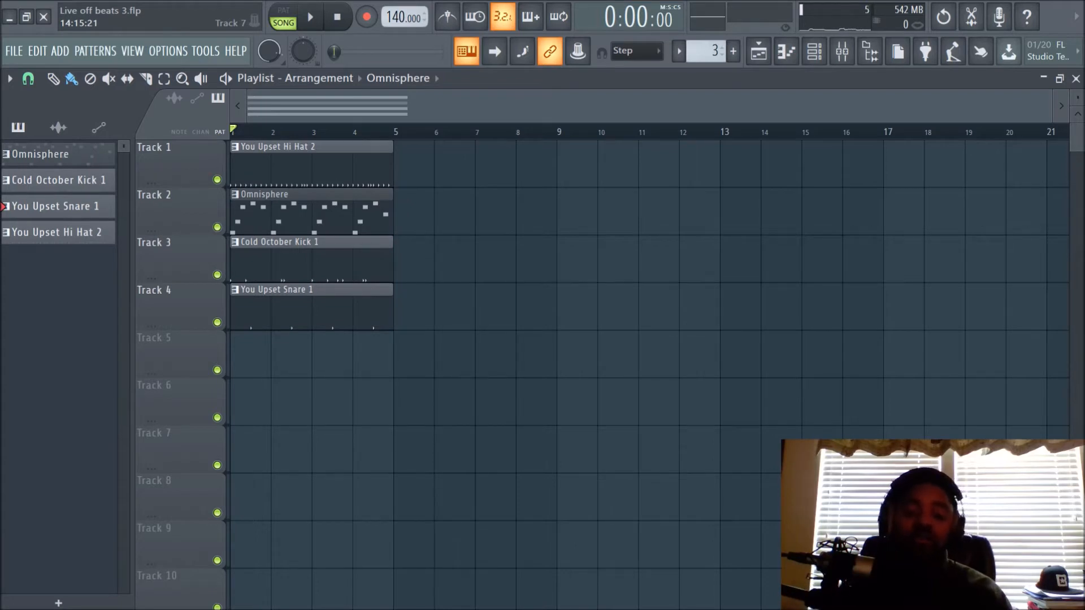
- Duplicate the Omnisphere clip on Track 2 to bar 5 and make the copy a unique pattern
click(364, 214)
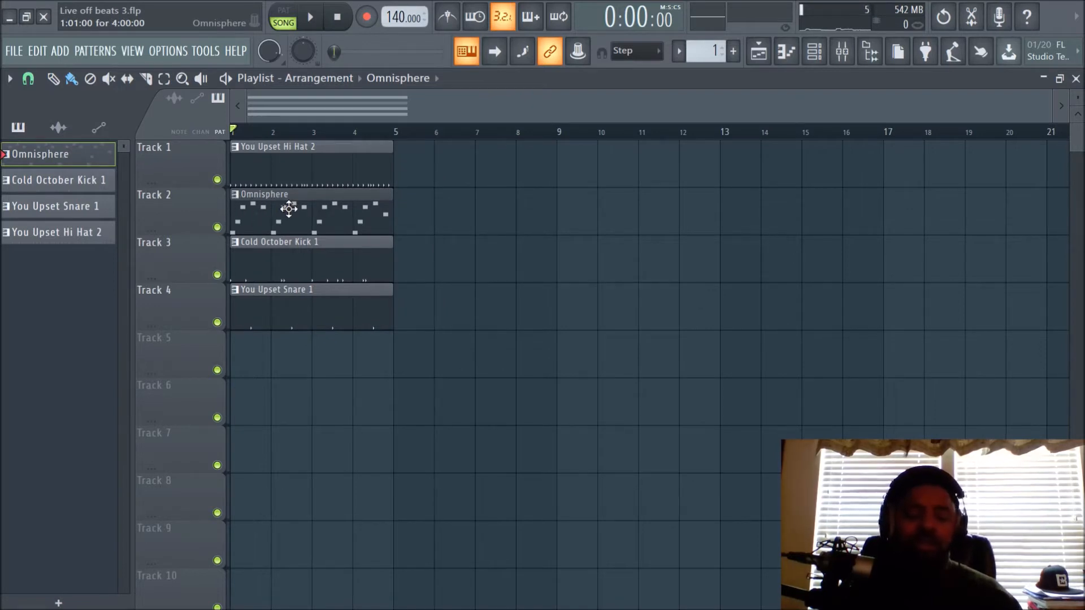
drag(289, 209, 475, 226)
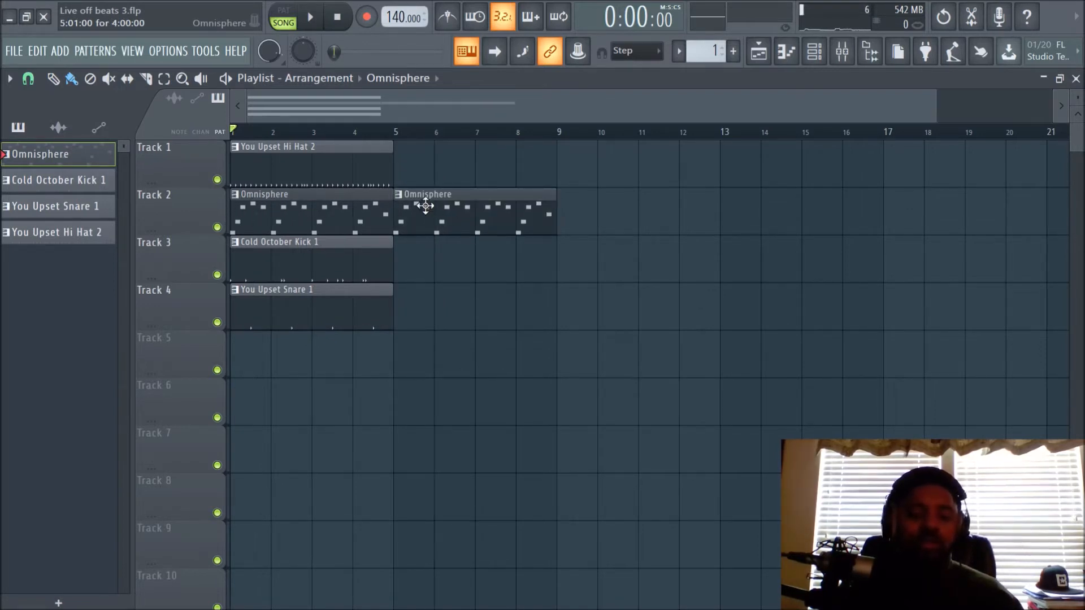
click(401, 196)
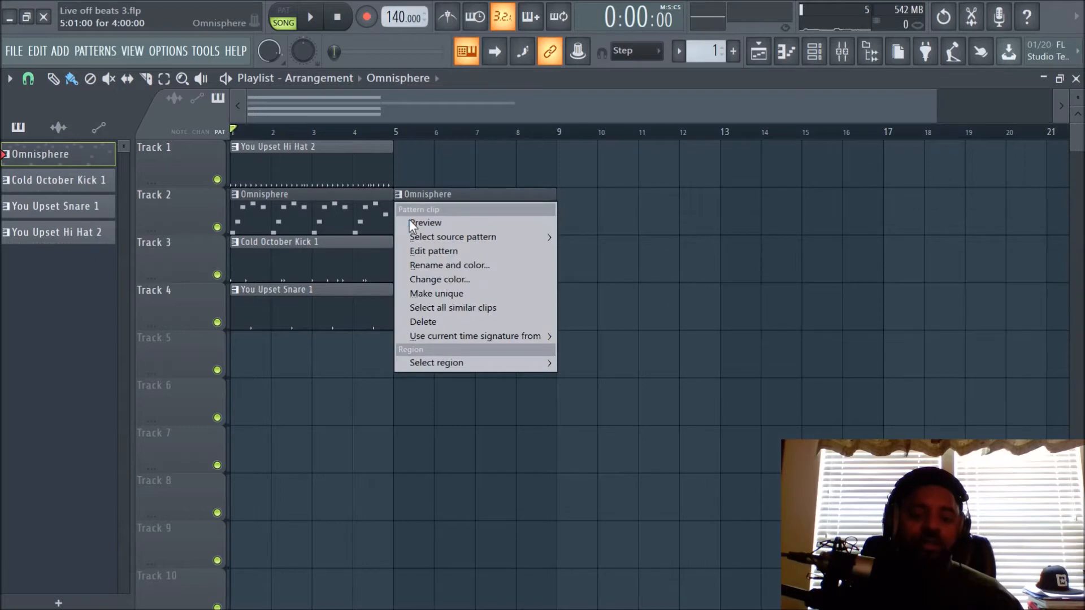
click(436, 294)
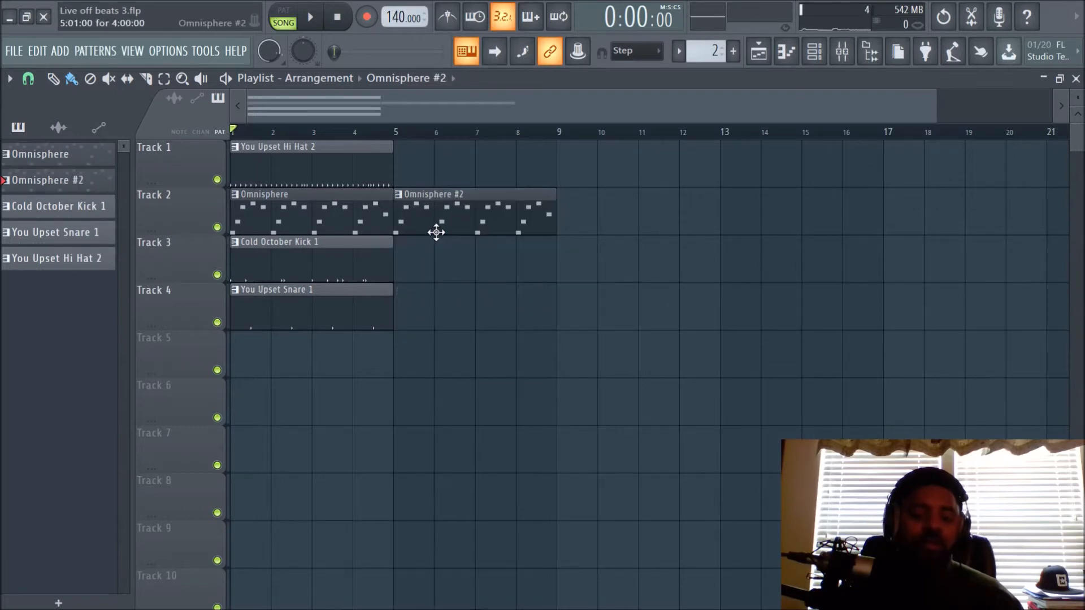
- Solo Track 2 and delete all notes of the Omnisphere #2 pattern in the piano roll
right_click(217, 227)
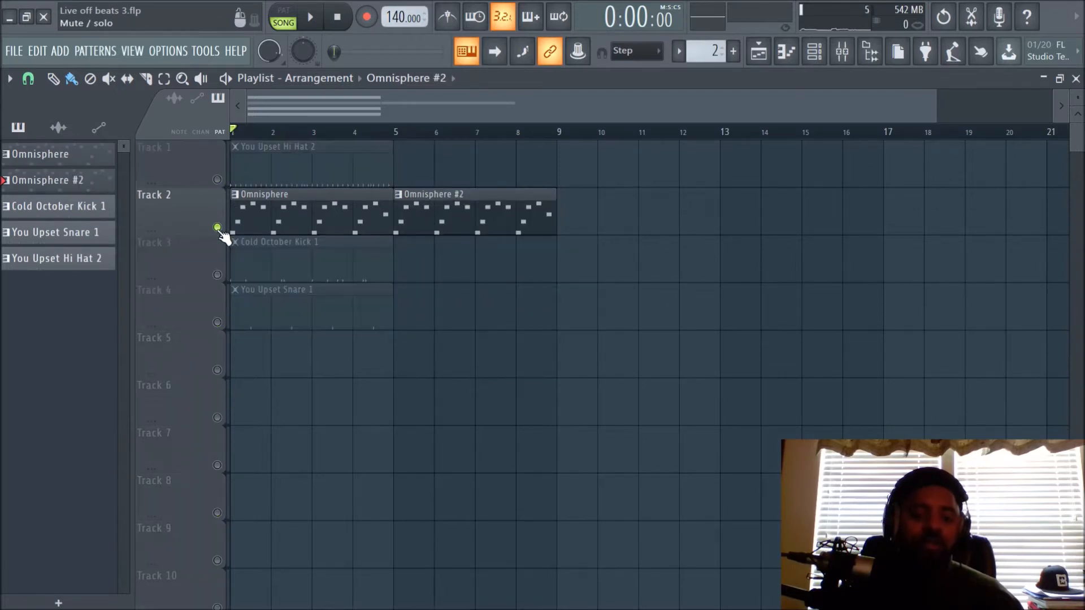
double_click(470, 220)
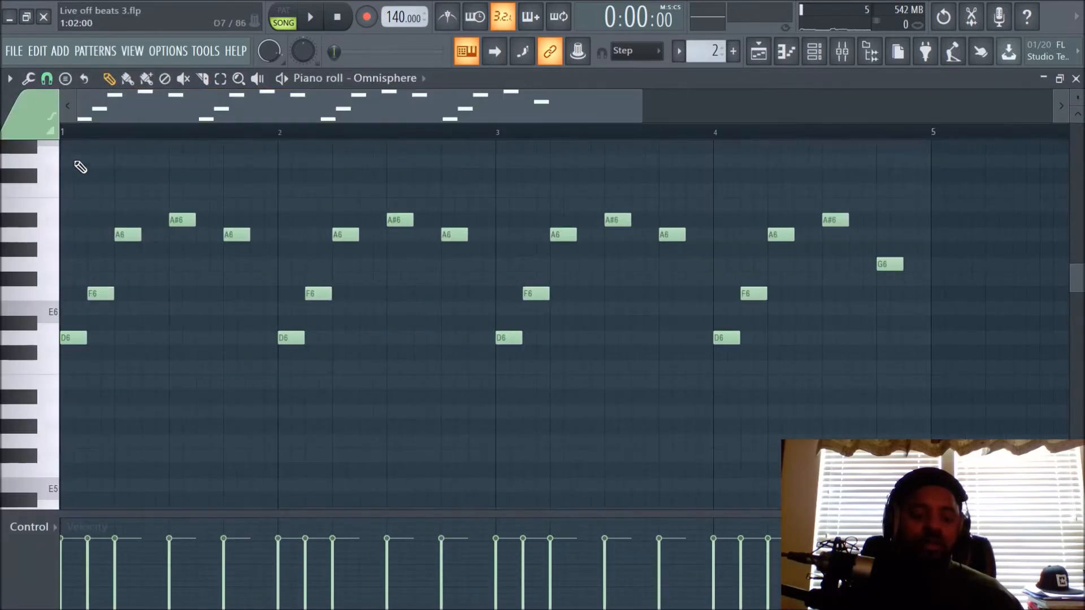
key(ctrl+a)
key(Delete)
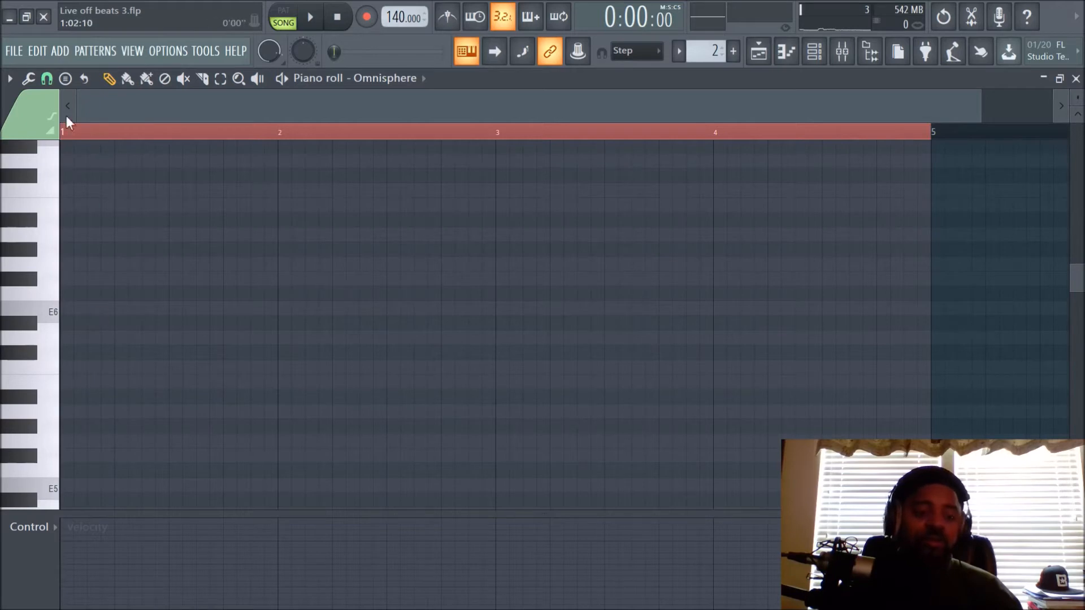
- Set the piano roll snap to Step and draw a half-bar chord of C6, E6 and G6 at the start of bar 1
click(47, 80)
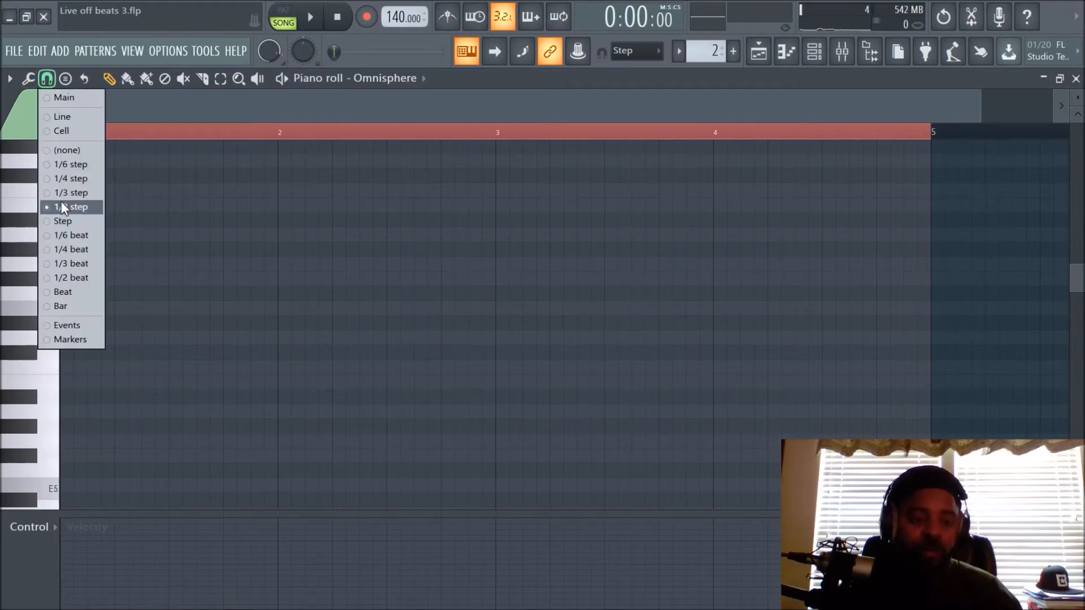
click(62, 223)
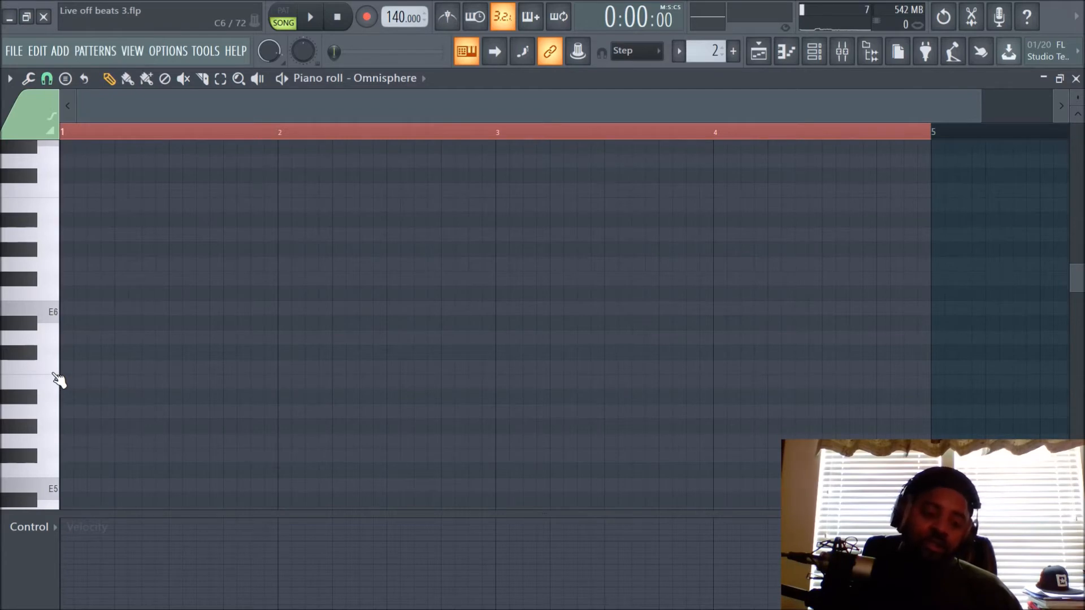
click(93, 369)
drag(103, 369, 168, 376)
click(147, 368)
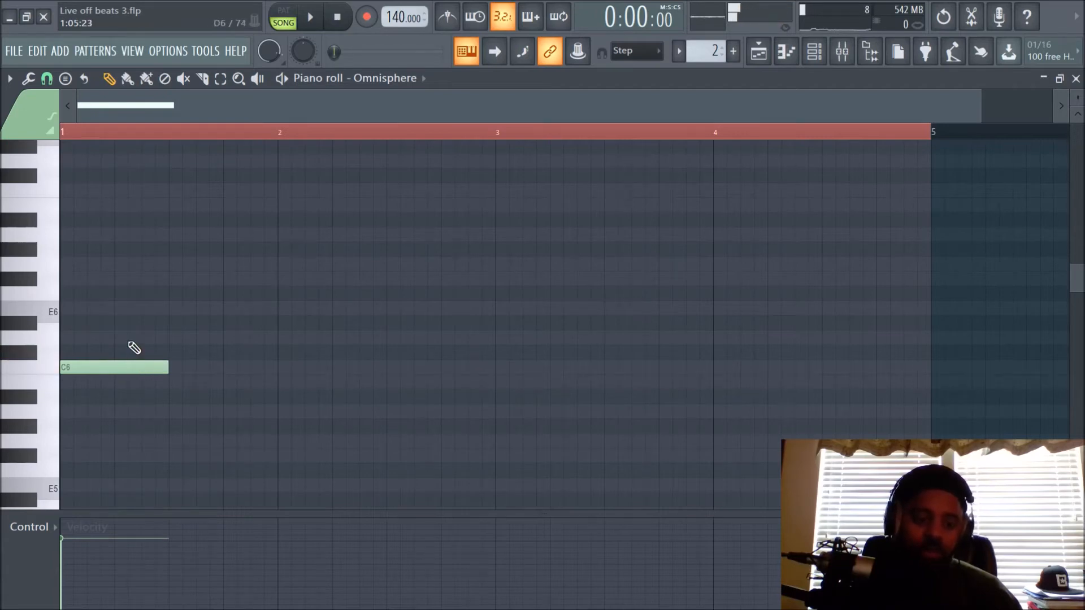
click(117, 308)
drag(116, 308, 76, 301)
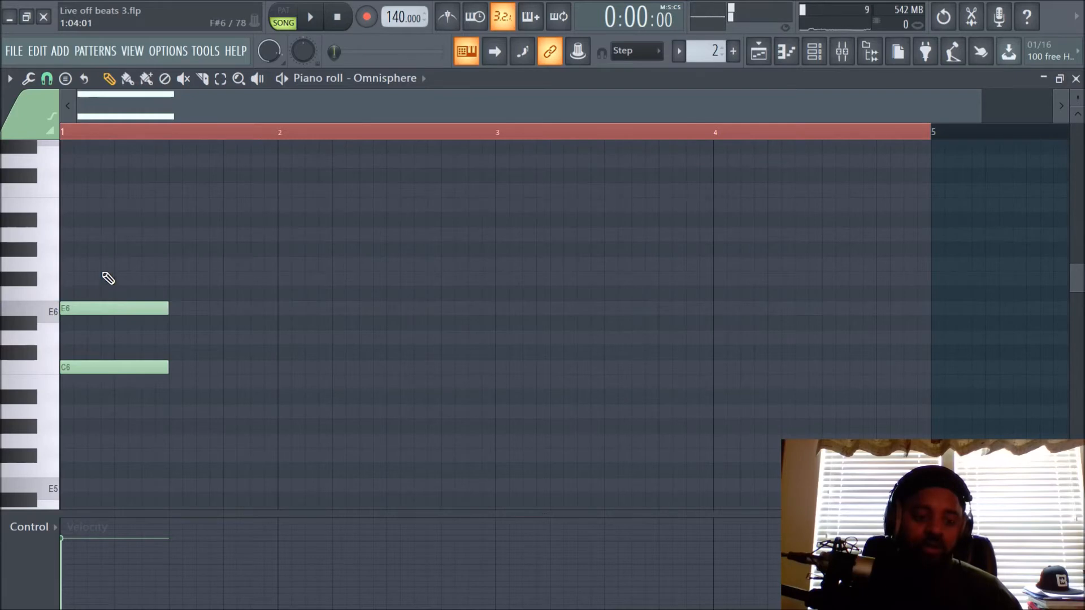
click(100, 264)
drag(99, 262, 68, 262)
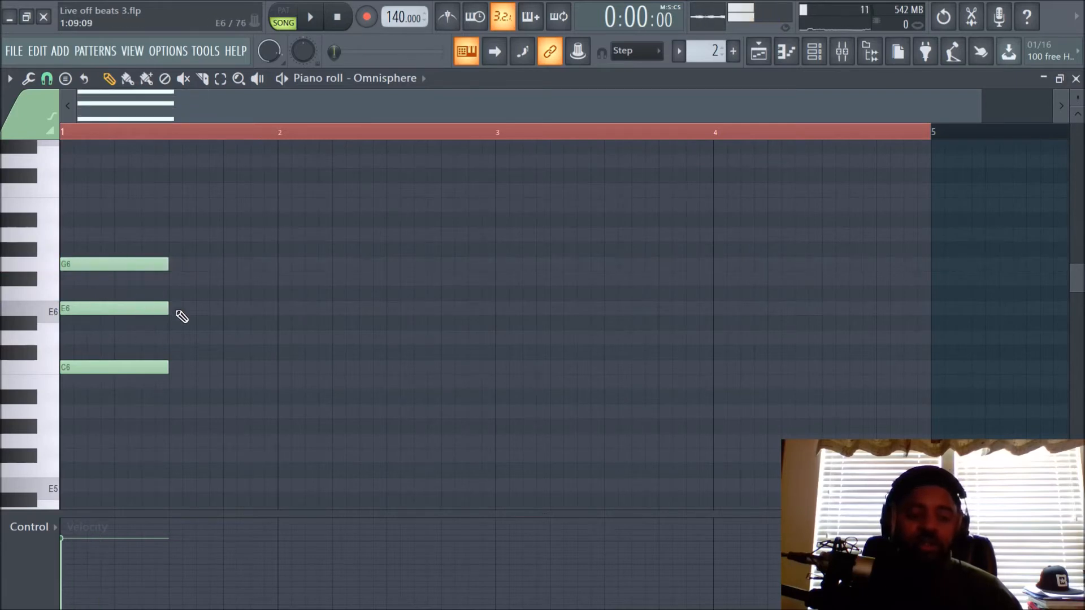
- Switch playback to pattern mode and play the three-note chord
key(space)
key(space)
click(292, 24)
key(space)
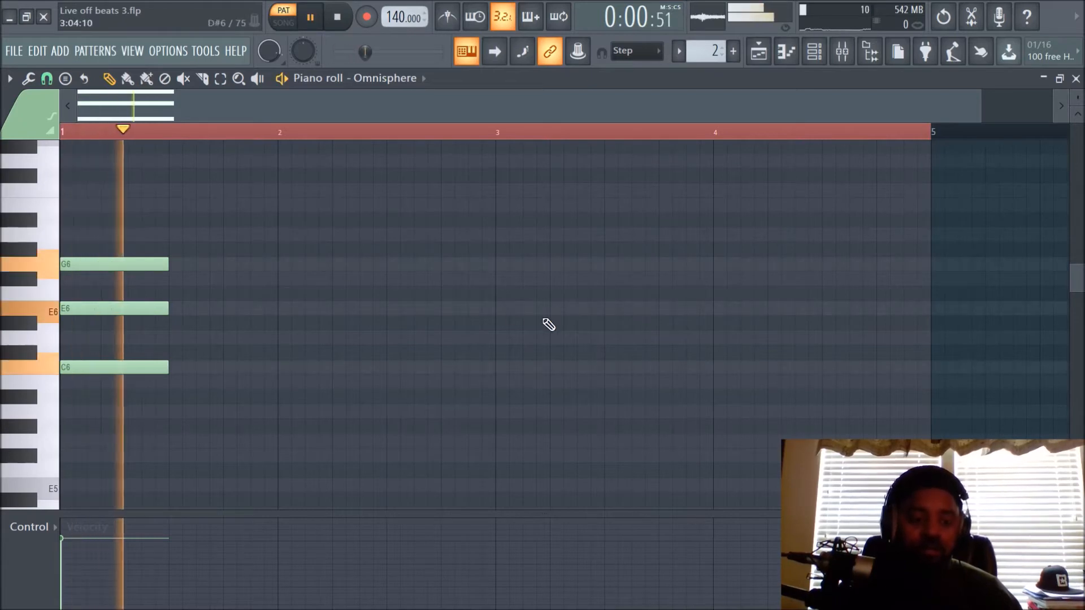
key(space)
- Lengthen the three chord notes to one full bar and add a one-bar B6 note above them
drag(105, 203, 175, 418)
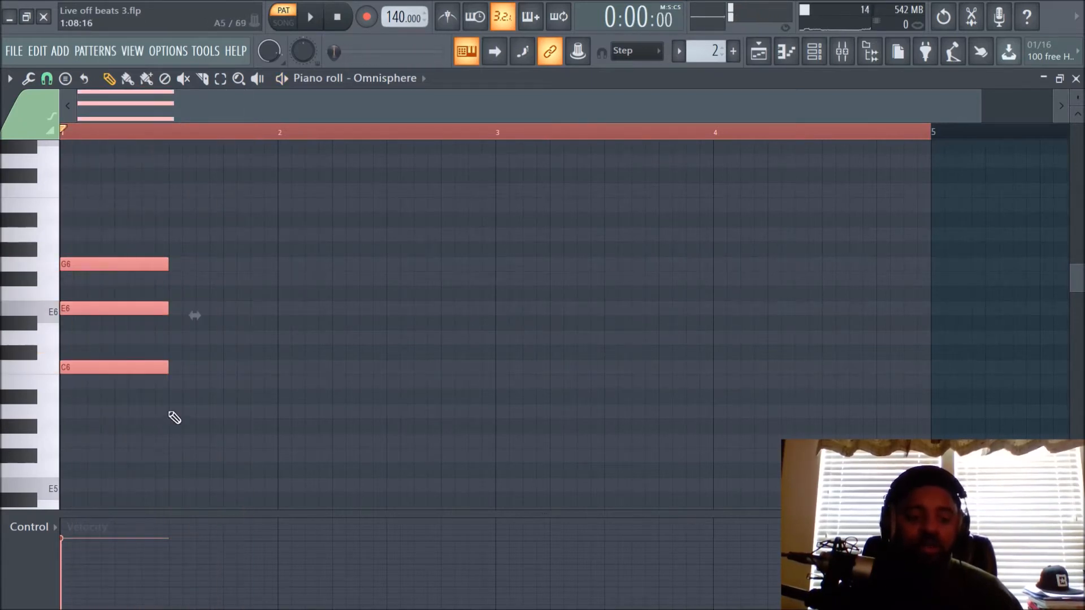
drag(169, 368, 279, 382)
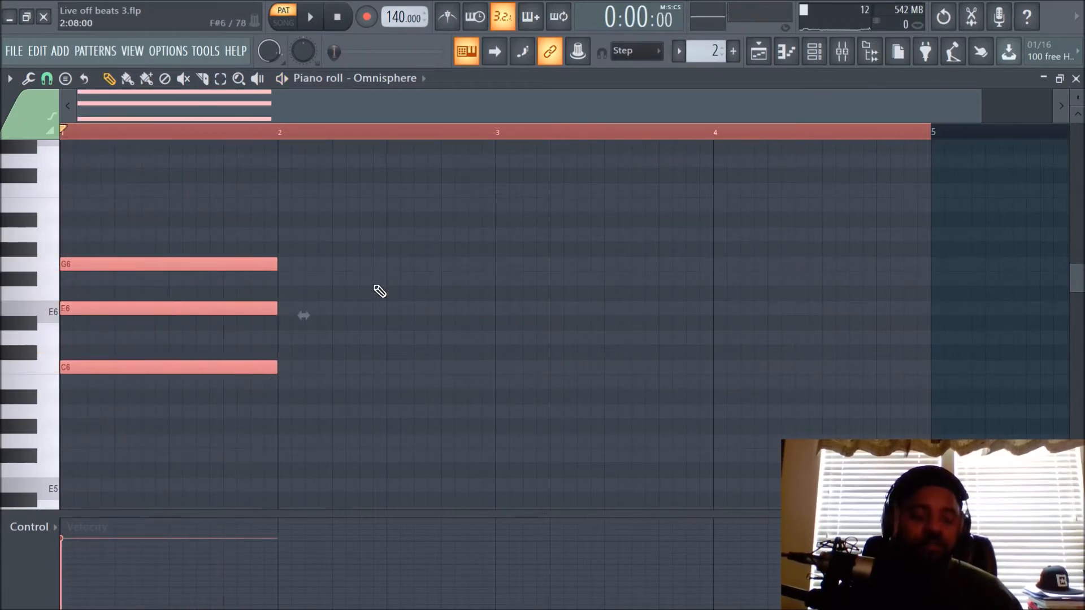
scroll(378, 290, up, 1)
click(201, 268)
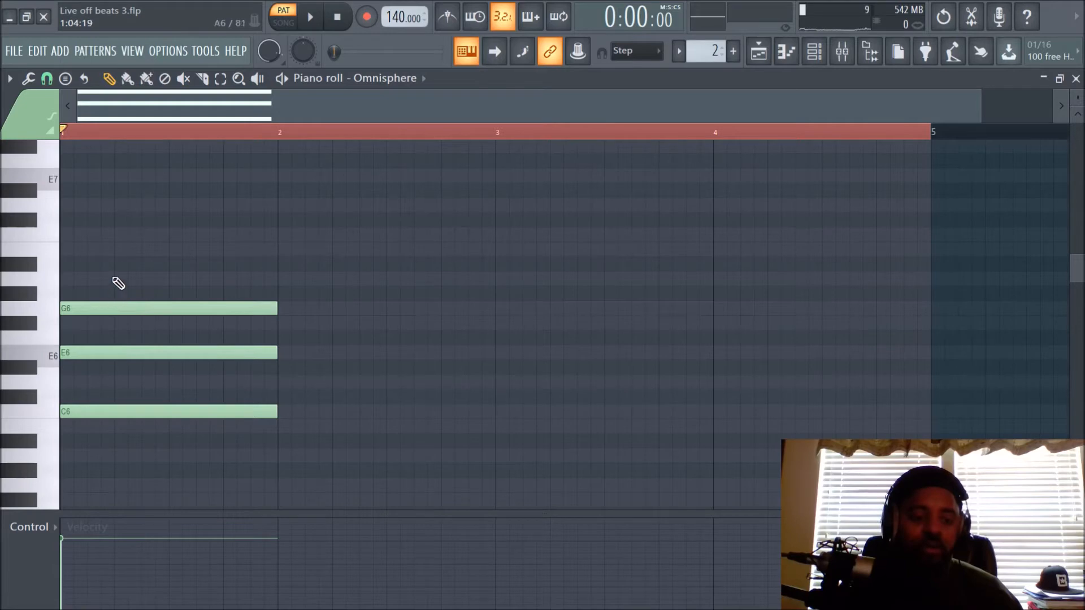
click(93, 250)
drag(164, 246, 121, 252)
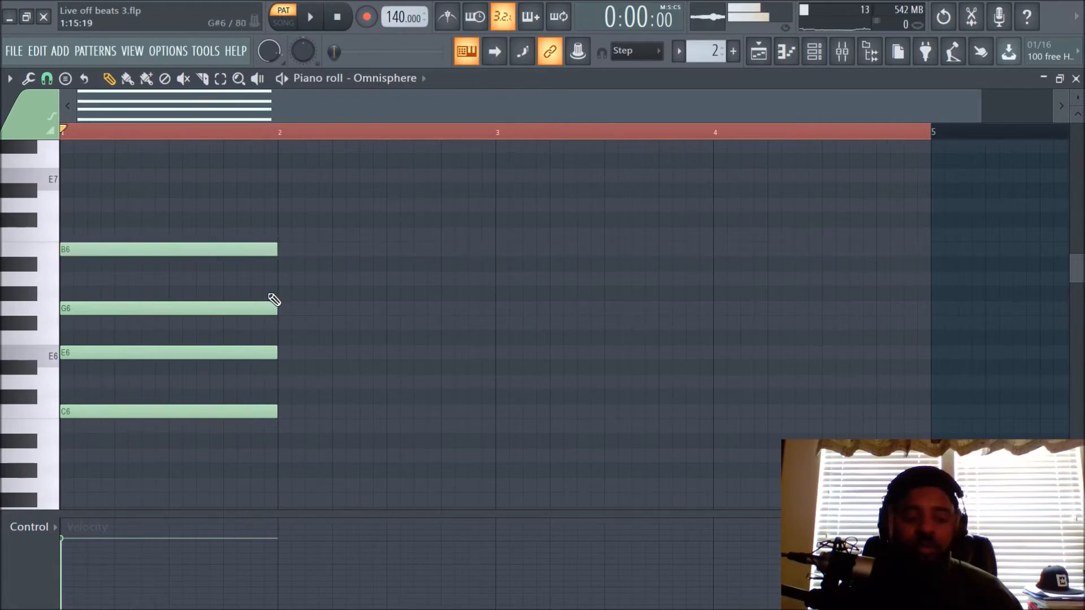
- Play back the four-note chord in bar 1
scroll(250, 142, down, 1)
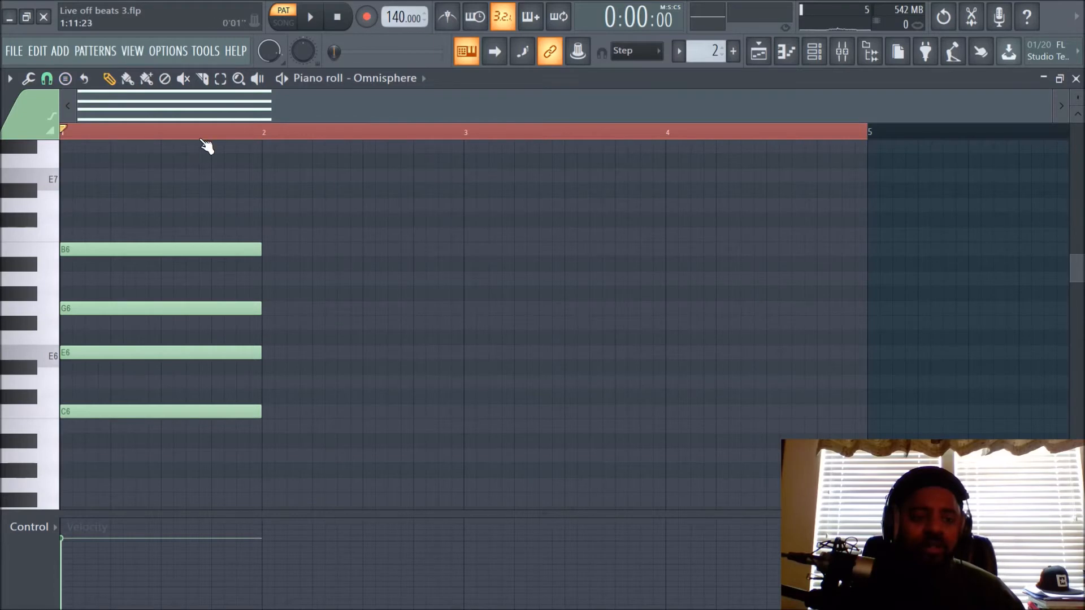
scroll(220, 238, up, 2)
scroll(220, 237, down, 2)
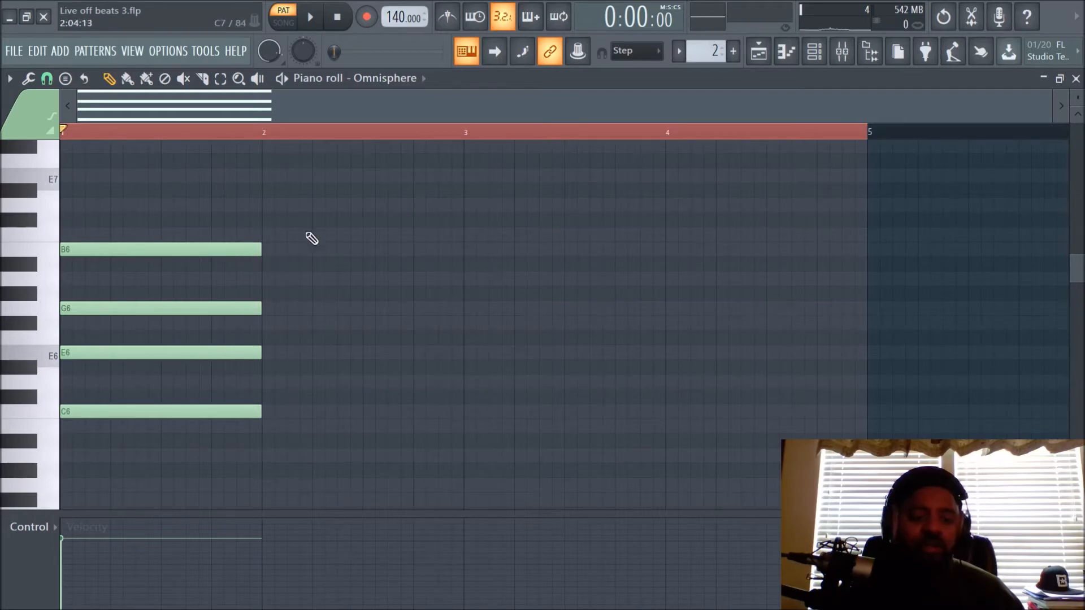
key(space)
key(space)
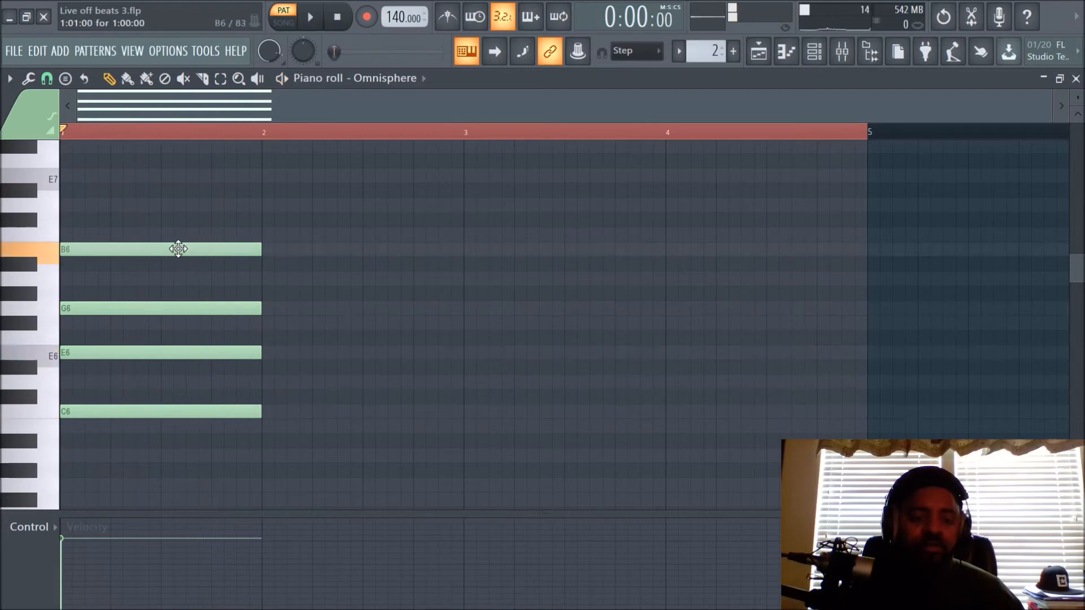
- Draw a one-bar chord of C7, G#6, F6 and C#6 in bar 2
click(266, 235)
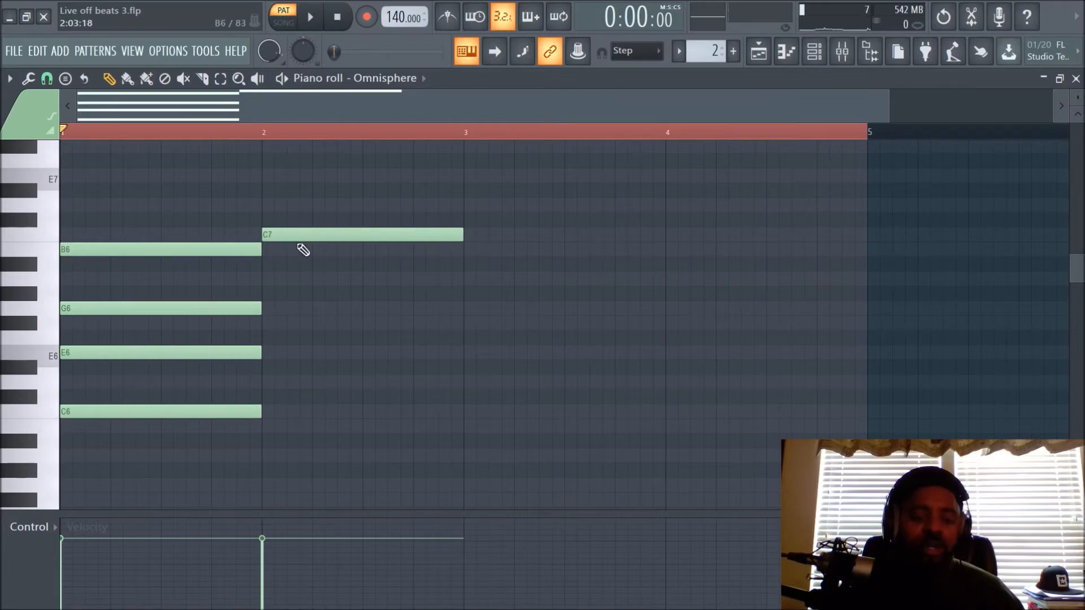
click(263, 293)
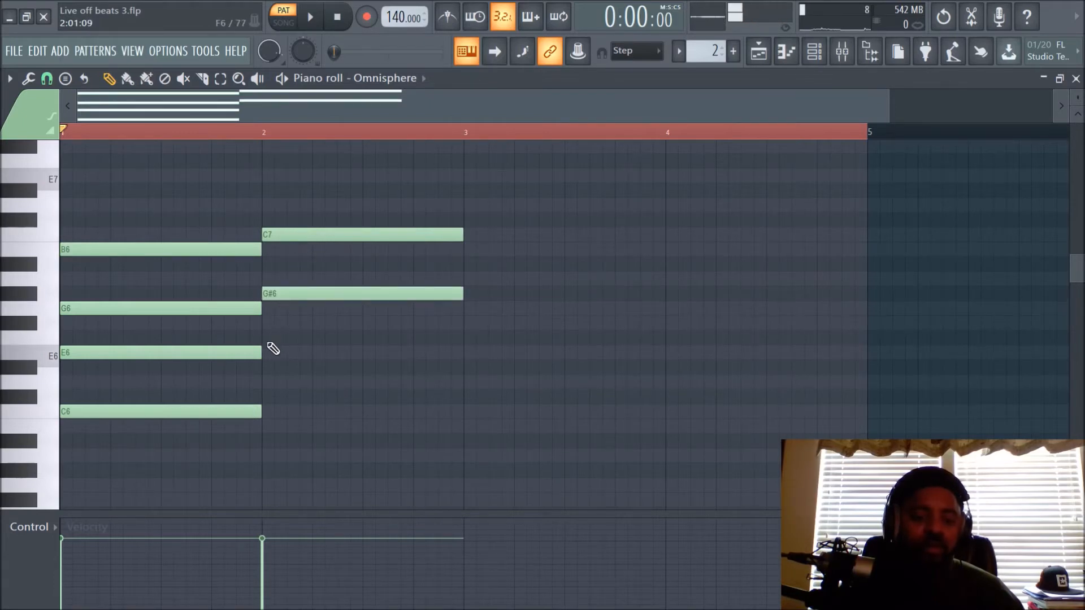
click(267, 340)
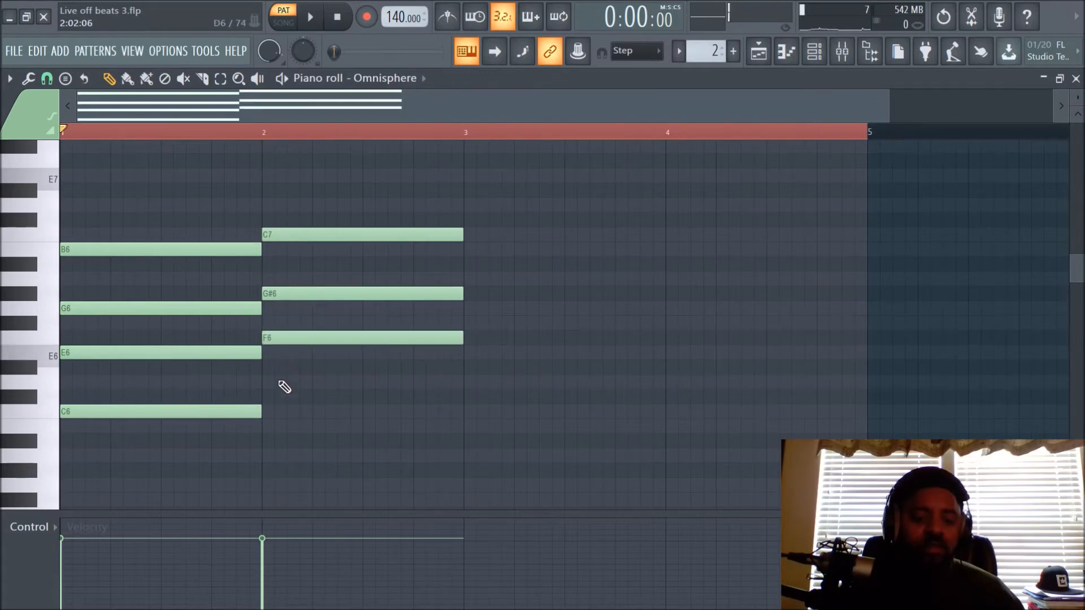
click(267, 397)
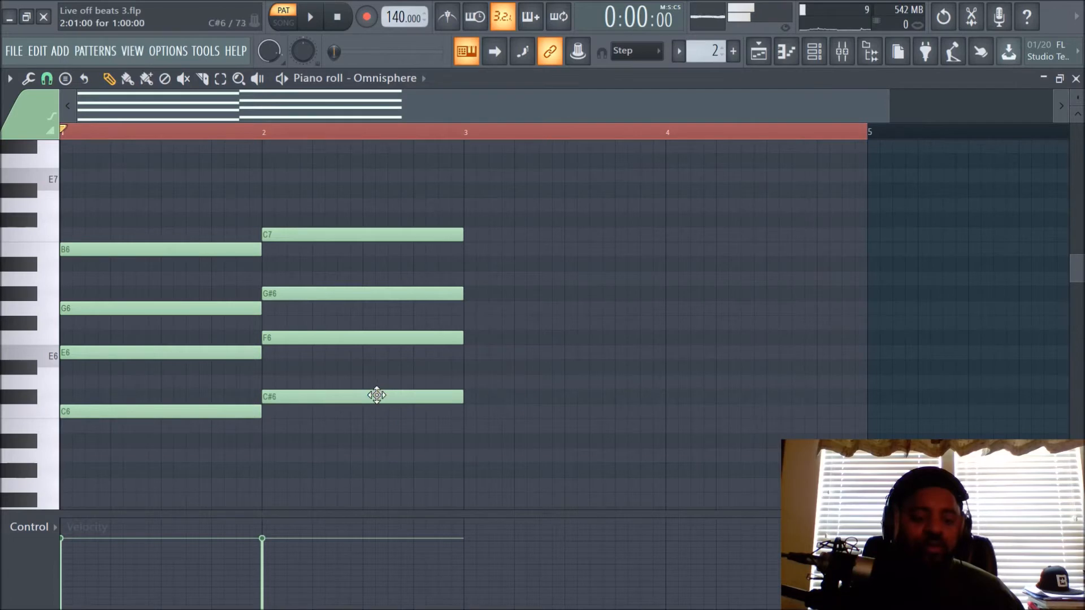
- Play back the chords in bars 1 and 2 to hear the change between them
key(space)
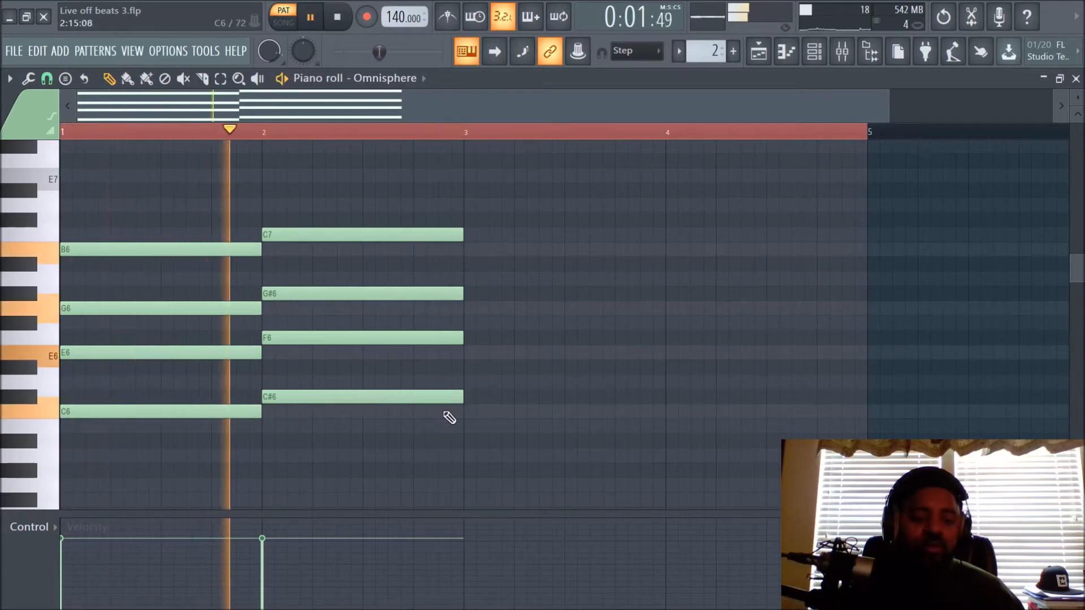
key(space)
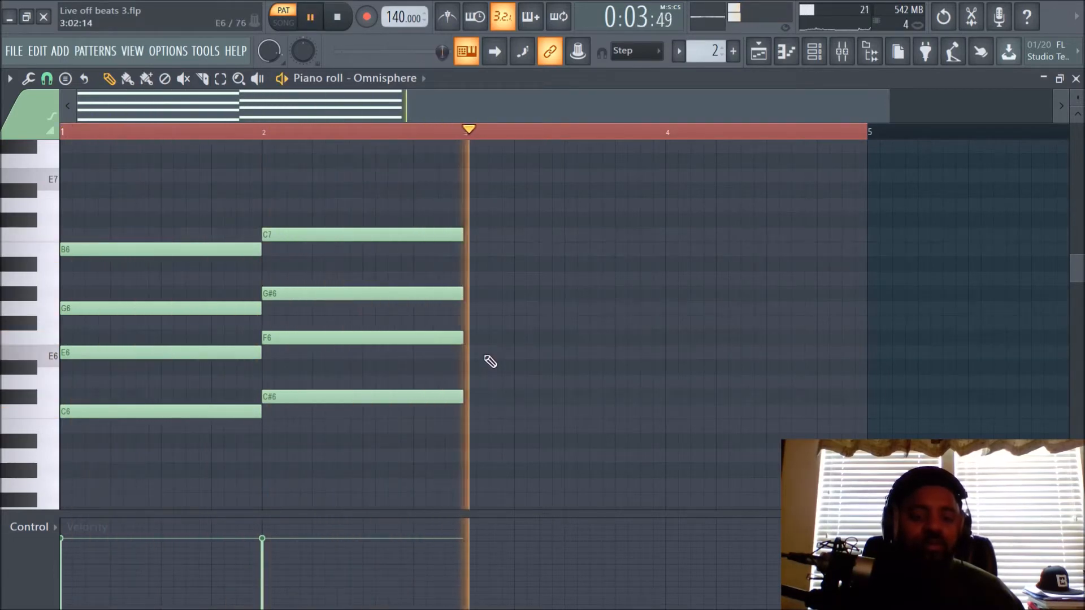
click(434, 235)
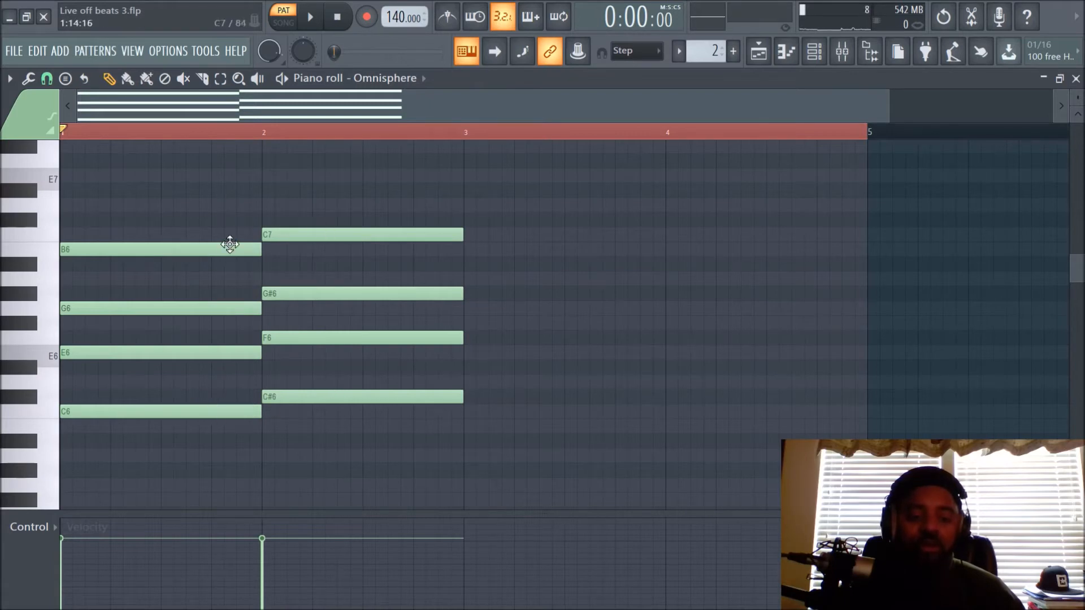
key(space)
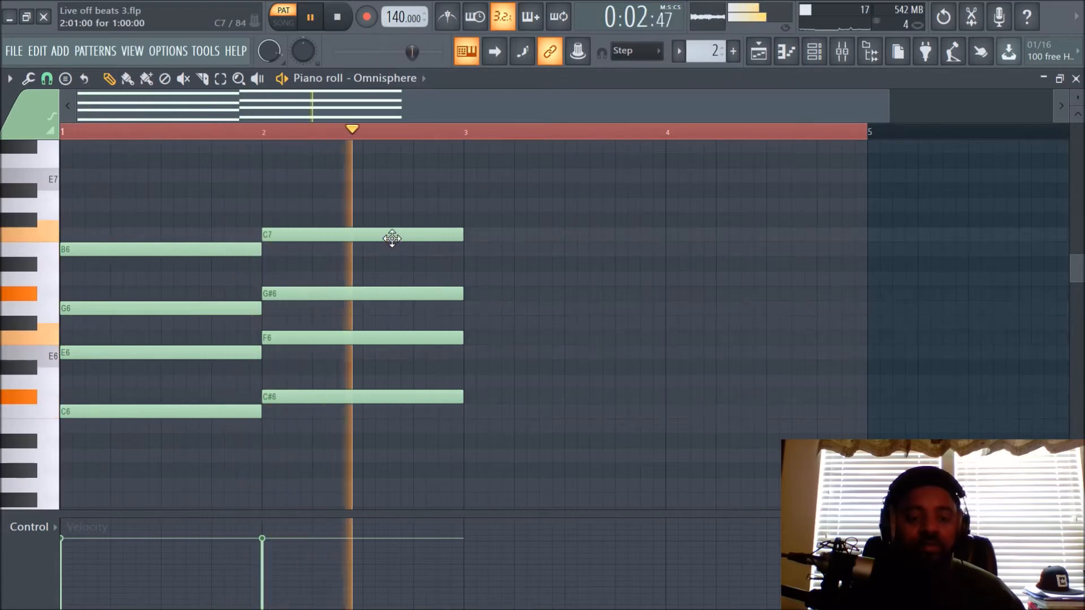
key(space)
- Place the top melody notes, a one-bar G#6 in bar 3 and a one-bar G6 in bar 4
click(472, 290)
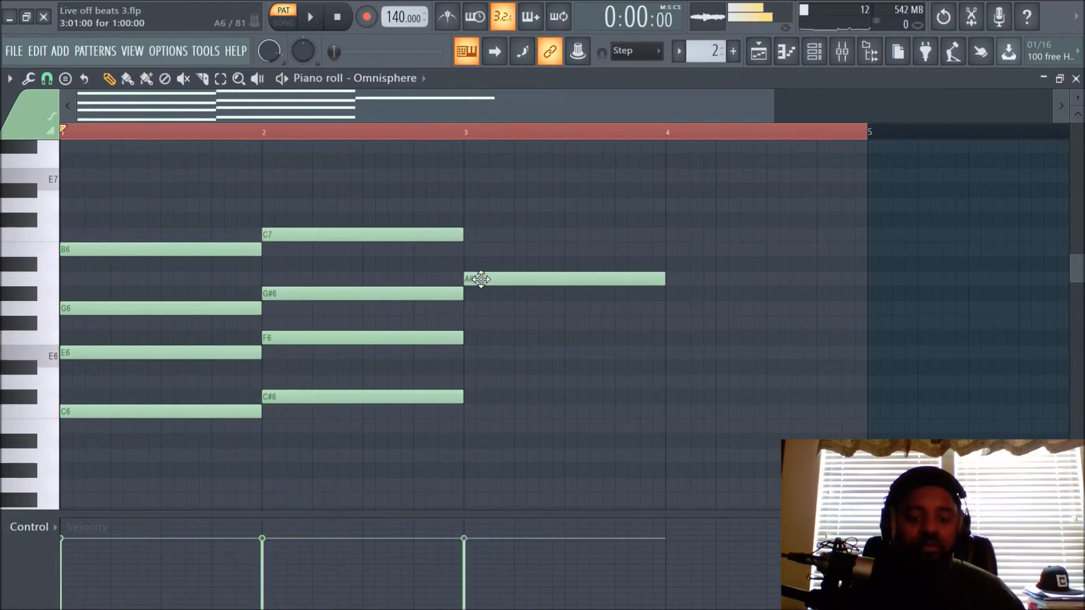
click(144, 248)
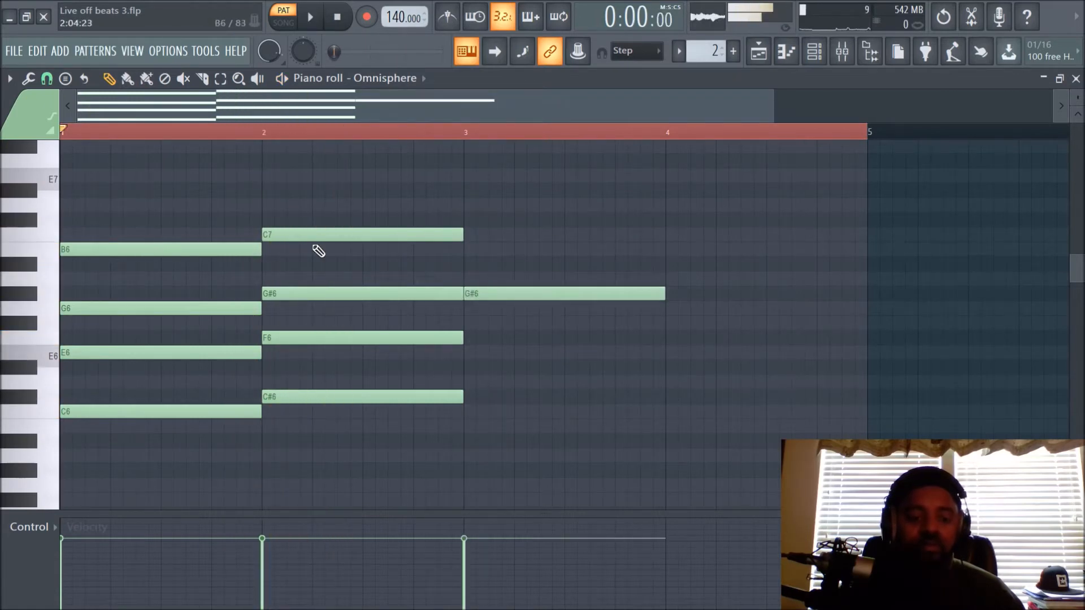
click(351, 236)
click(477, 298)
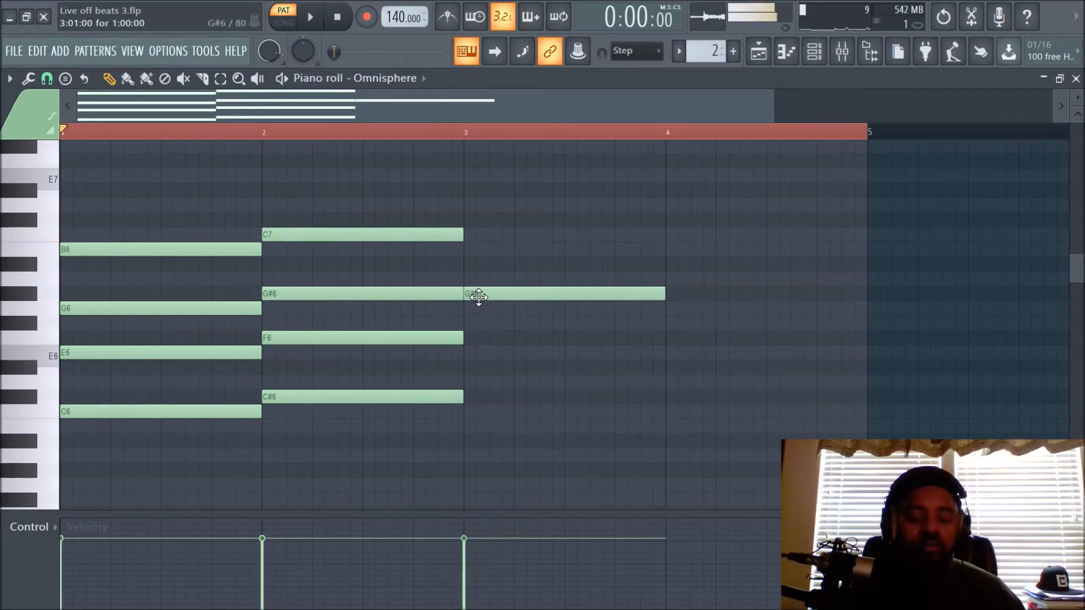
click(670, 338)
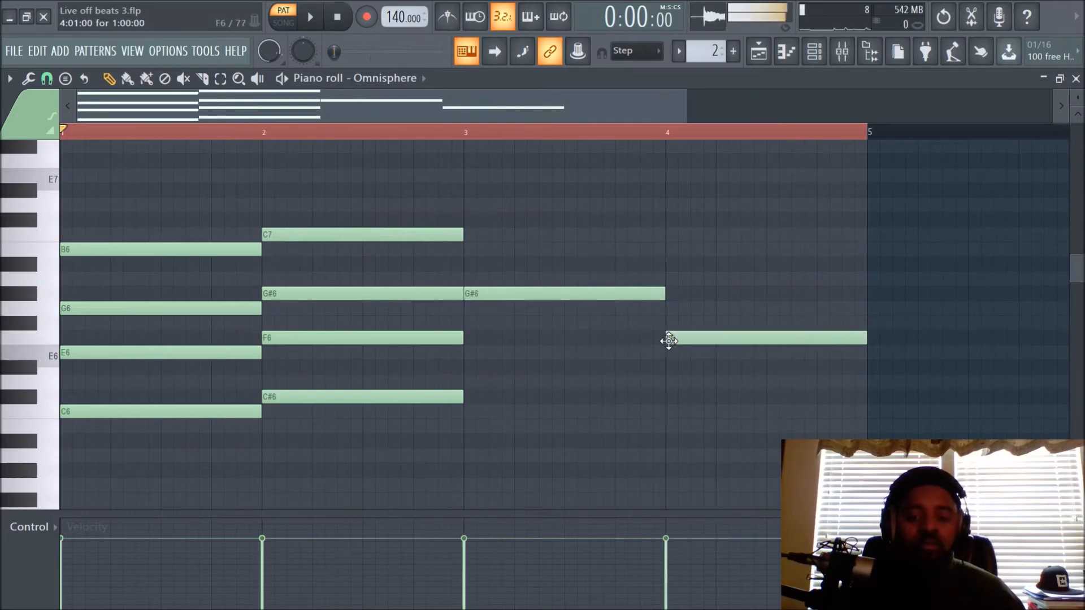
drag(704, 335, 687, 308)
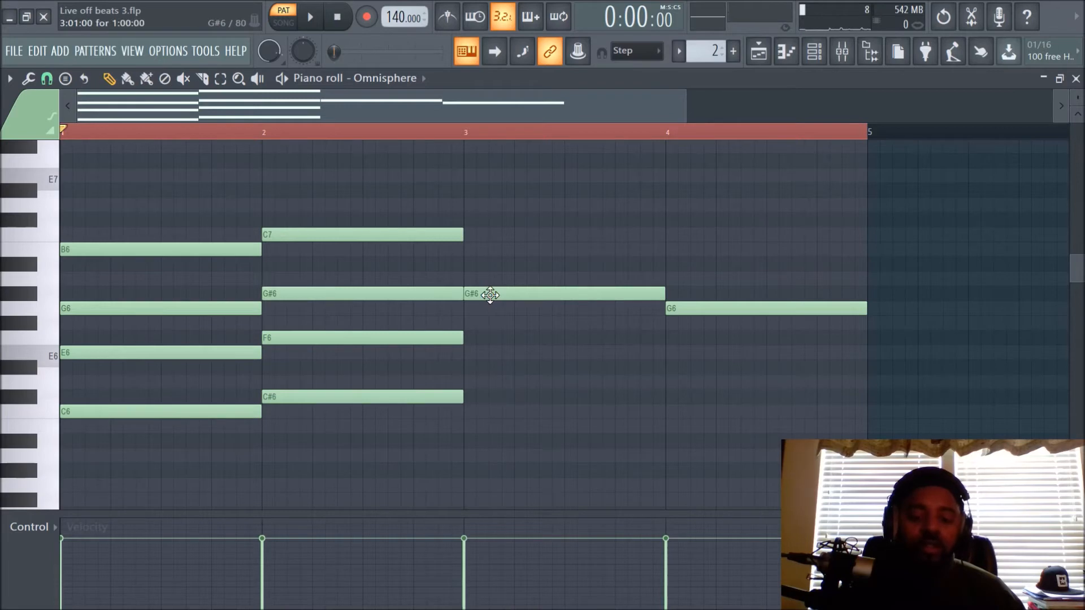
- Complete the bar 3 chord under G#6 with one-bar notes E6, C#6 and A5, and play back the progression
click(473, 352)
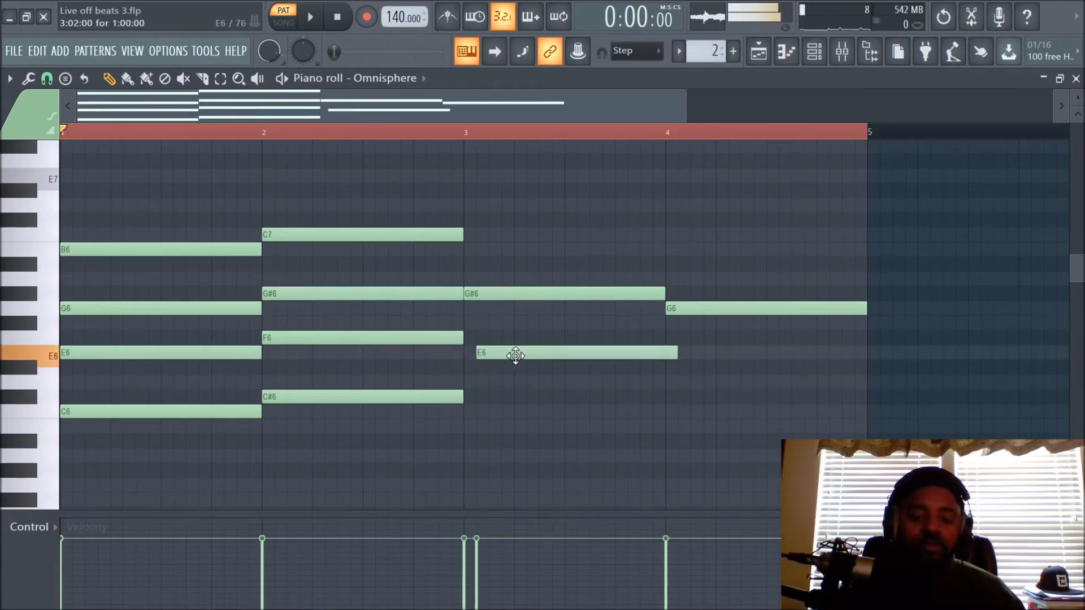
click(480, 398)
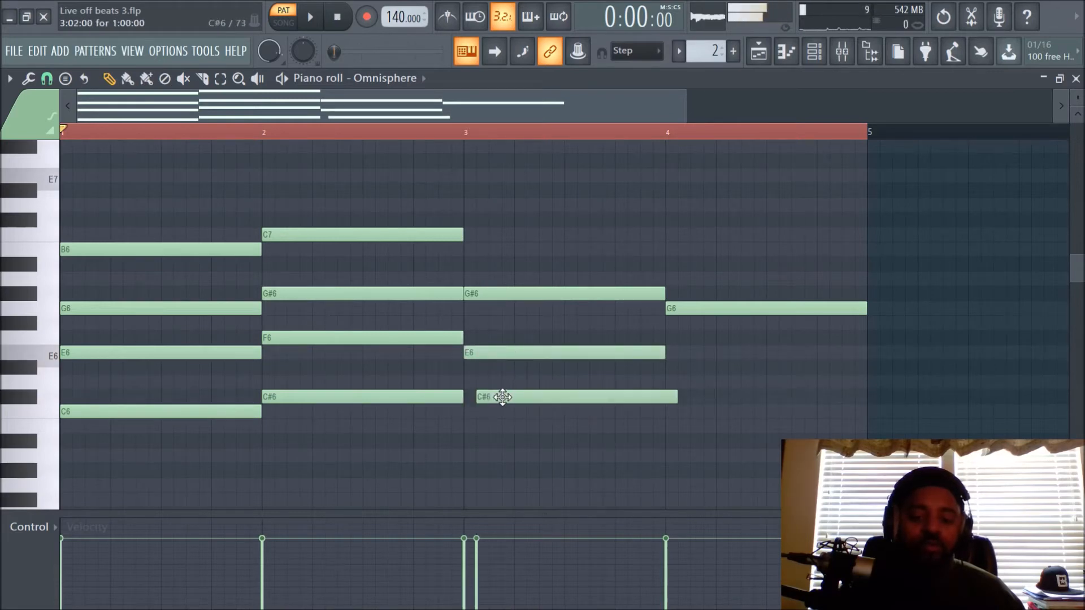
click(480, 456)
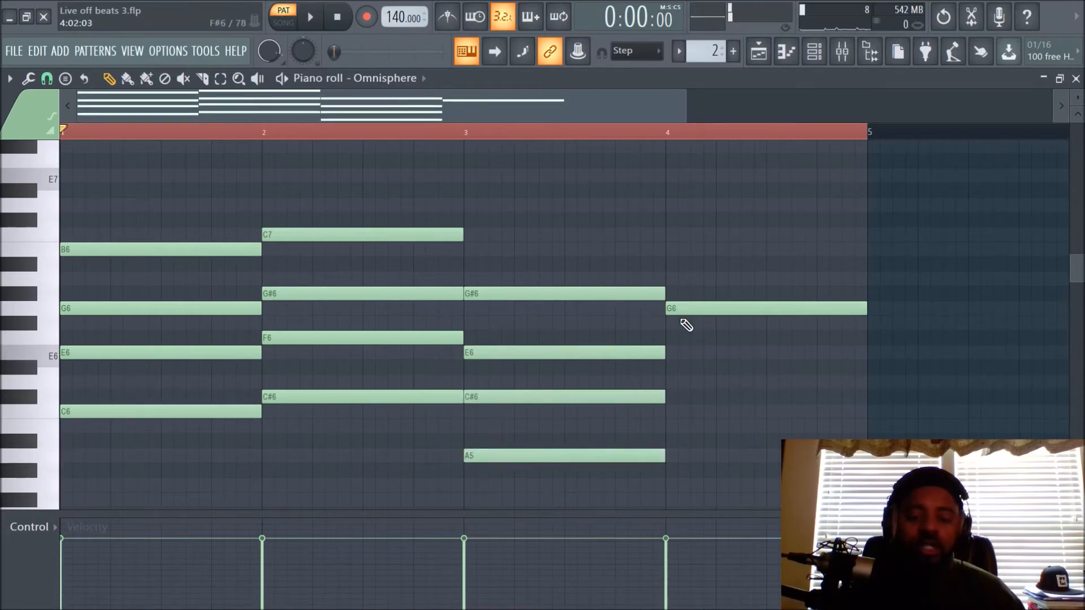
key(space)
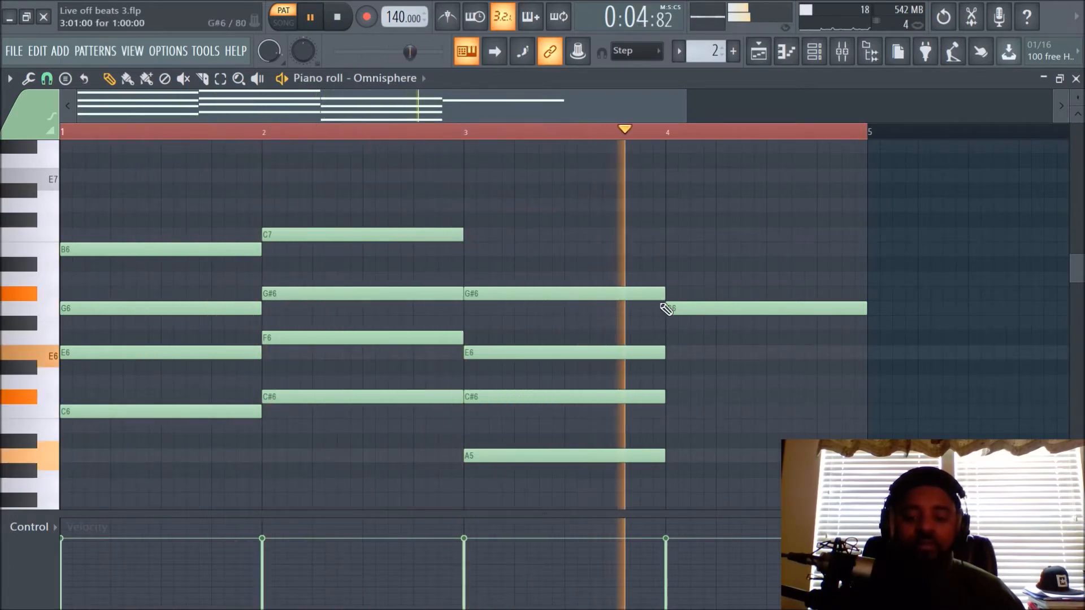
key(space)
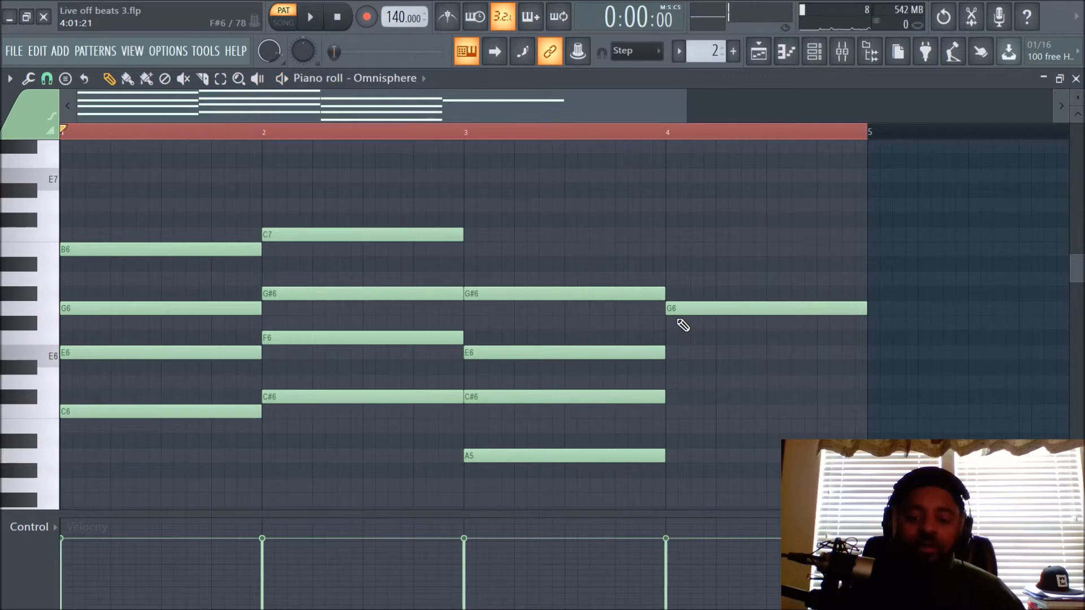
- Complete the bar 4 chord under G6 with one-bar notes D#6, C6 and G#5, and play back all four bars
click(674, 367)
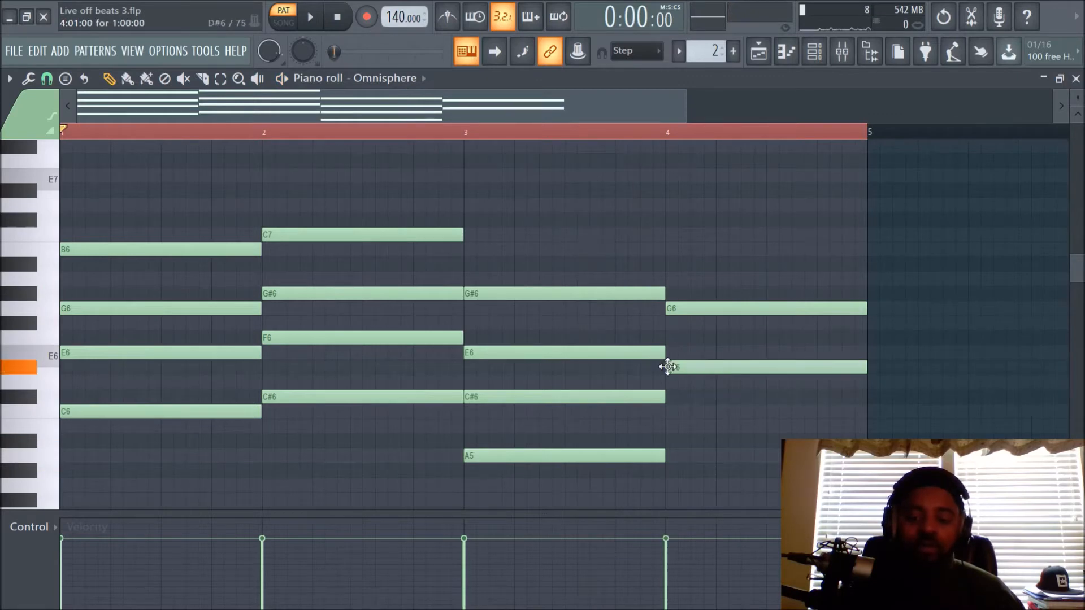
click(674, 411)
click(674, 485)
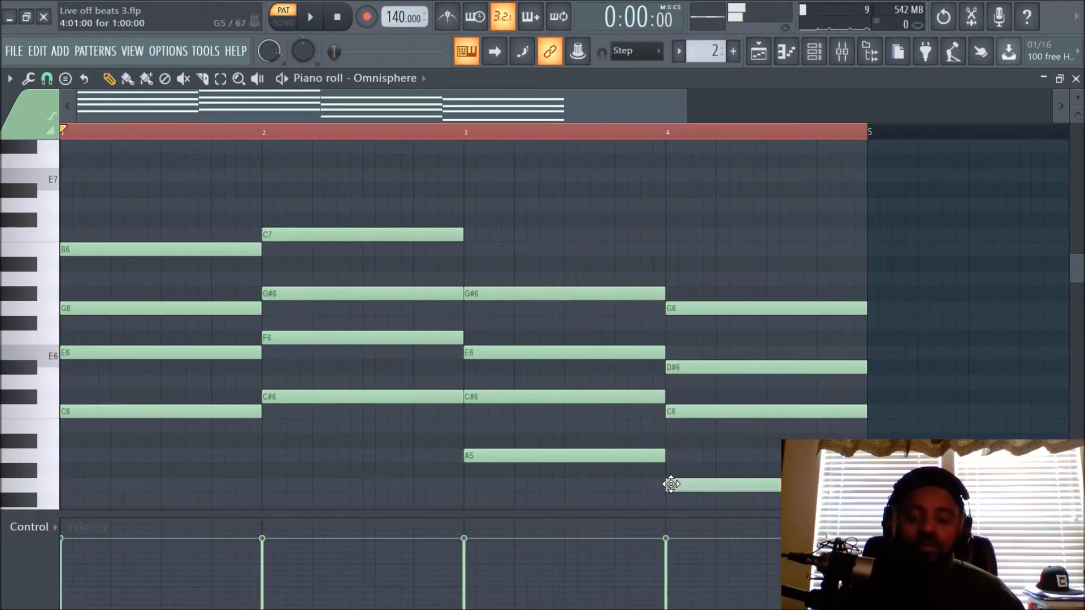
drag(686, 485, 687, 470)
key(space)
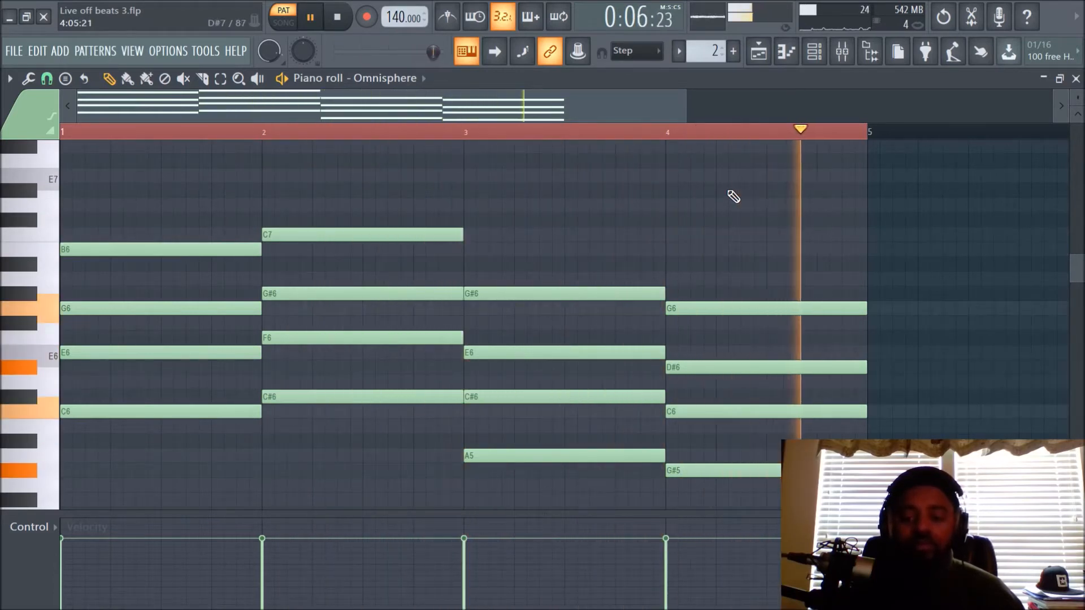
key(space)
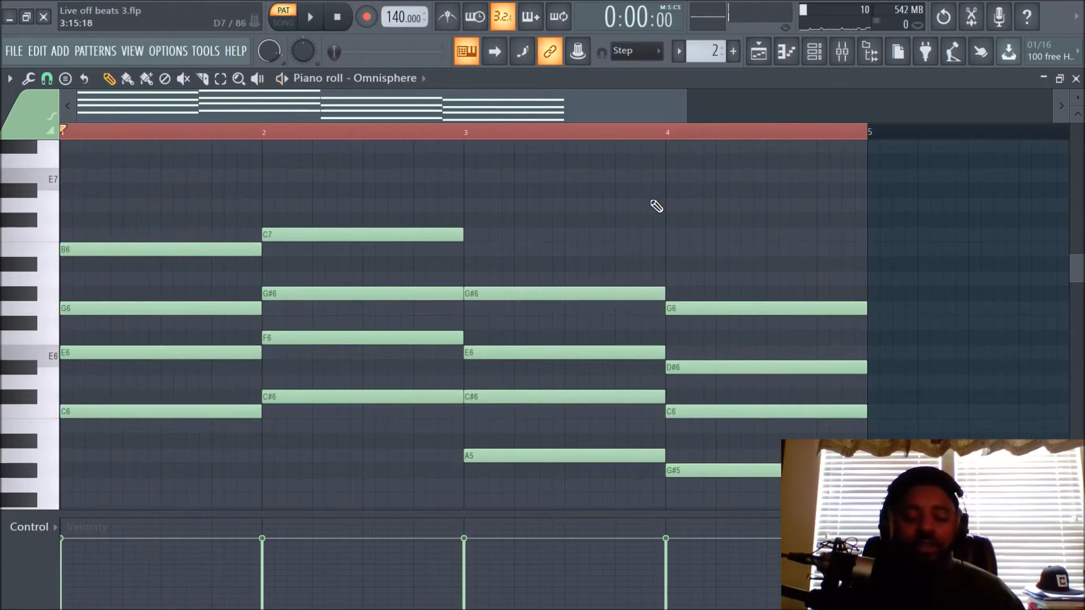
scroll(655, 206, down, 3)
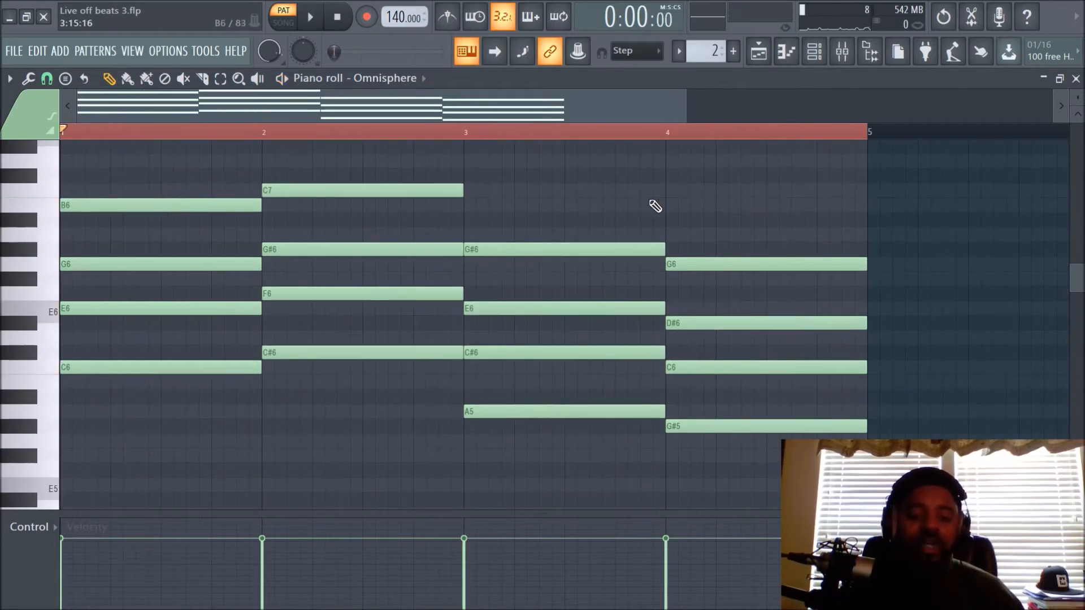
scroll(468, 214, up, 3)
drag(182, 213, 185, 438)
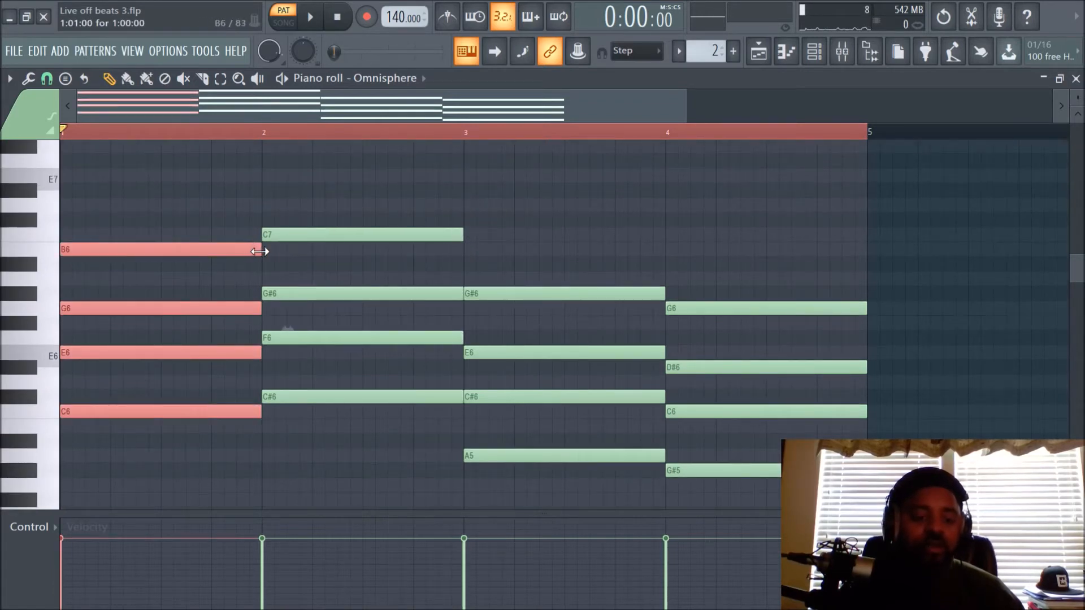
click(275, 258)
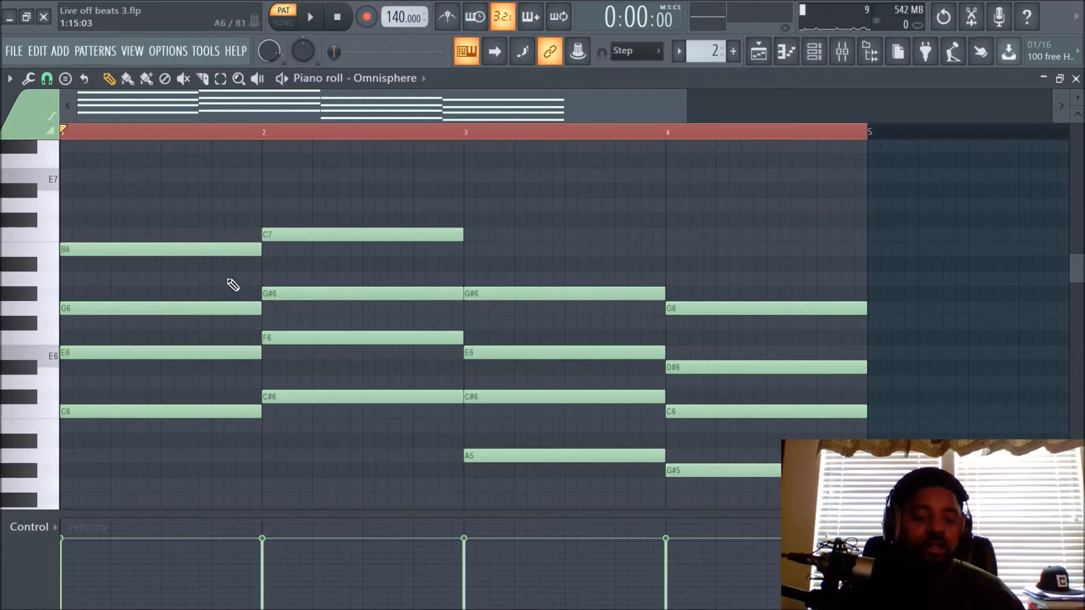
- Move bar 1's G6 to beat 2 and E6 to beat 3, and shorten B6, G6 and E6 to one beat each
drag(114, 310, 164, 310)
drag(121, 346, 226, 358)
drag(312, 309, 177, 311)
drag(262, 249, 110, 249)
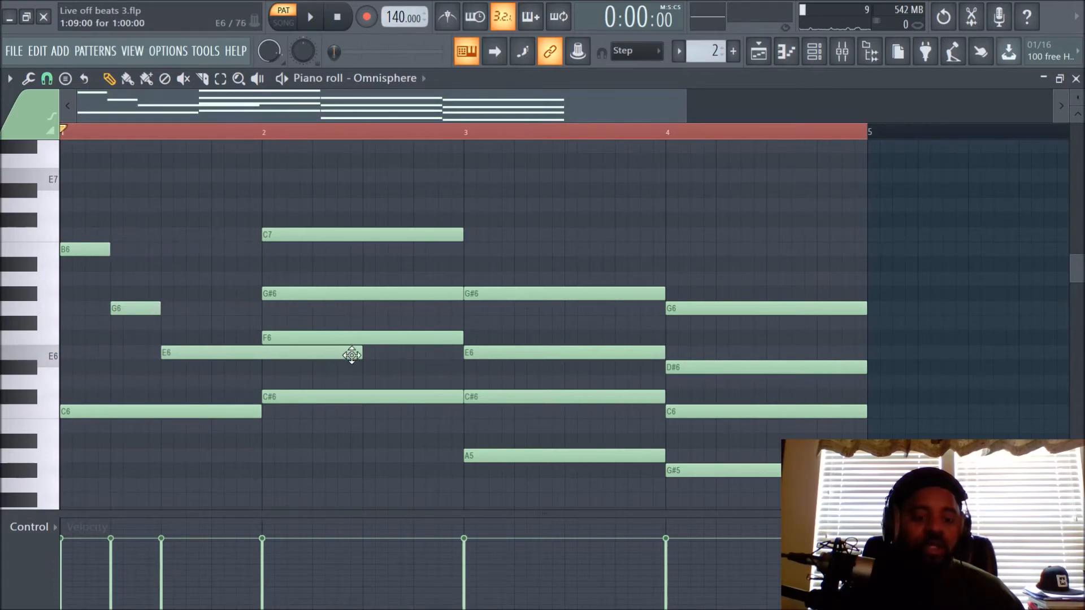
drag(360, 357, 212, 356)
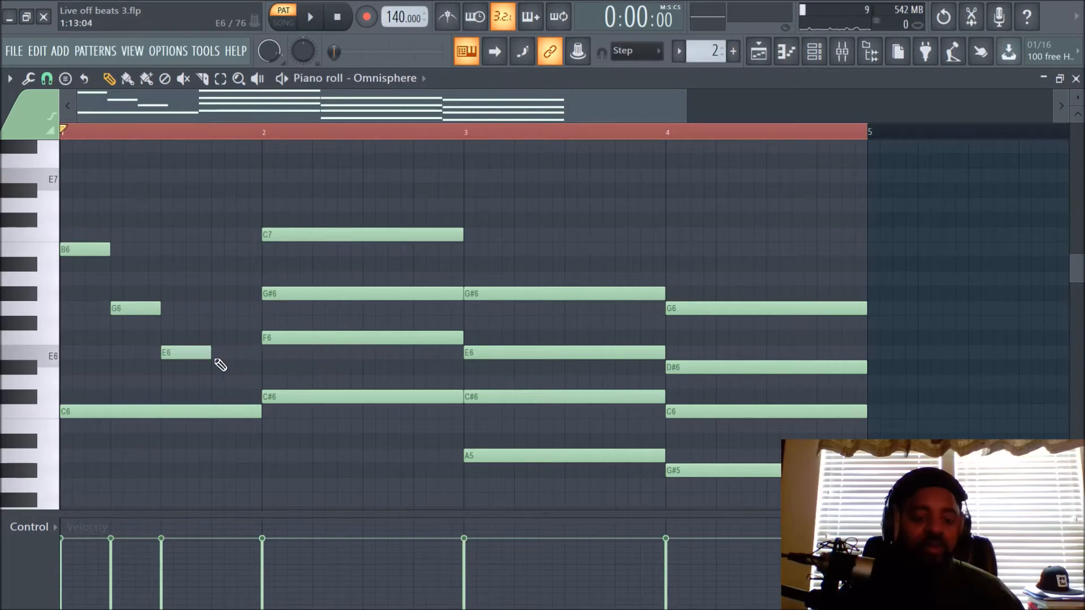
- Move bar 1's C6 to beat 4 at one beat long, and play back the descending arpeggio
click(137, 415)
drag(137, 414, 289, 415)
drag(410, 412, 262, 412)
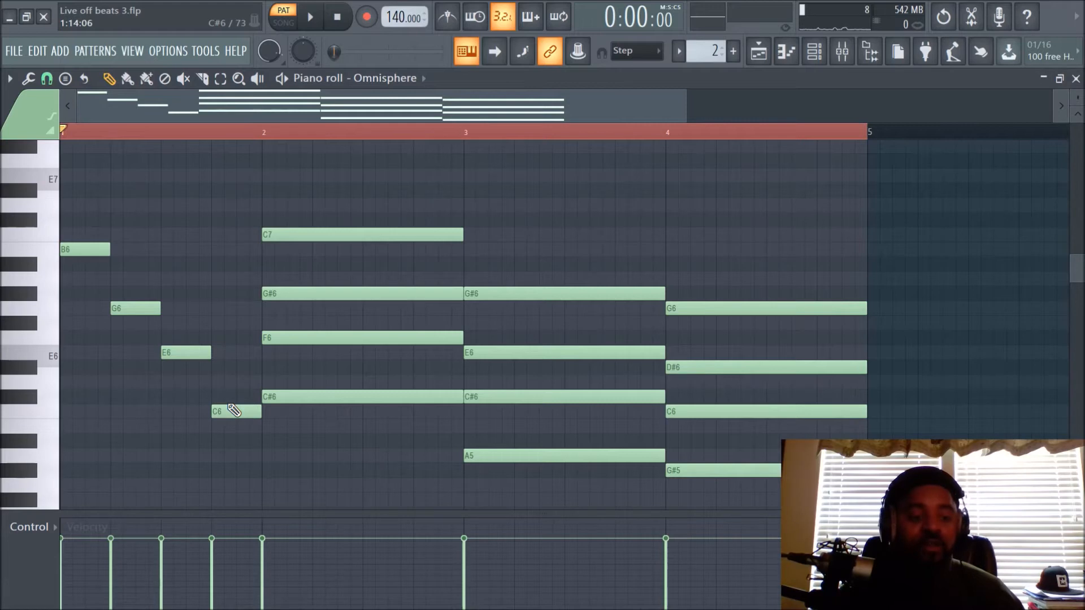
key(space)
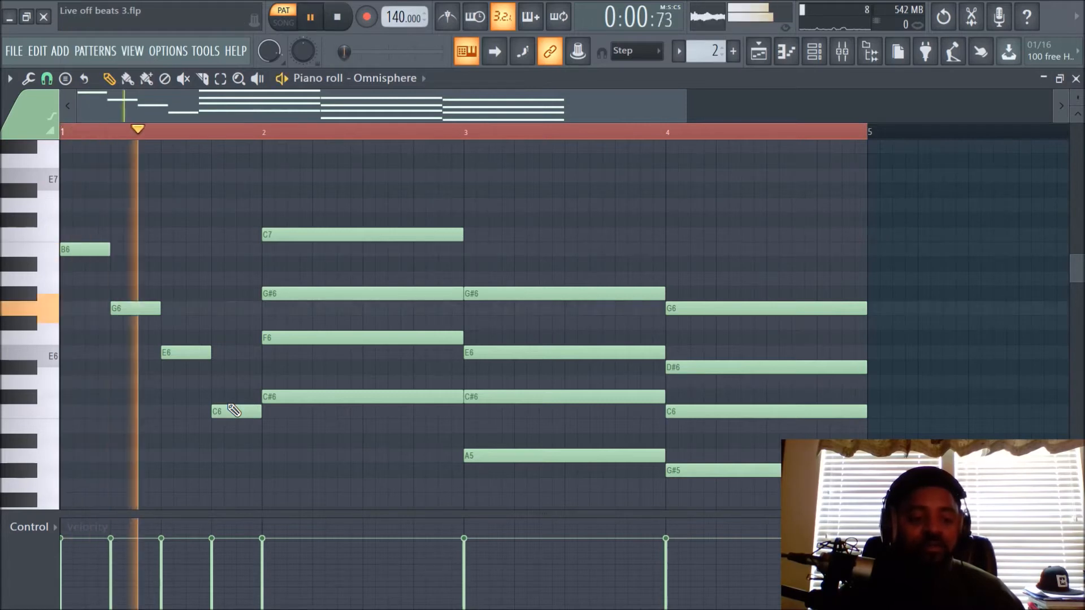
key(space)
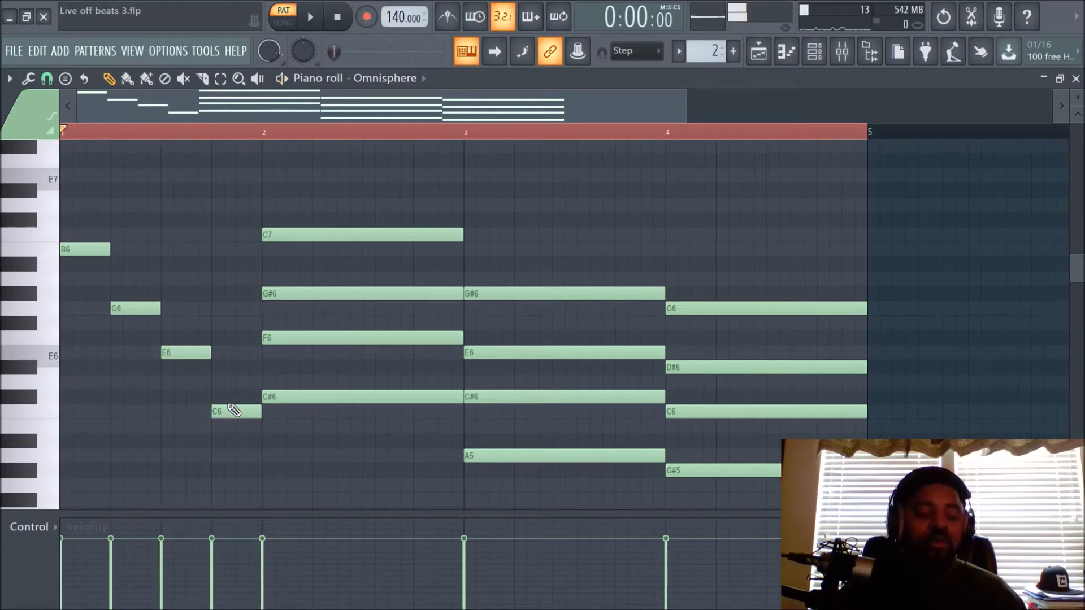
- Shift bar 1's G6 and E6 each half a beat earlier, playing back the rhythm after each move
drag(121, 308, 96, 308)
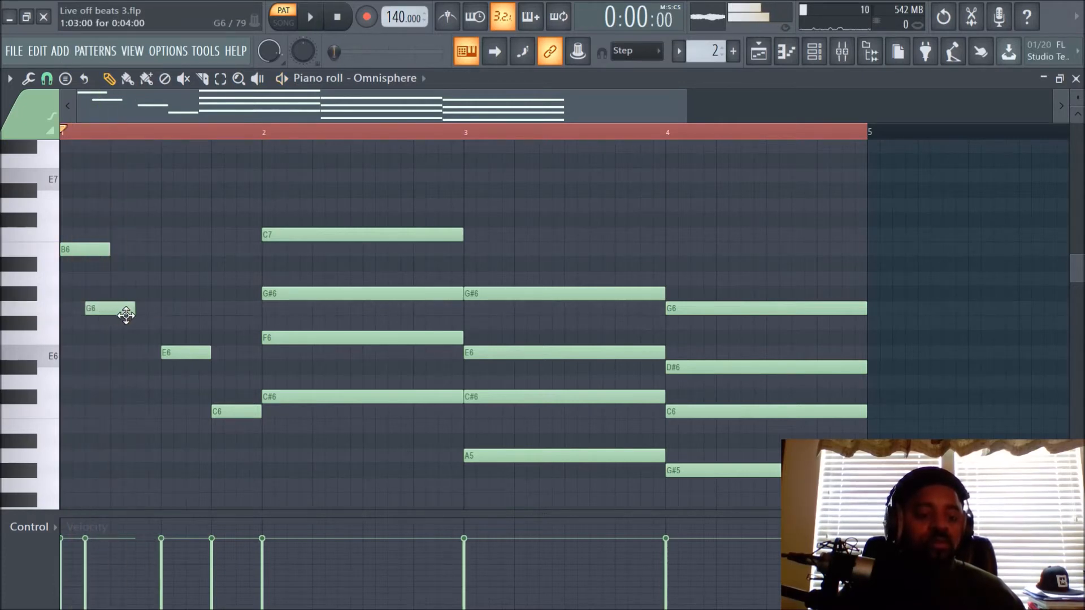
key(space)
key(space)
drag(184, 355, 164, 371)
key(space)
key(space)
- Try lengthening bar 1's G6 to six steps and starting E6 at step 8, and play back the result
drag(134, 308, 161, 309)
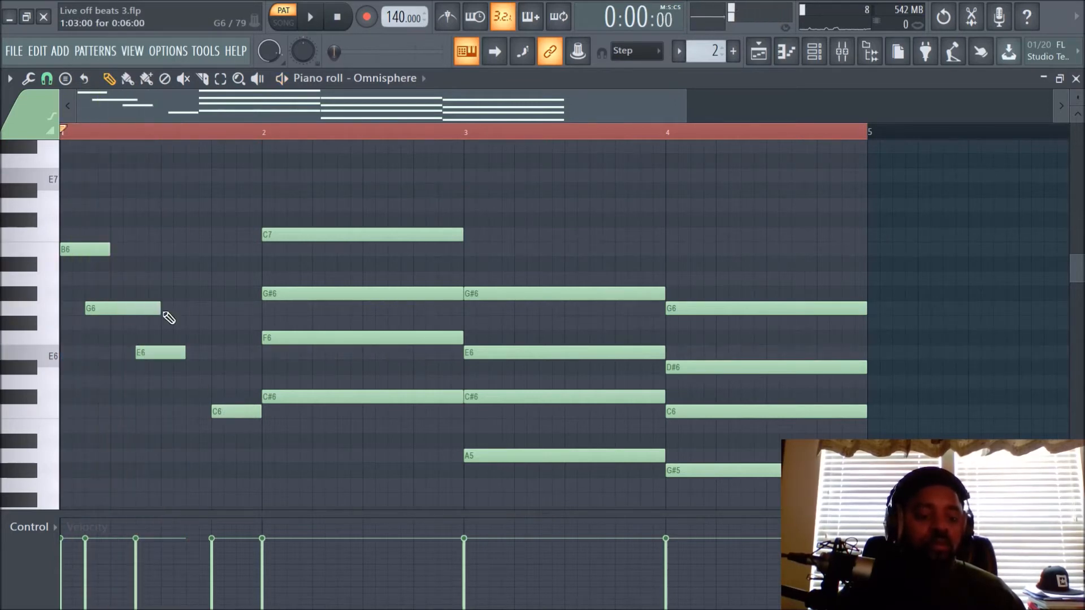
drag(160, 351, 165, 350)
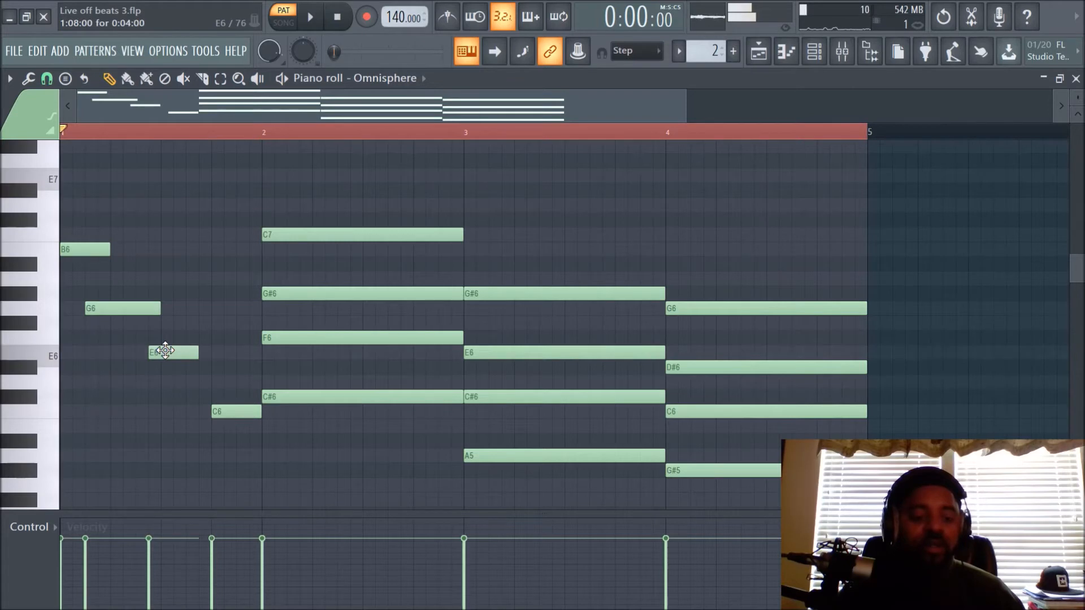
key(space)
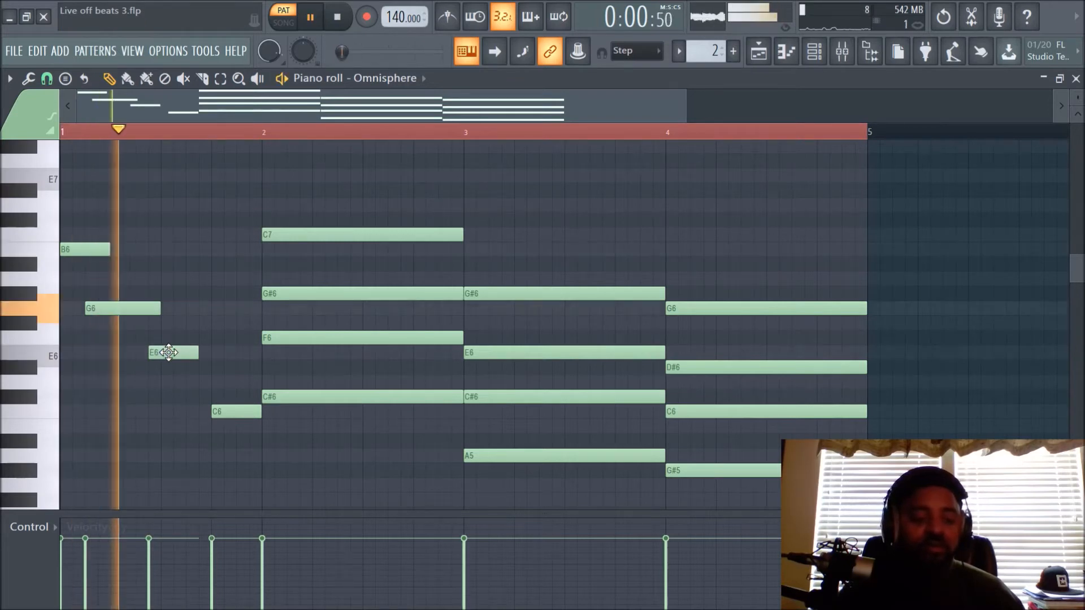
key(space)
- Move bar 1's E6 earlier to beat 2 and play back the rhythm
drag(169, 353, 128, 353)
key(space)
key(space)
key(space)
key(space)
- Add a second one-beat E6 on beat 3 of bar 1, and shorten G6 to half a beat
click(164, 384)
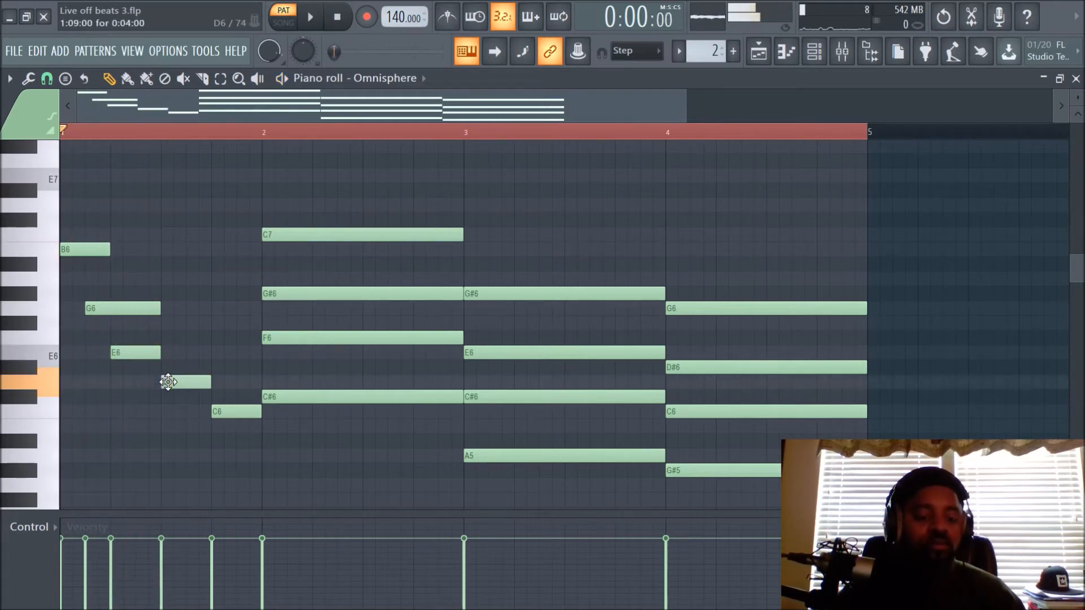
drag(169, 368, 169, 362)
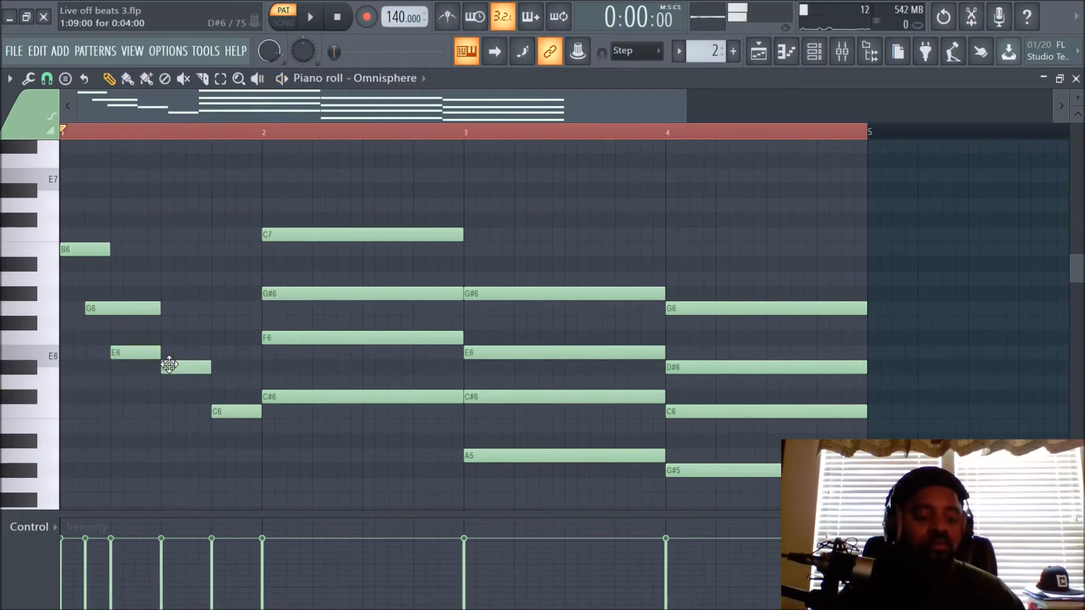
right_click(169, 365)
click(170, 356)
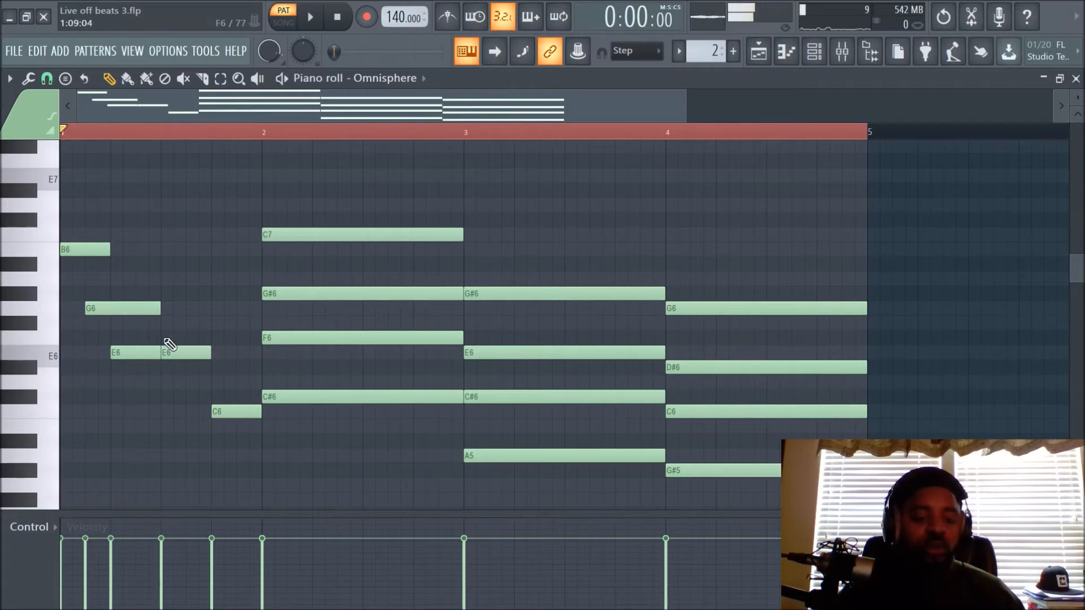
drag(159, 308, 99, 314)
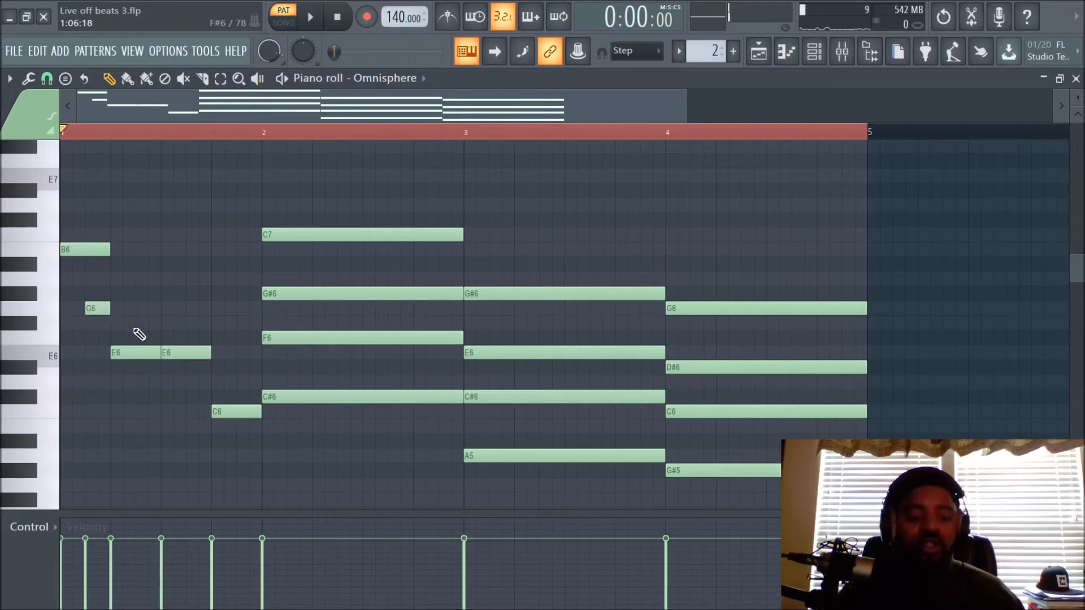
- Play back the reworked bar 1 arpeggio twice
key(space)
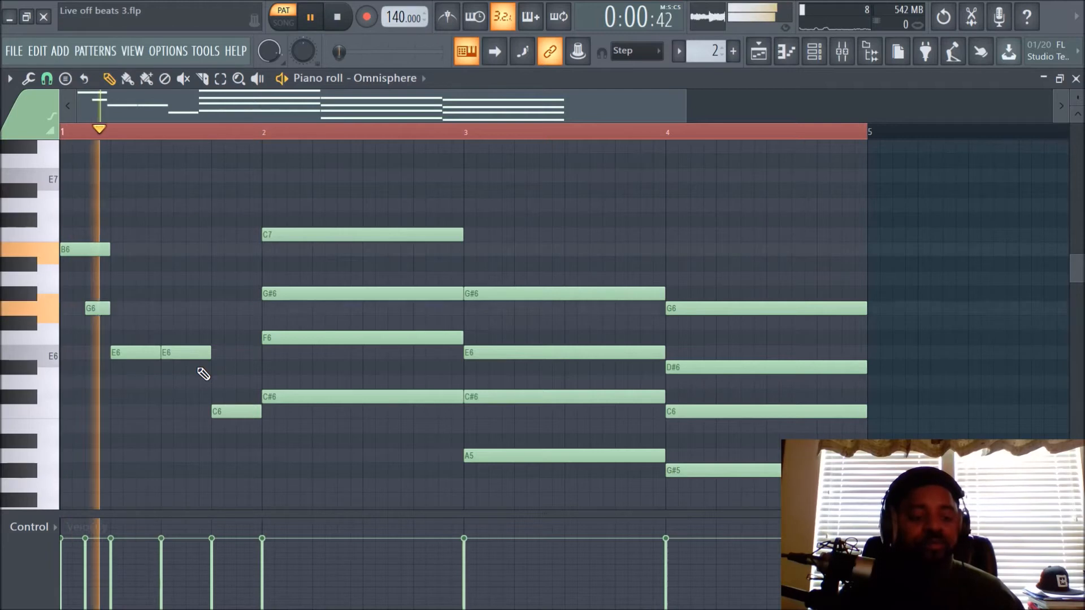
key(space)
key(space)
key(space)
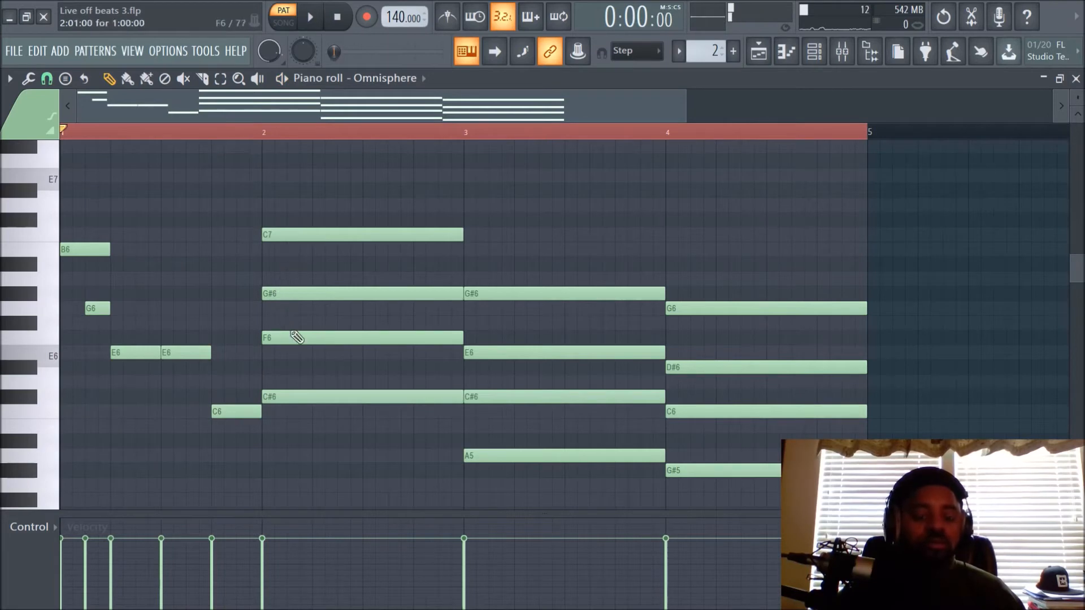
- Audition the upper notes of the bar 2 chord and lower its C7 by one octave
click(298, 239)
click(297, 296)
click(297, 338)
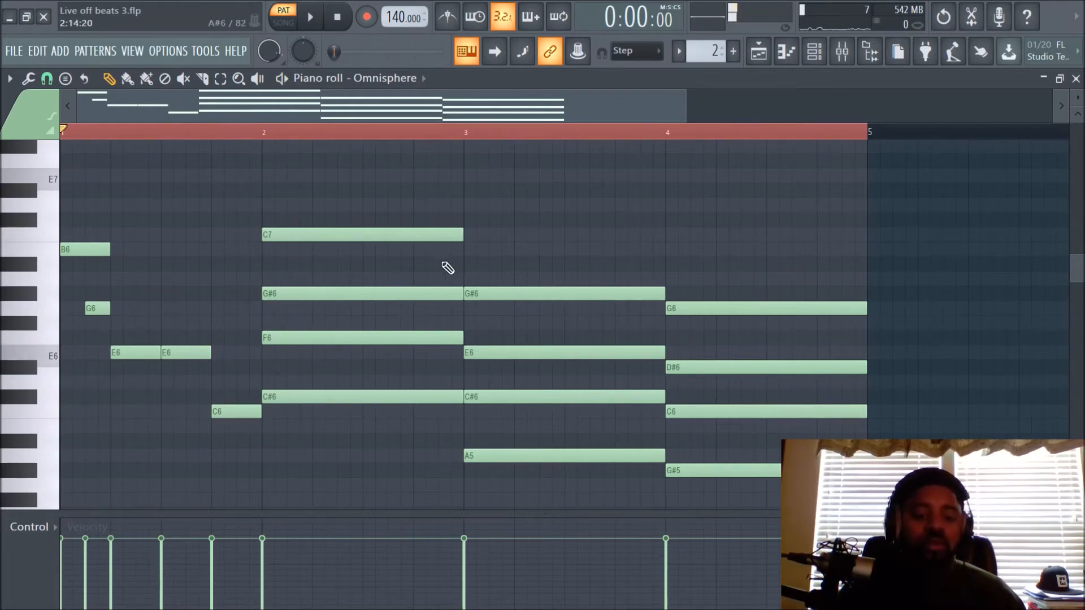
ctrl+shift+click(302, 235)
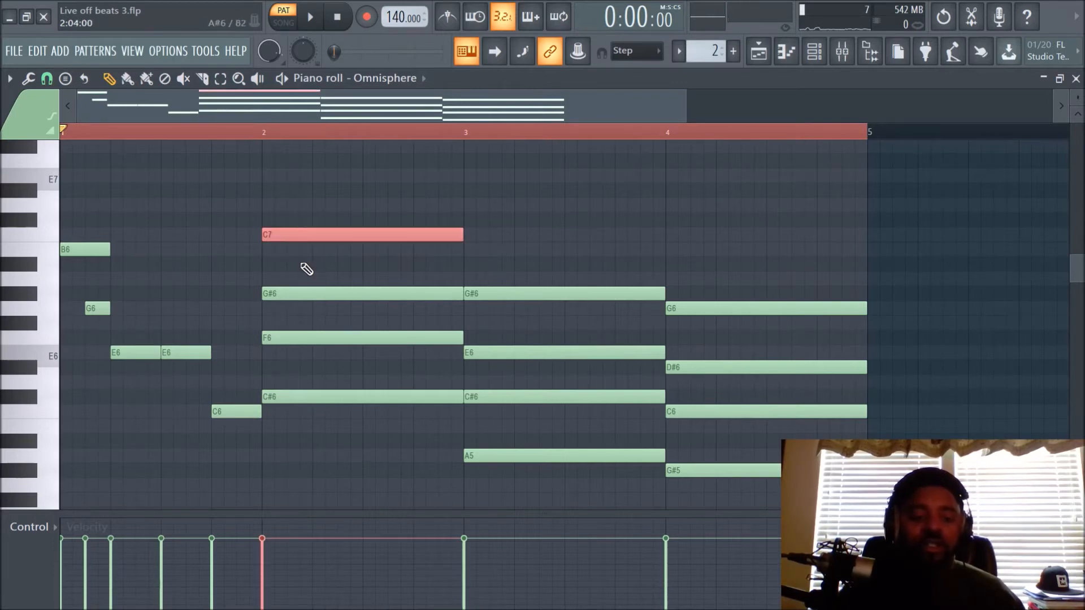
key(ctrl+Down)
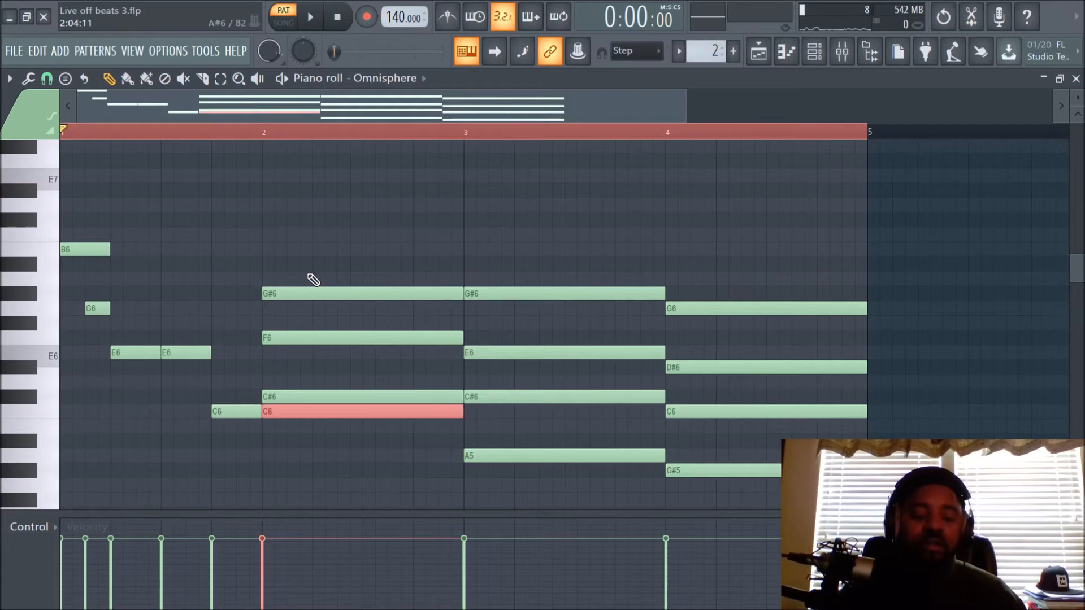
- Shorten bar 2's G#6 to one beat, and start F6 half a beat later with a half-beat length
drag(462, 294, 325, 298)
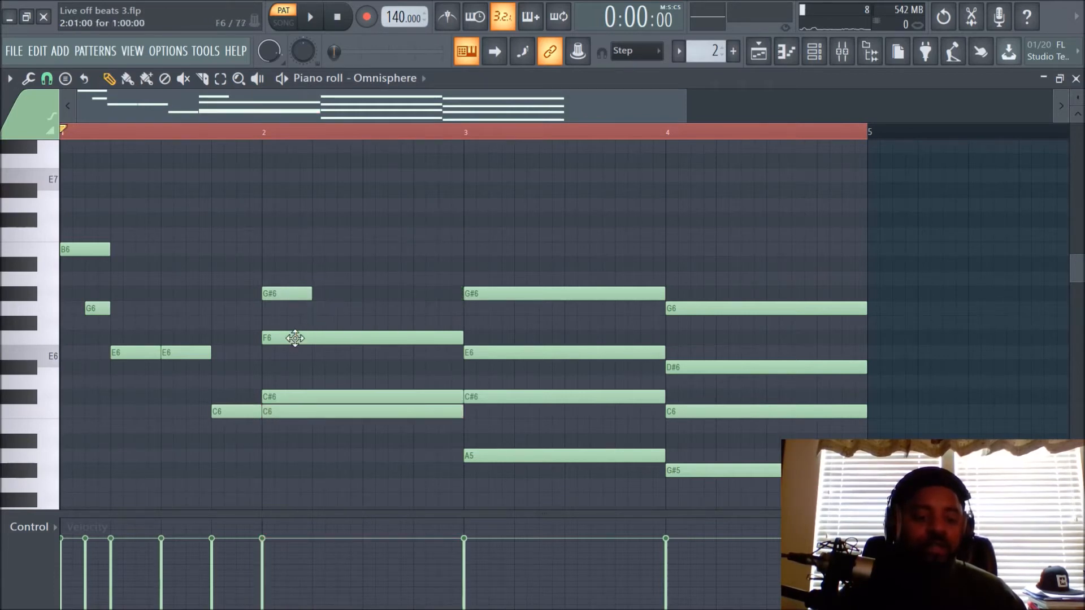
drag(291, 338, 323, 339)
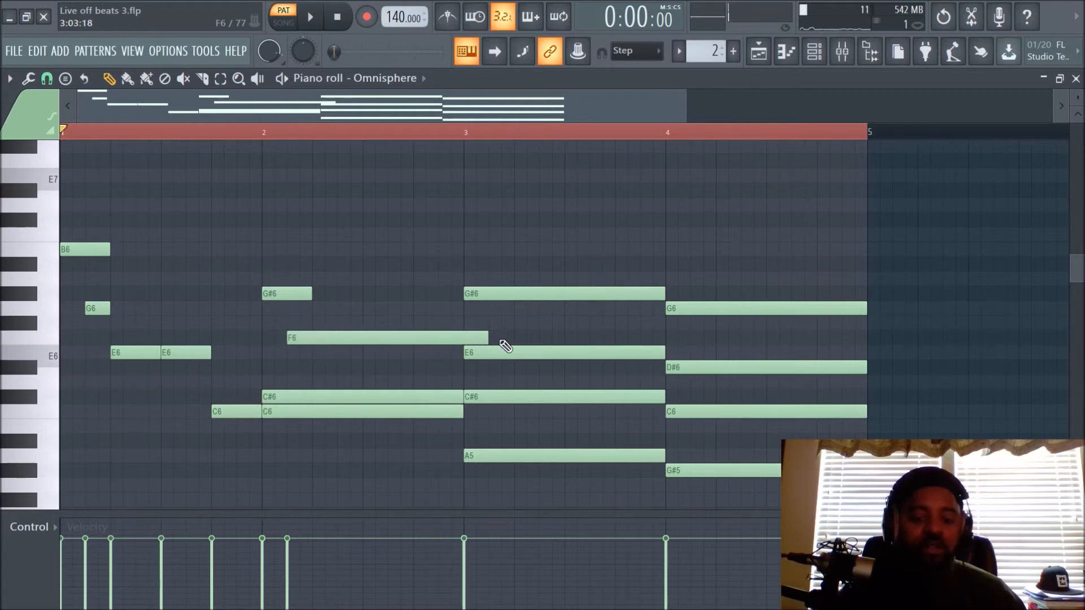
drag(489, 339, 324, 346)
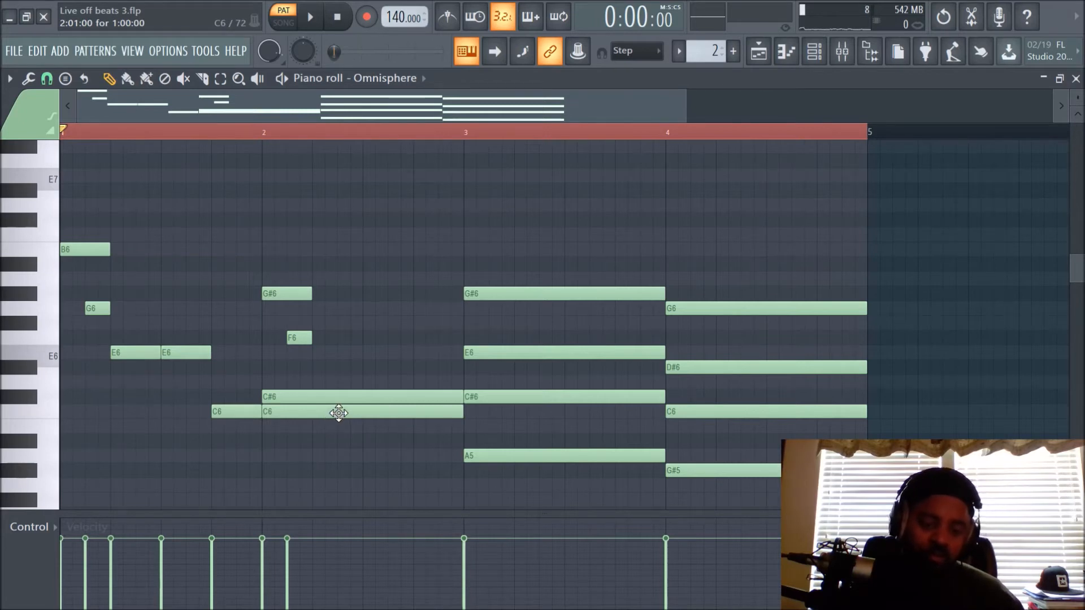
- Raise bar 2's C6 an octave and shorten it to one beat, and trim G#6 to a half-beat note starting at step 3
click(339, 413)
key(ctrl+Up)
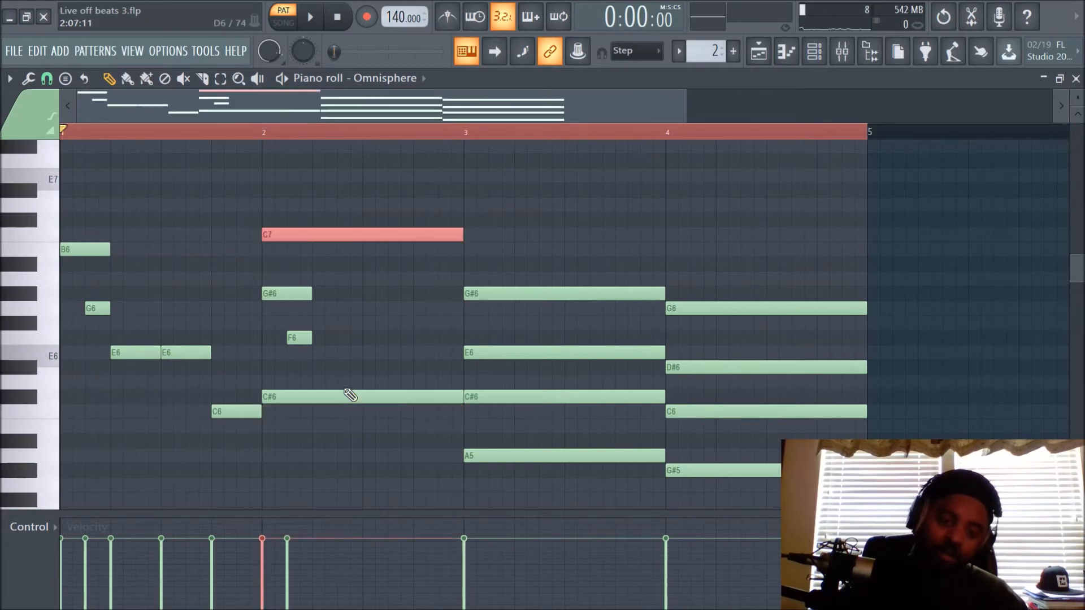
drag(462, 235, 296, 241)
mouse_move(305, 289)
mouse_down()
mouse_move(286, 293)
mouse_move(311, 294)
mouse_move(299, 292)
mouse_up()
key(space)
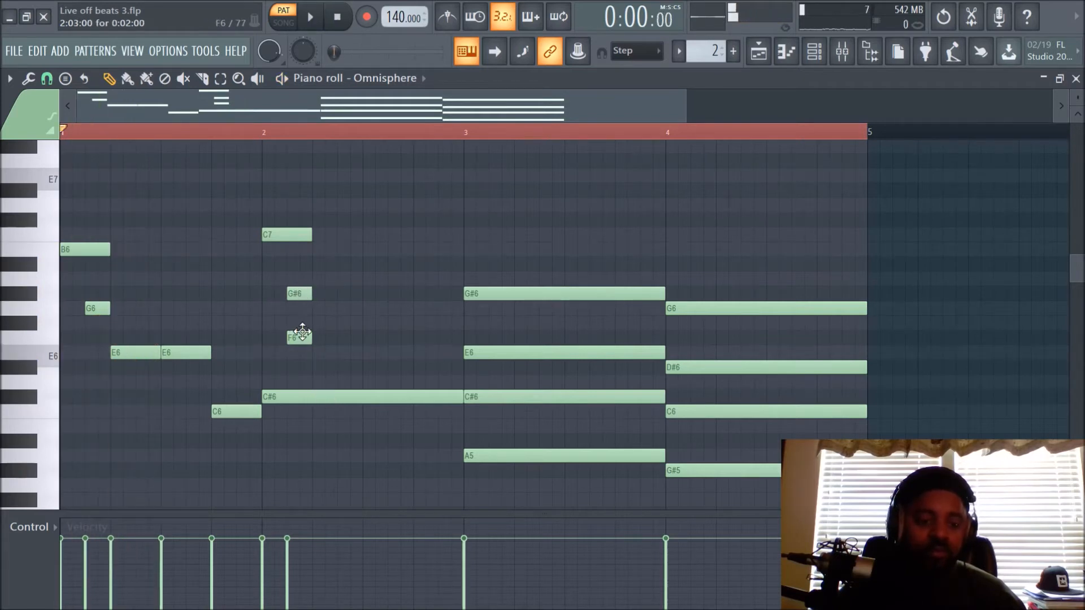
- In bar 2, place one-beat F6 notes on beats 2 and 3, and shorten C#6 and move it to beat 4
drag(299, 338, 323, 338)
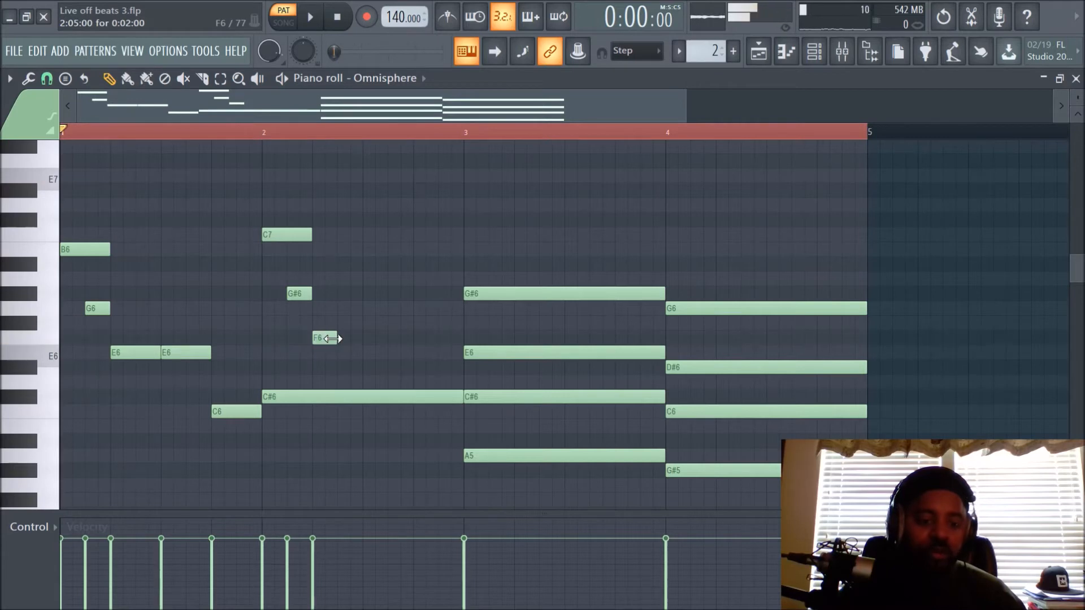
drag(336, 335, 386, 335)
drag(322, 396, 392, 455)
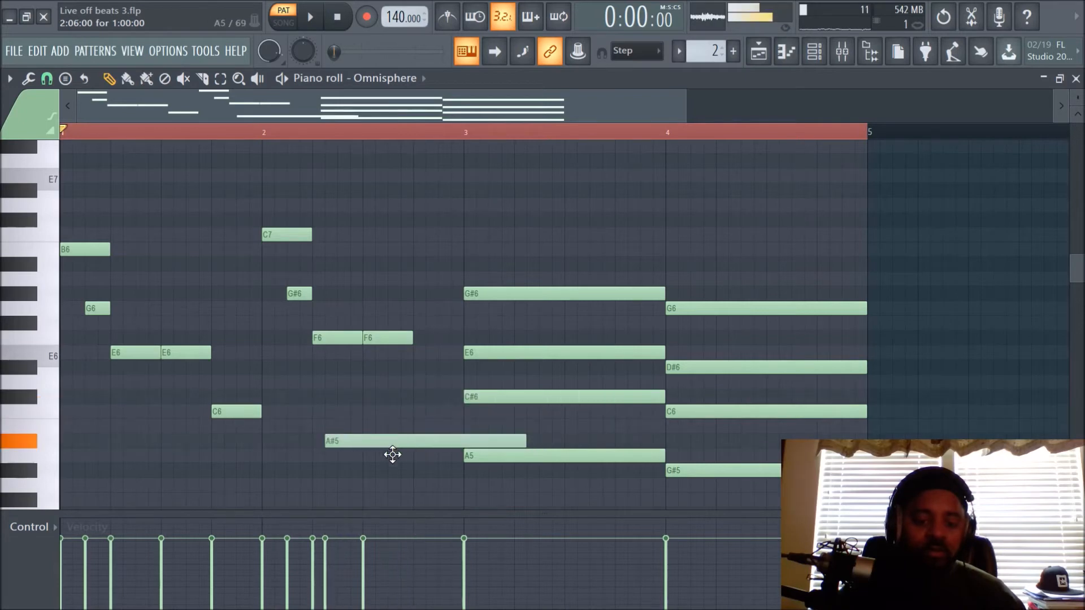
drag(526, 441, 409, 441)
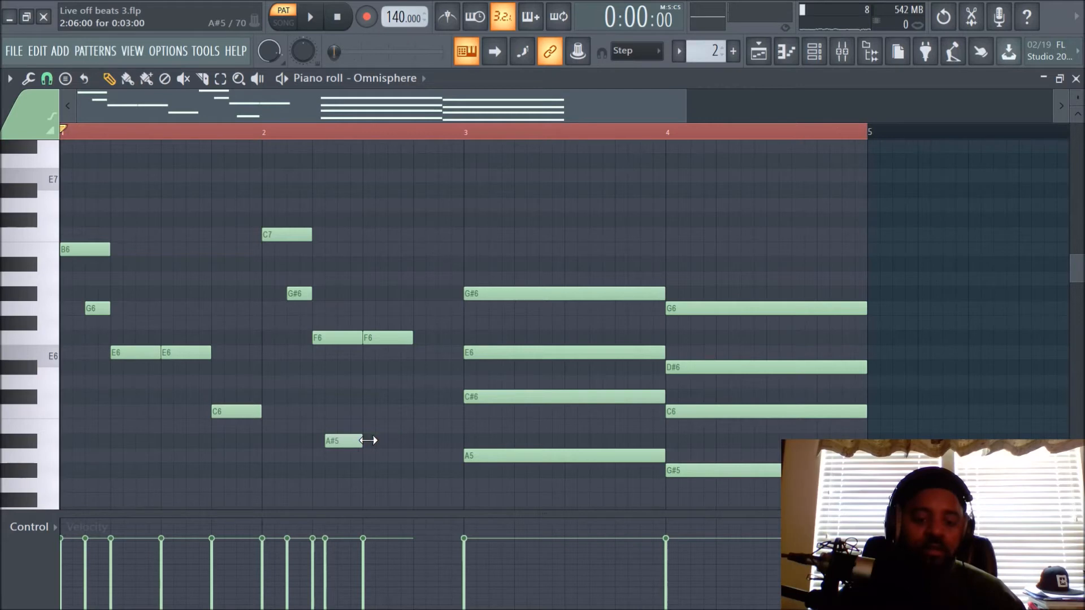
drag(341, 443, 433, 437)
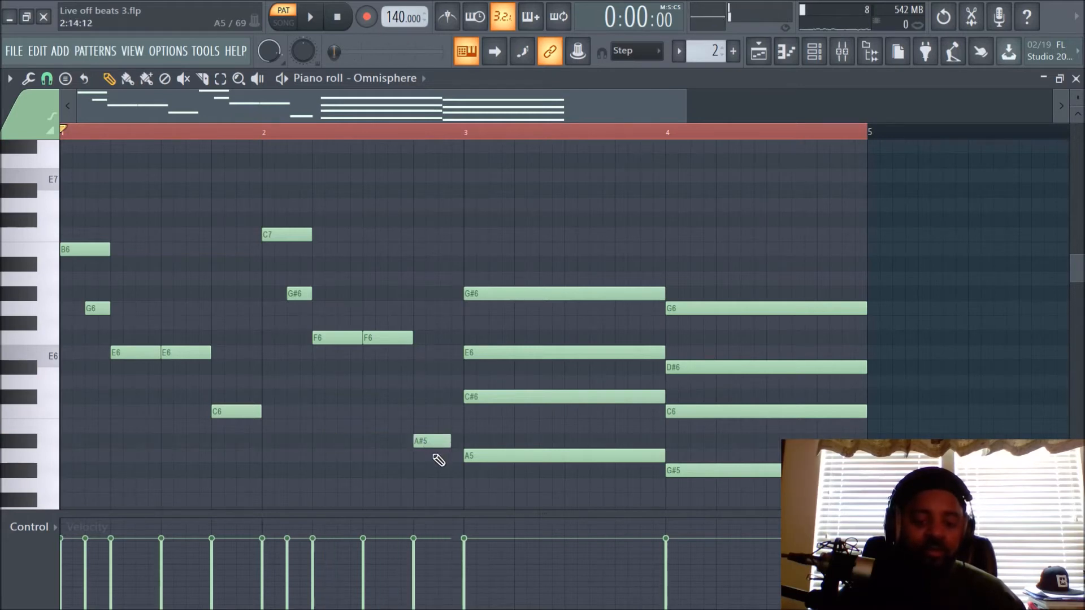
drag(433, 442, 432, 391)
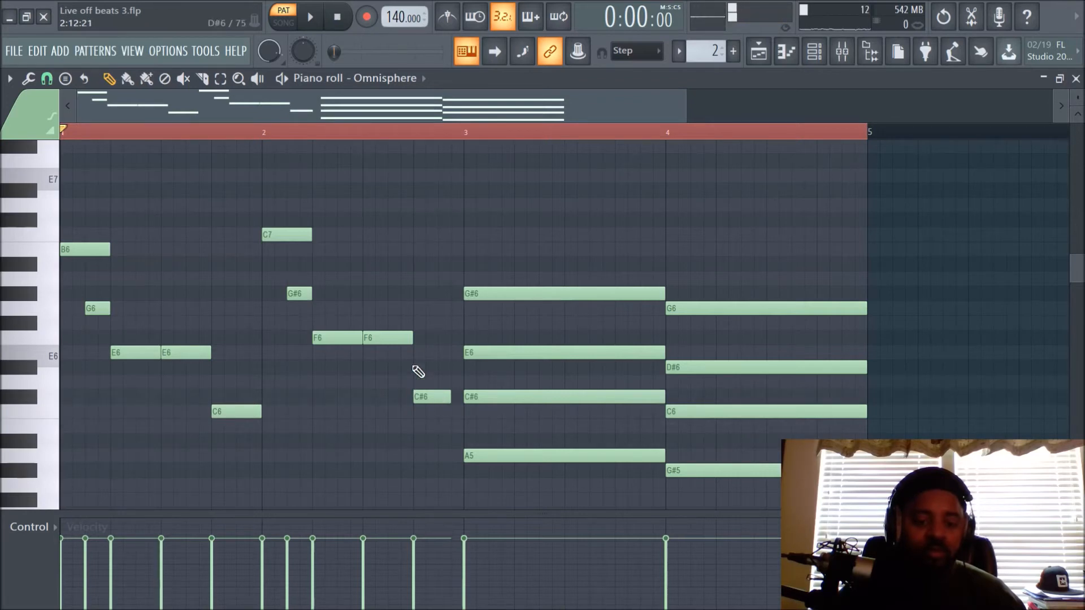
- Play back the arpeggiated melody of bars 1 and 2 twice
key(space)
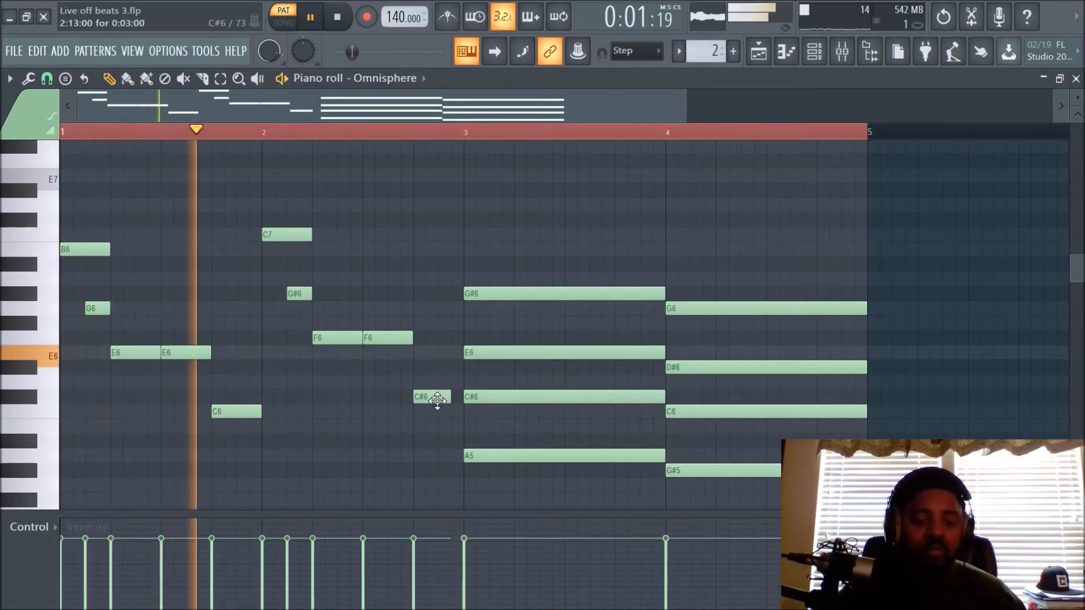
key(space)
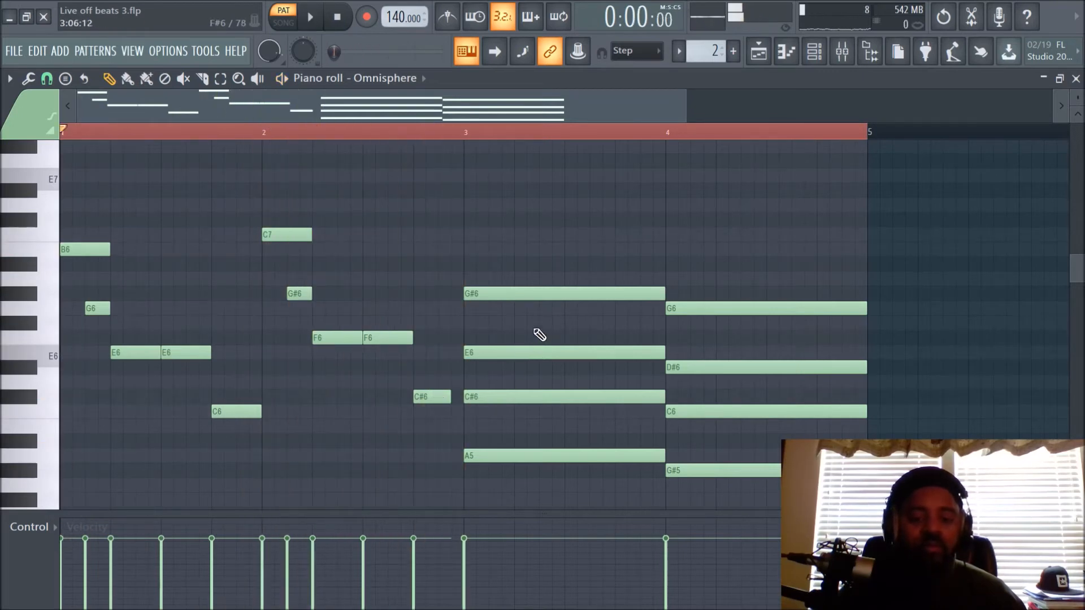
key(space)
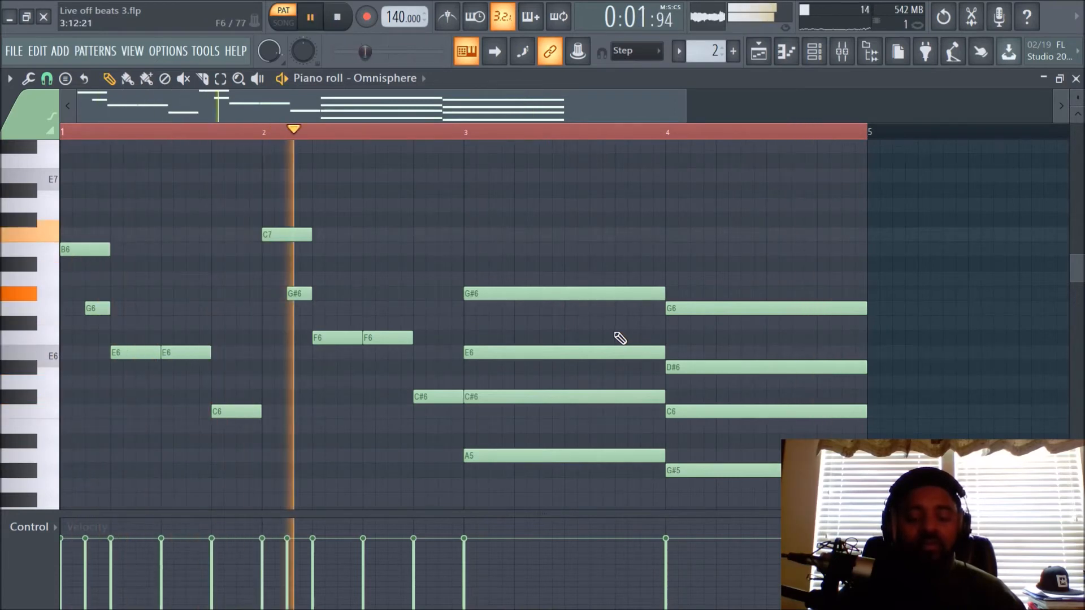
key(space)
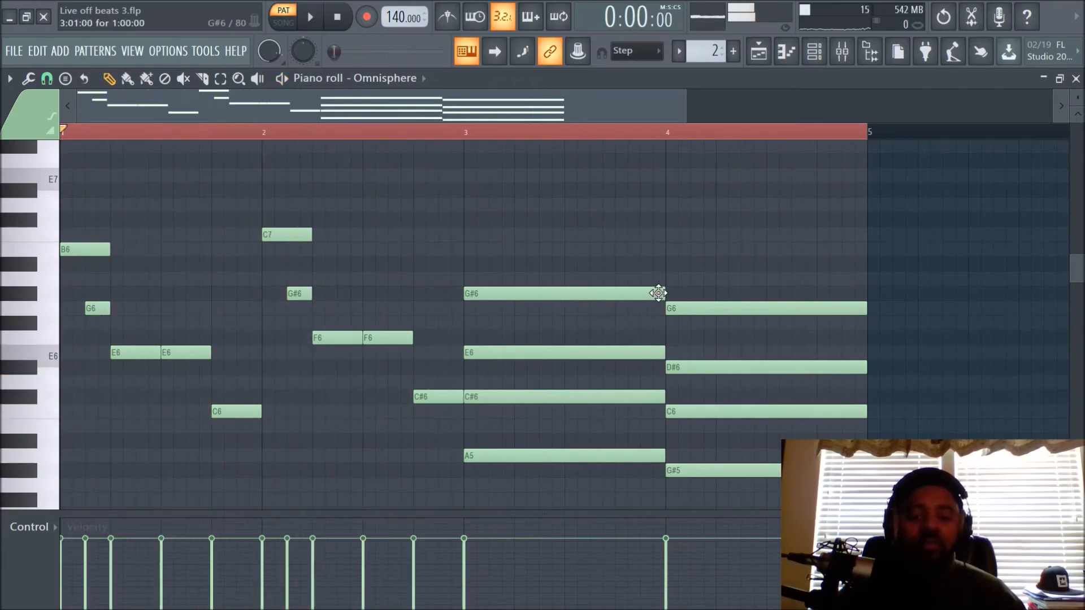
- Stagger bar 3's upper chord notes as a one-beat G#6, a half-beat E6 from step 3, and a one-beat C#6 on beat 2
drag(660, 293, 529, 299)
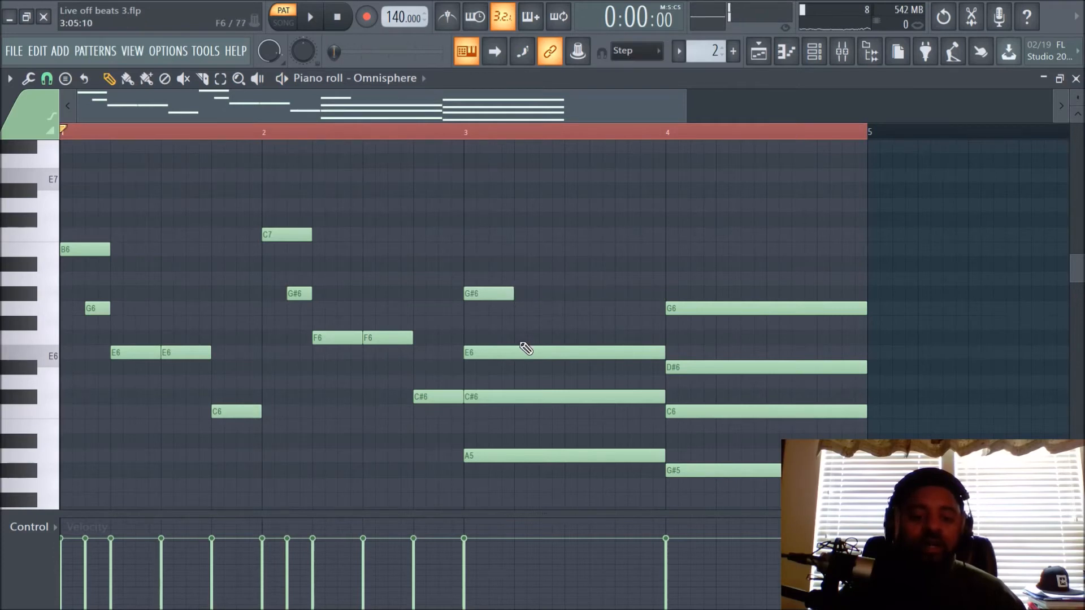
drag(541, 355, 542, 357)
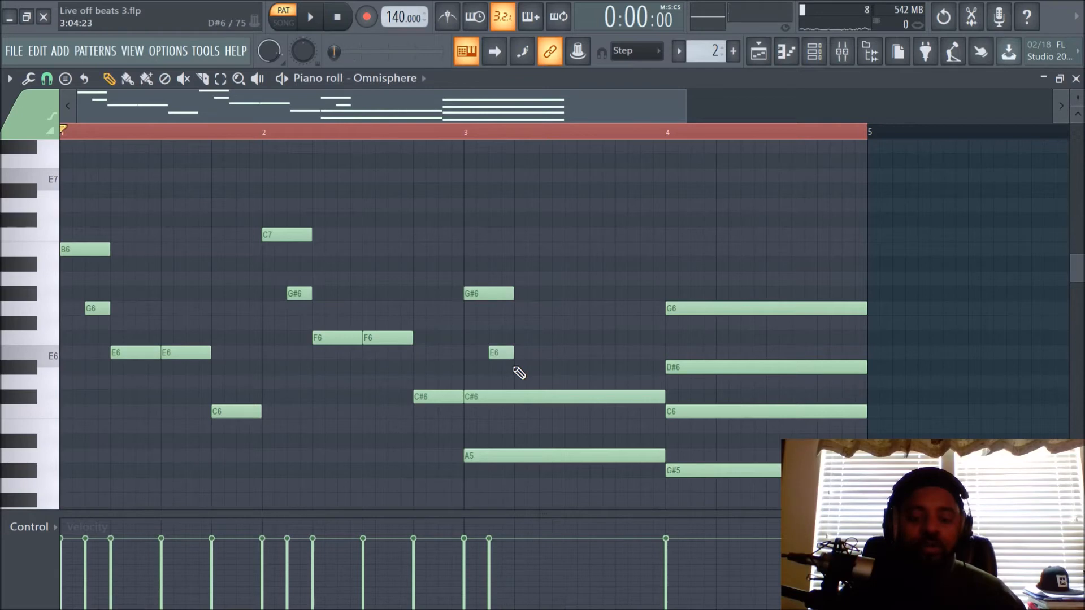
drag(510, 399, 564, 401)
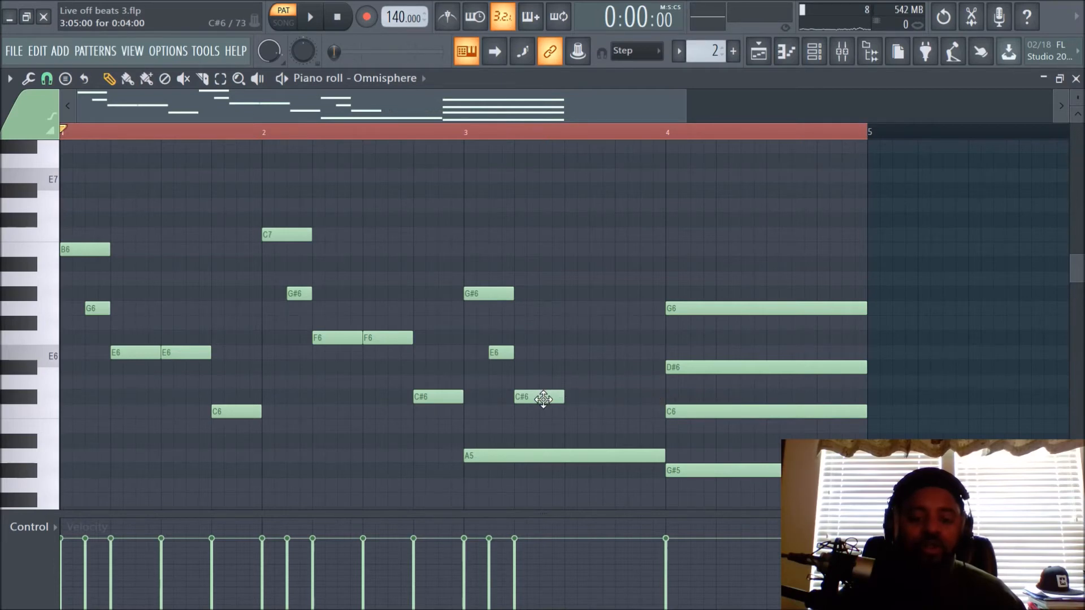
- Repeat bar 3's C#6 on beat 3, and shorten A5 to one beat on beat 4
drag(544, 400, 586, 406)
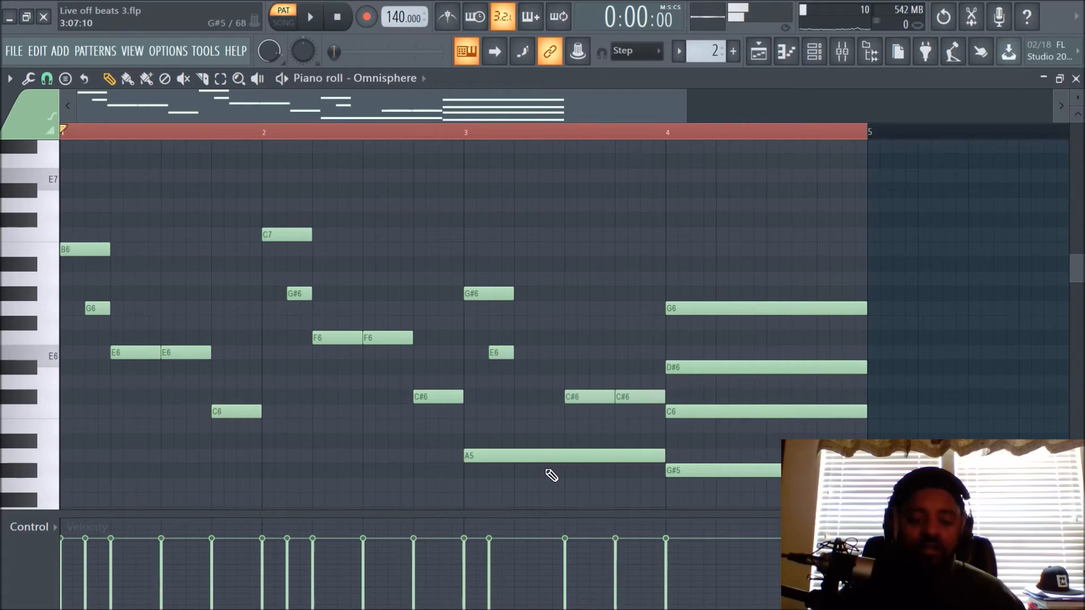
drag(545, 461, 699, 461)
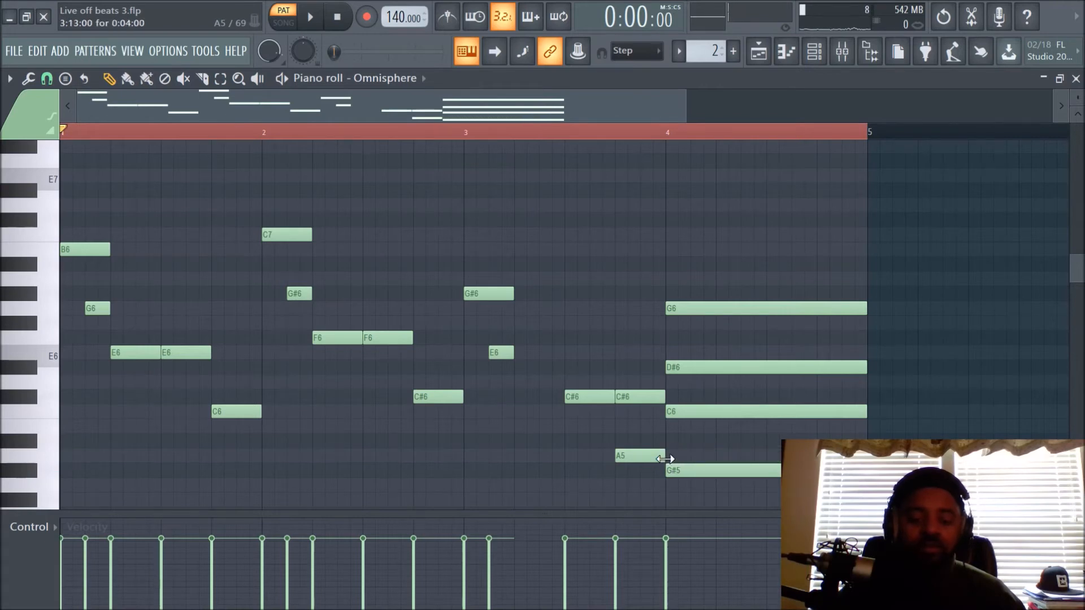
drag(597, 403, 540, 402)
key(space)
drag(629, 399, 583, 400)
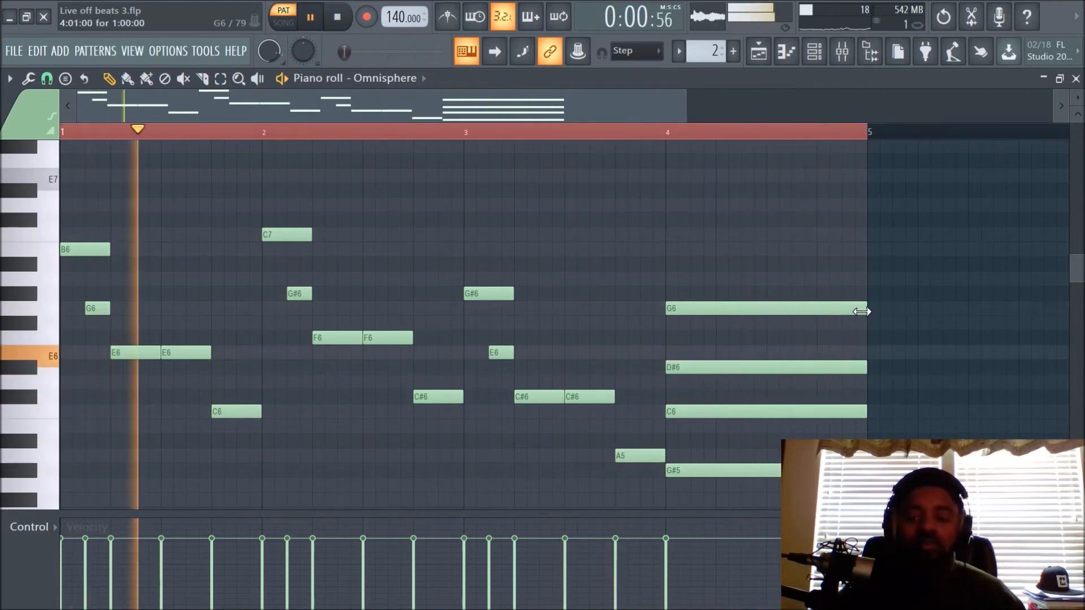
- Shorten bar 4's G6 to one beat, and trim D#6 to a half-beat note starting at step 3 during playback
drag(861, 312, 710, 311)
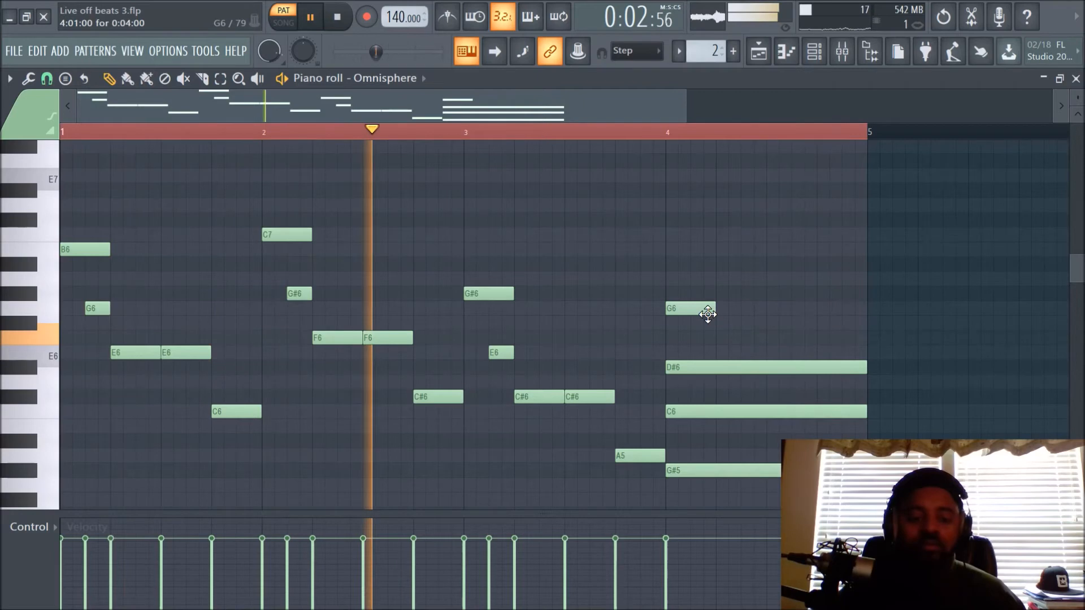
drag(721, 368, 755, 368)
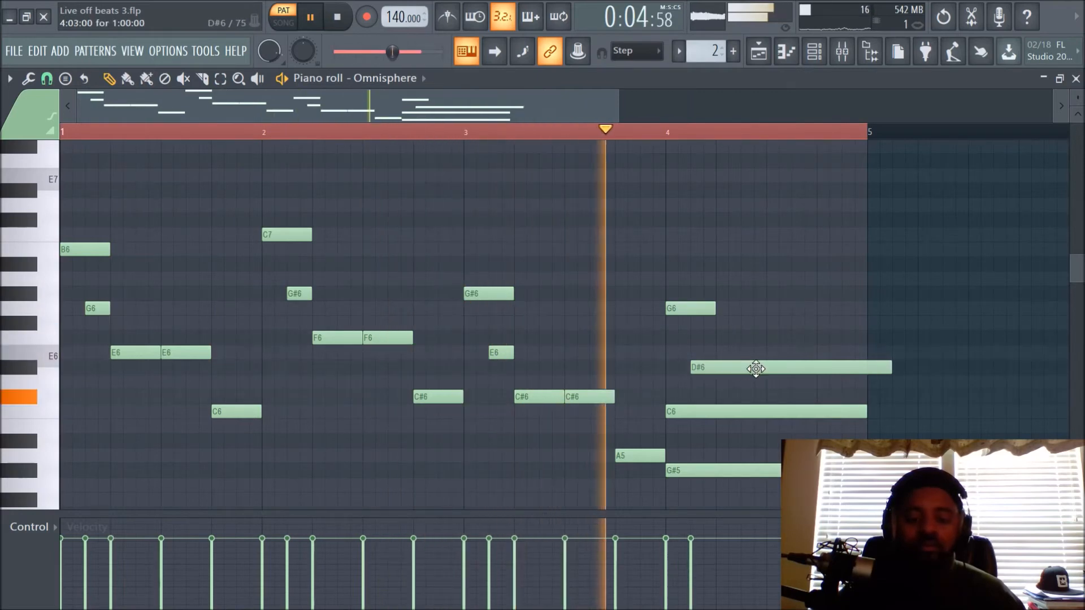
drag(893, 368, 713, 369)
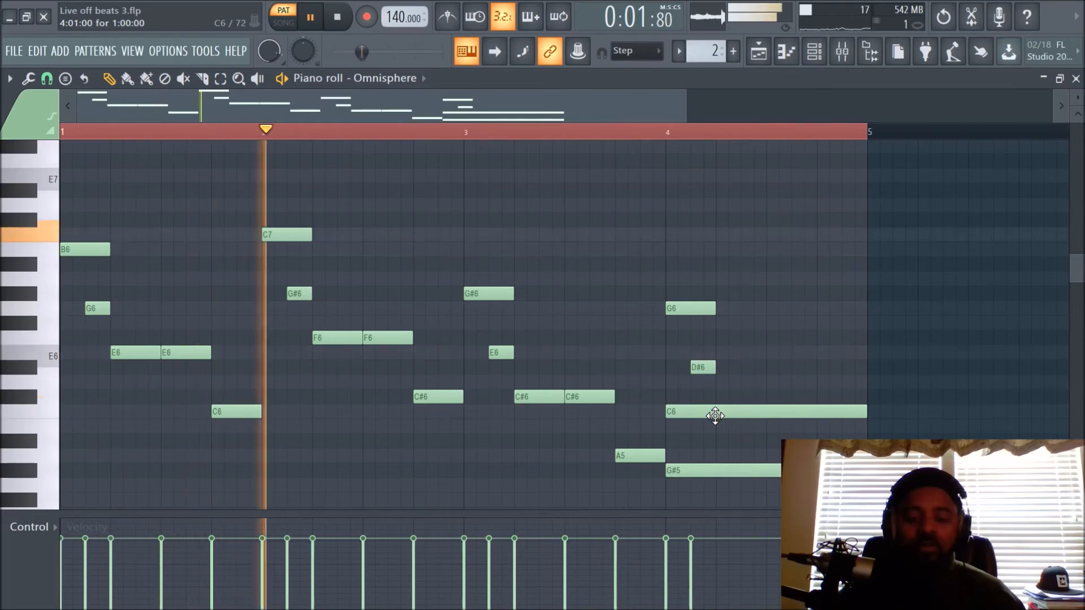
key(space)
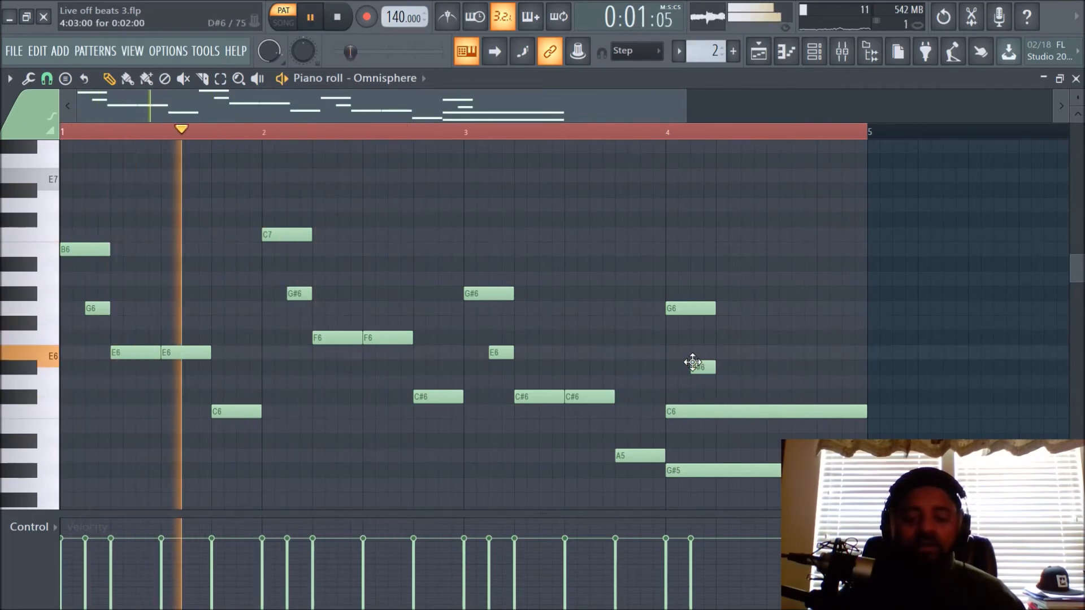
- Add one-beat C6 notes on beats 2 and 3 of bar 4 and a one-beat G#5 on beat 4, then stop playback
click(761, 397)
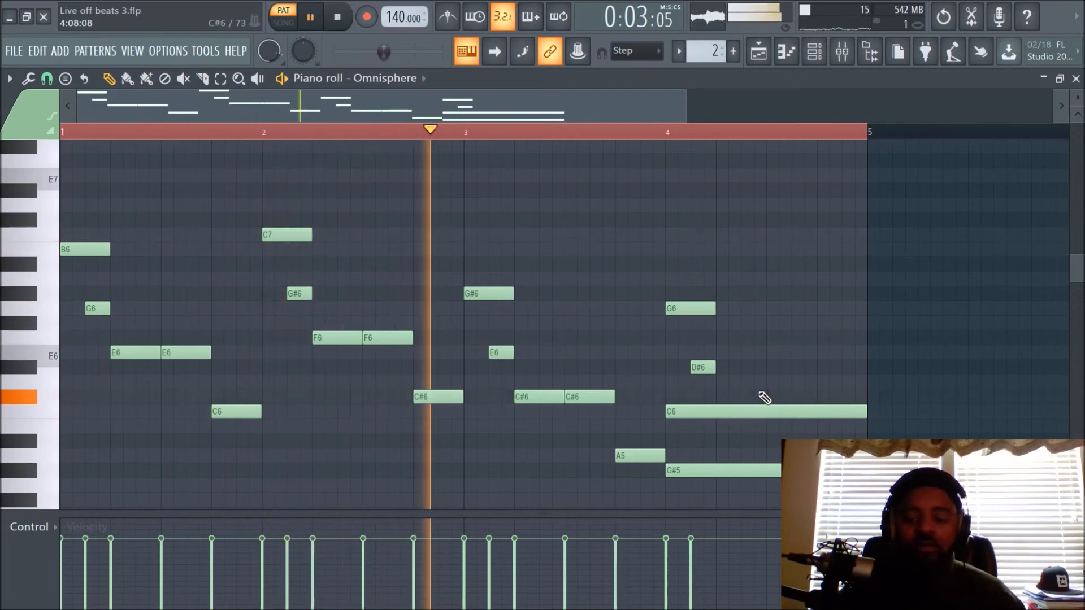
mouse_move(762, 399)
mouse_down()
mouse_move(736, 397)
mouse_move(729, 422)
mouse_move(762, 419)
mouse_up()
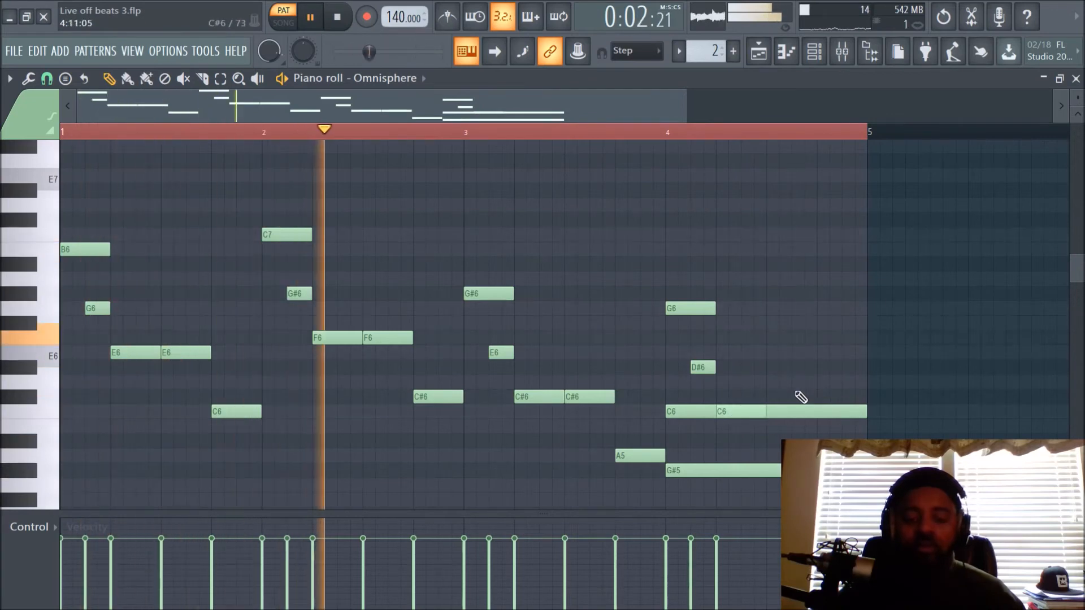
mouse_move(782, 395)
mouse_down()
mouse_move(794, 392)
mouse_move(779, 410)
mouse_up()
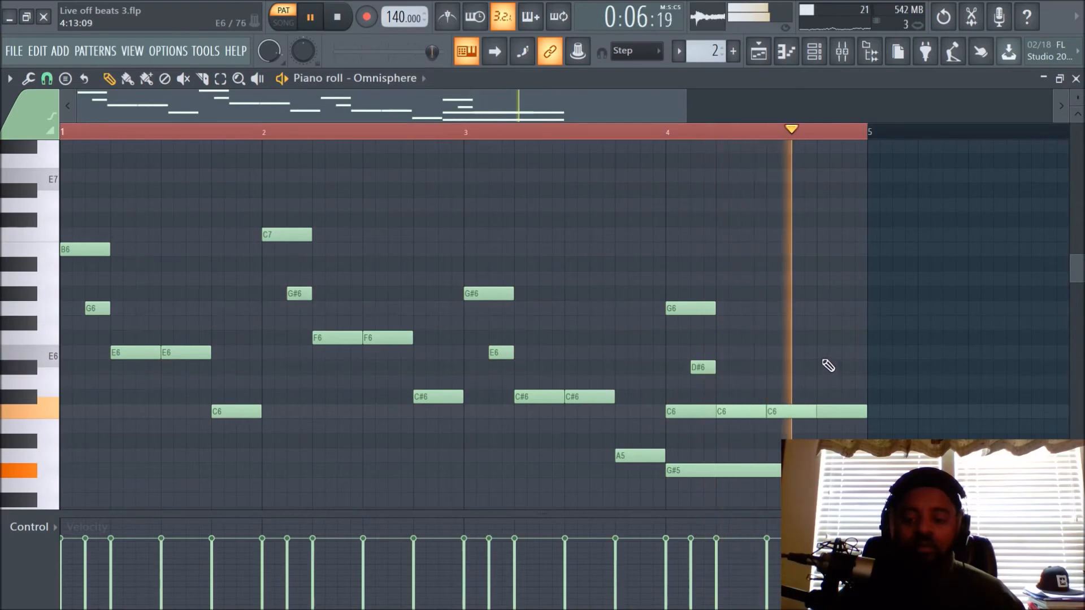
click(833, 442)
drag(835, 444, 836, 470)
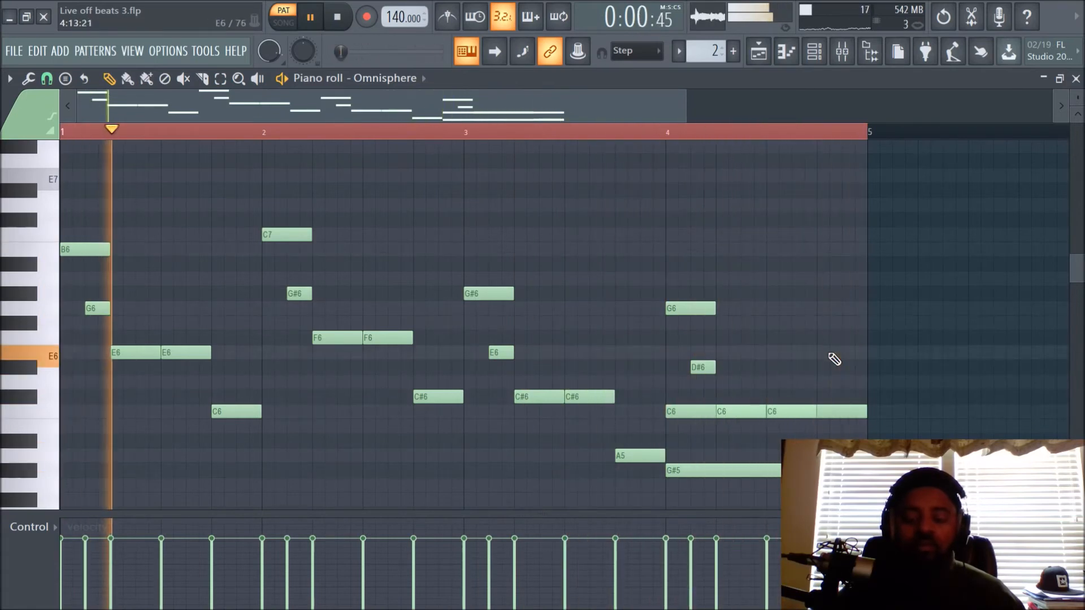
scroll(832, 358, down, 2)
key(space)
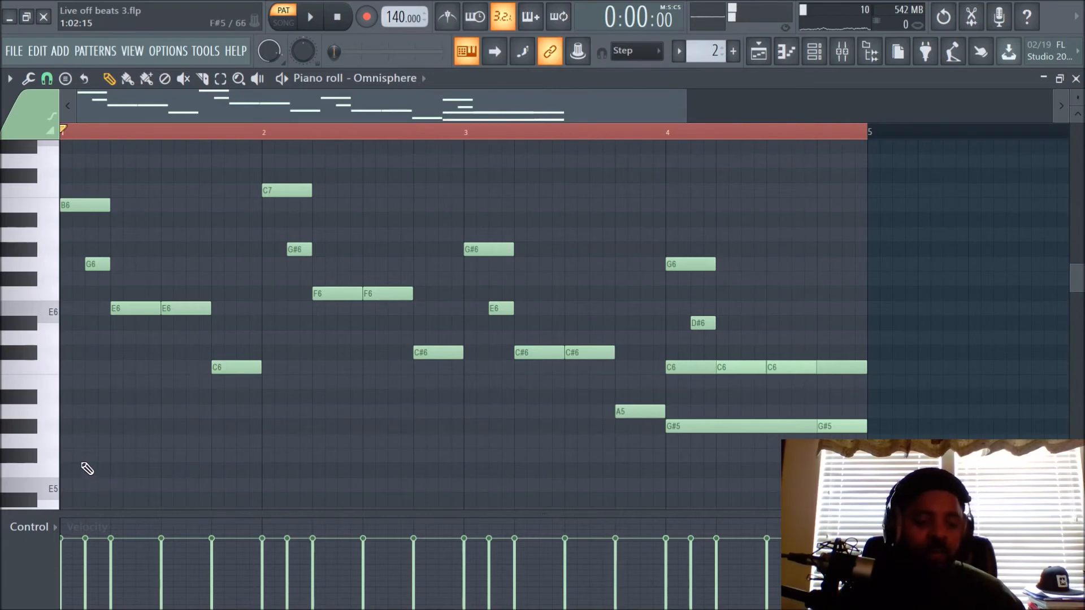
- Add sustained bass notes beneath the melody: a full-bar C5 in bar 1 and a full-bar C#5 in bar 2
scroll(86, 464, down, 2)
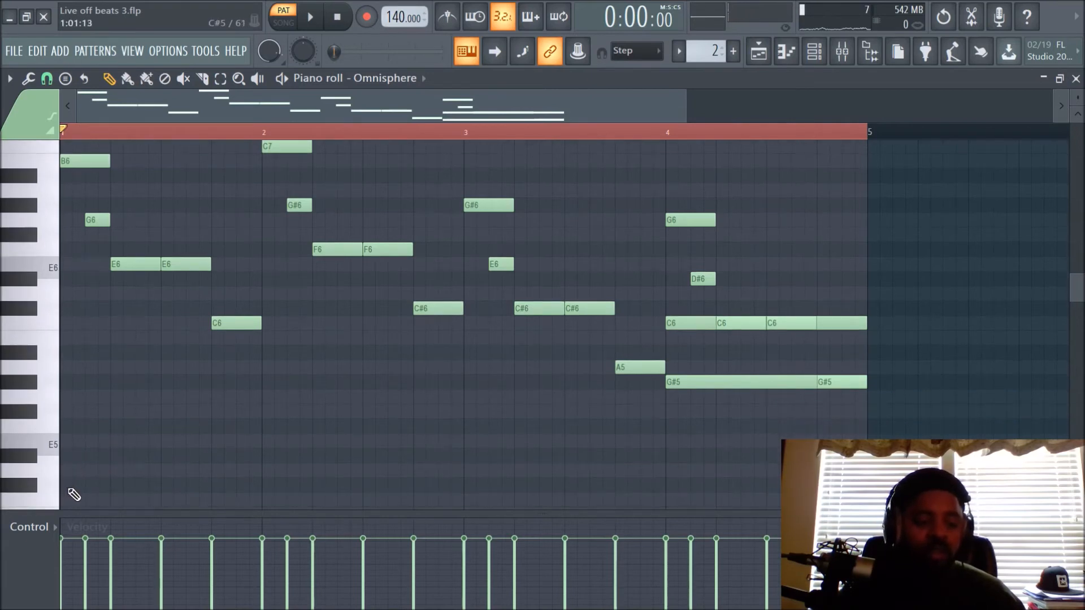
scroll(73, 491, down, 2)
click(66, 459)
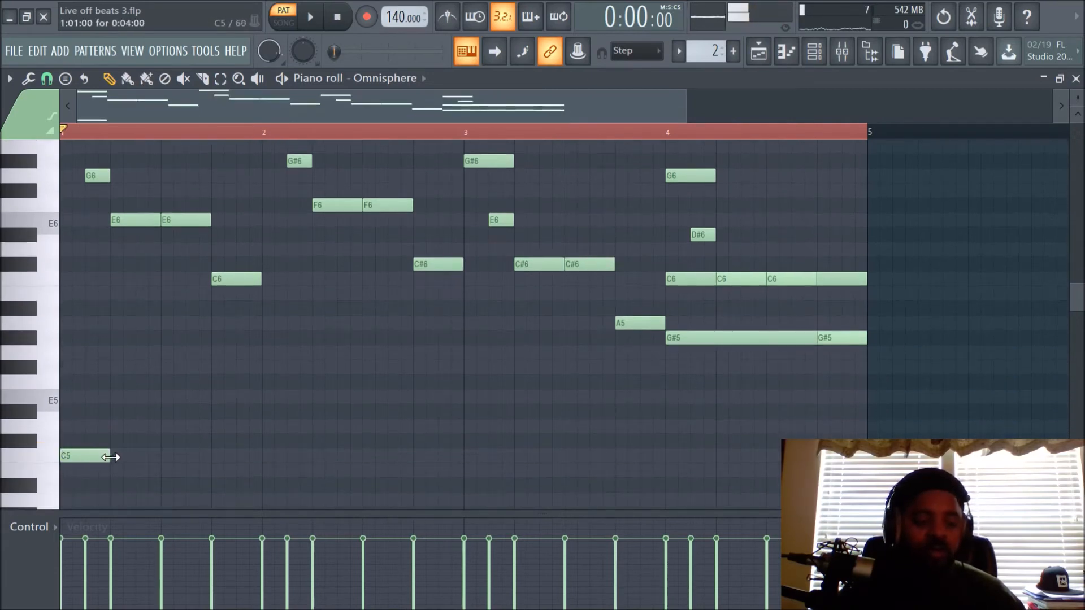
drag(142, 457, 310, 470)
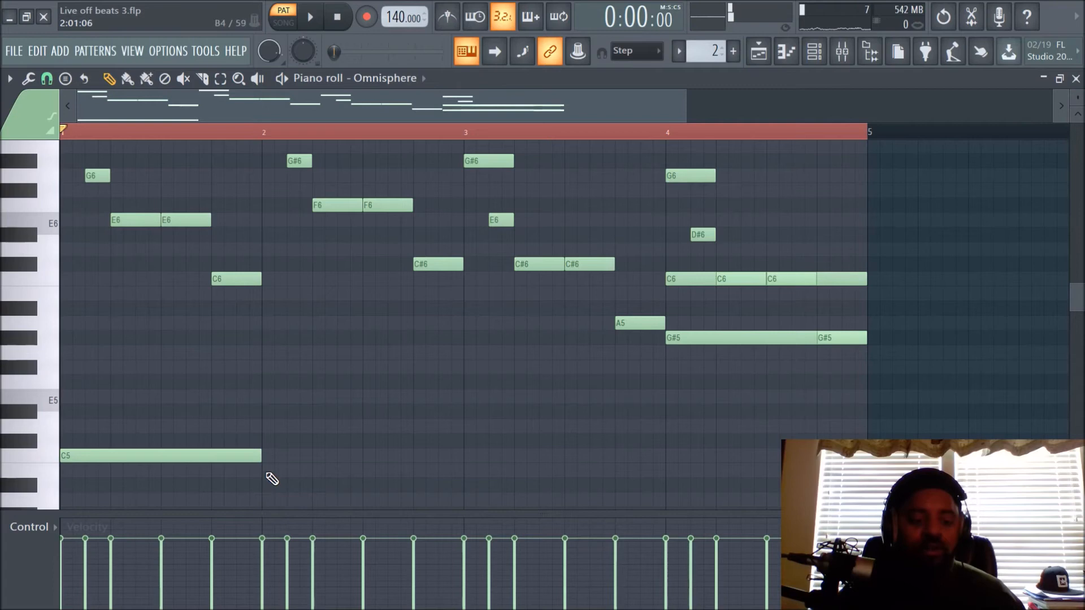
click(280, 442)
drag(311, 441, 407, 444)
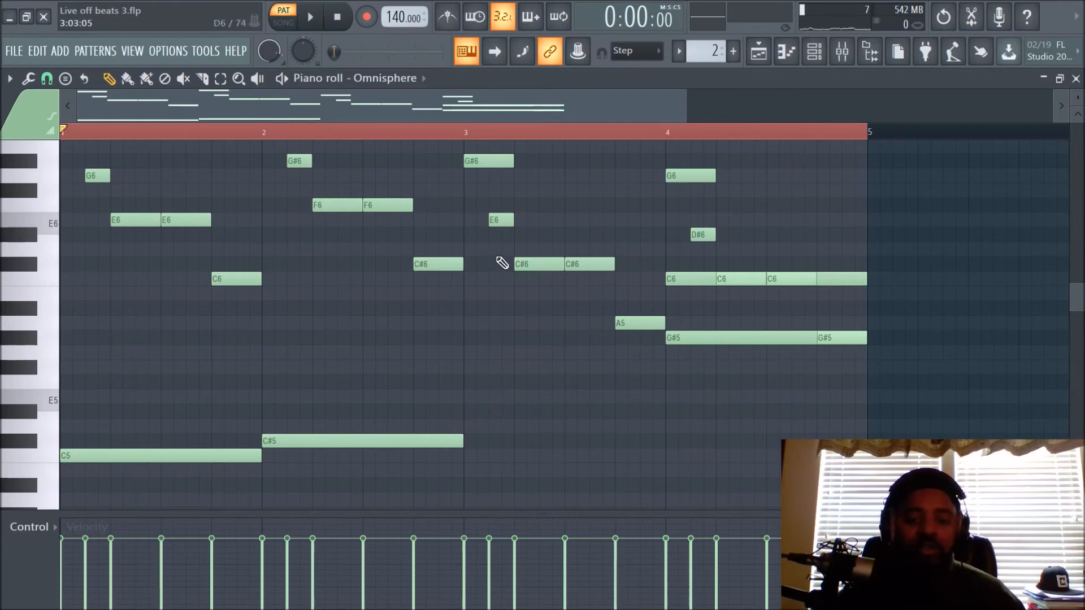
- Continue the bass line with a full-bar A4 in bar 3 and a full-bar G#4 in bar 4
scroll(315, 266, up, 3)
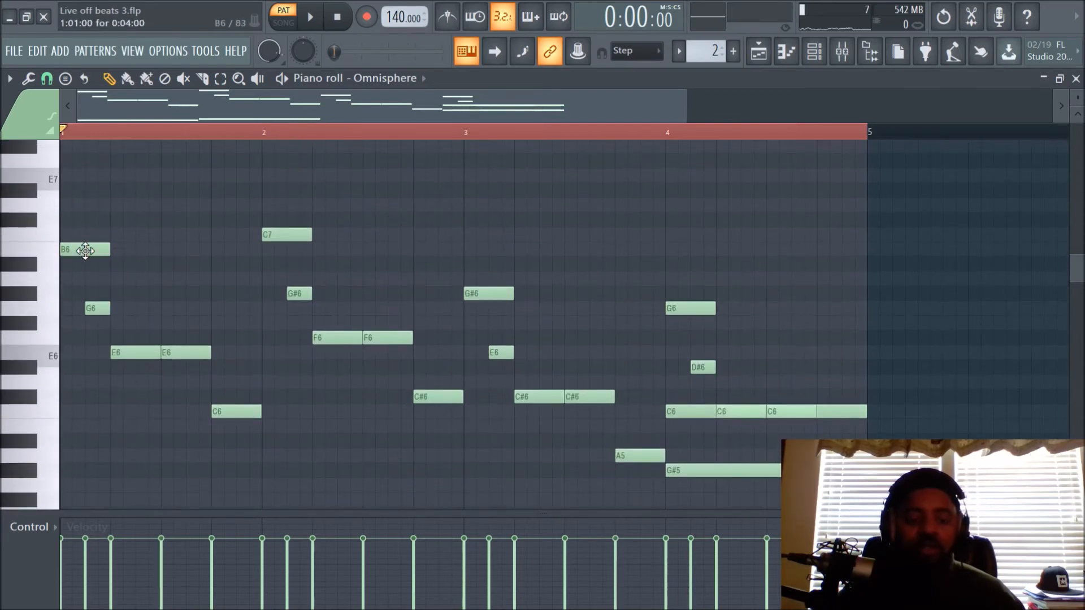
scroll(294, 272, down, 3)
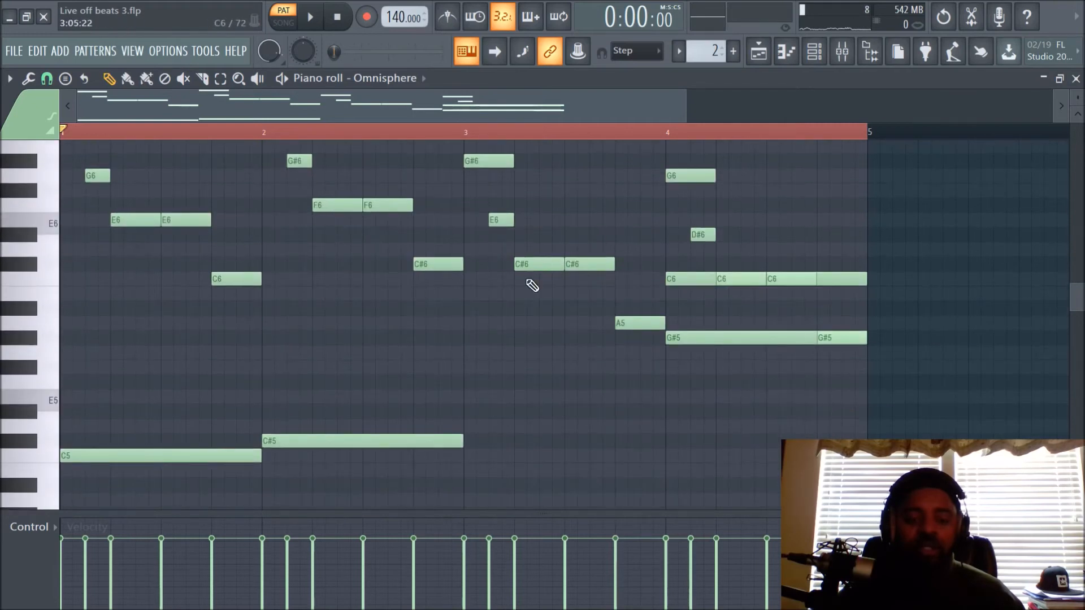
scroll(525, 400, down, 2)
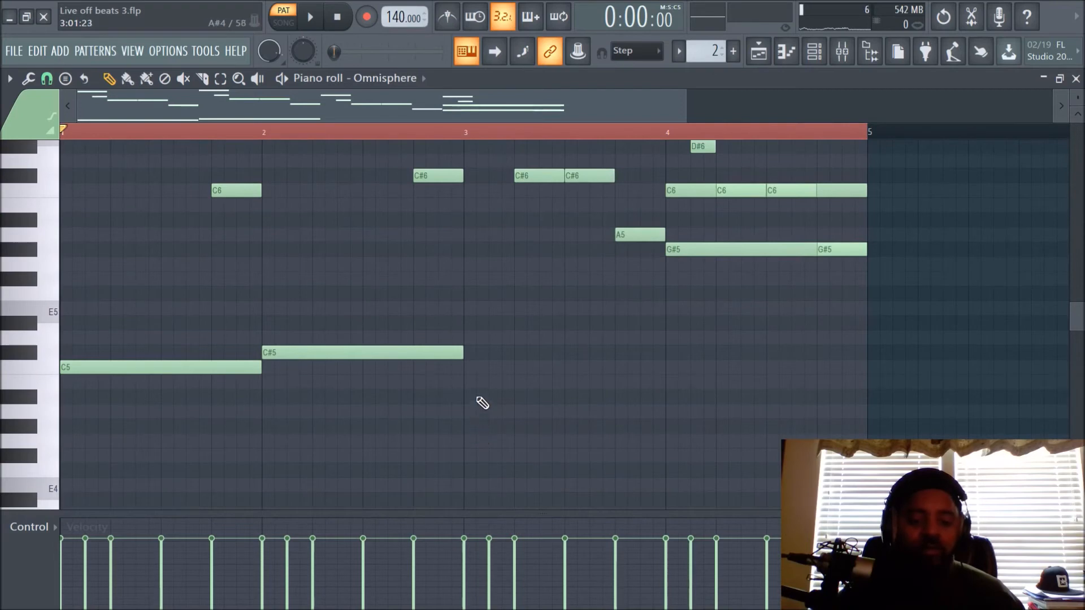
click(473, 415)
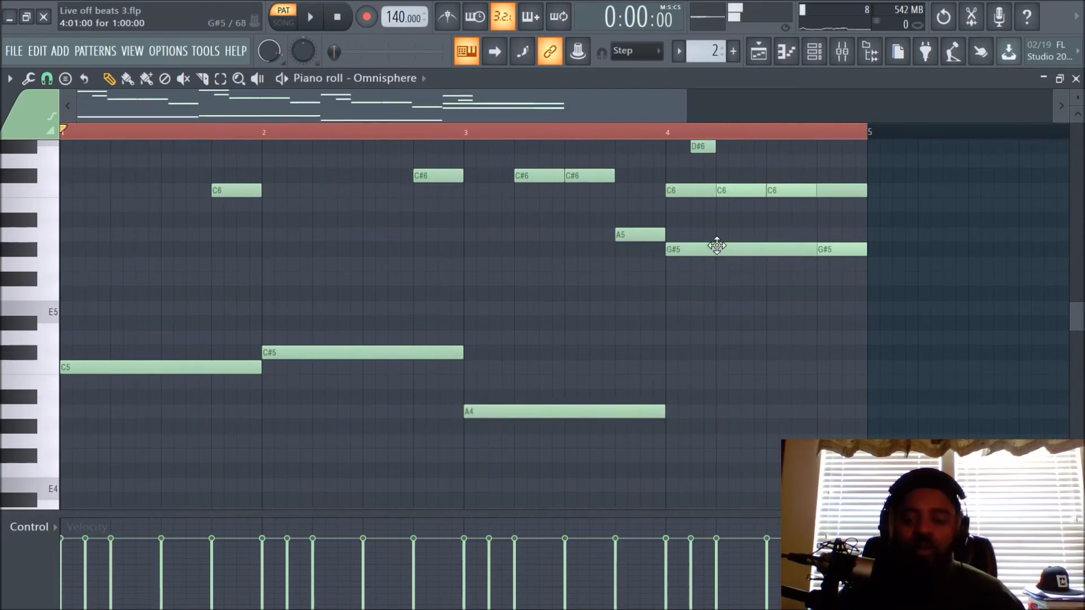
click(672, 440)
drag(717, 443, 718, 426)
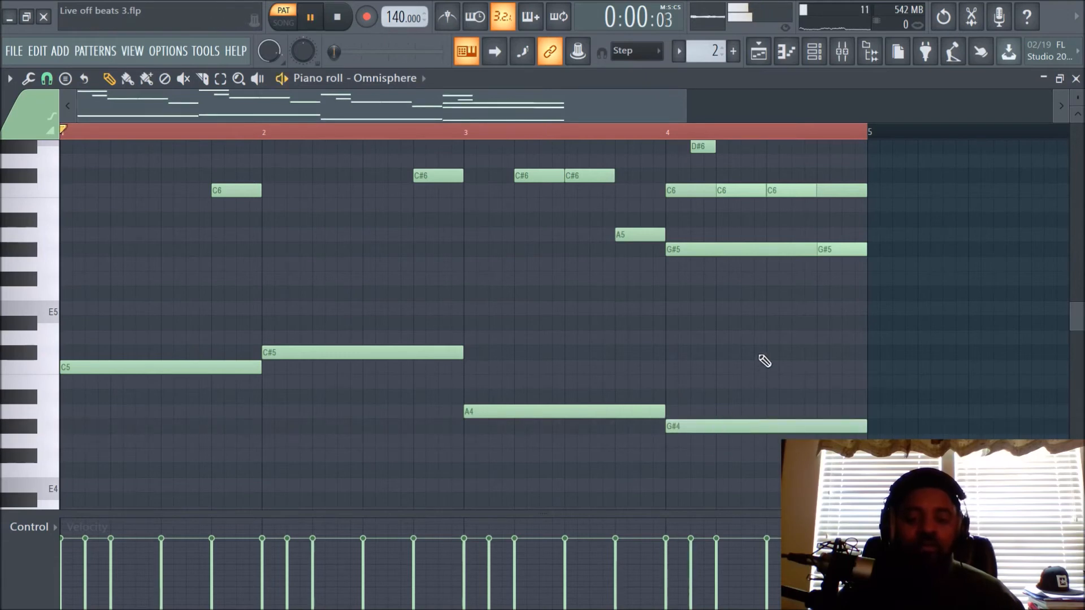
- Play back the four-bar melody together with its bass notes
scroll(763, 362, up, 3)
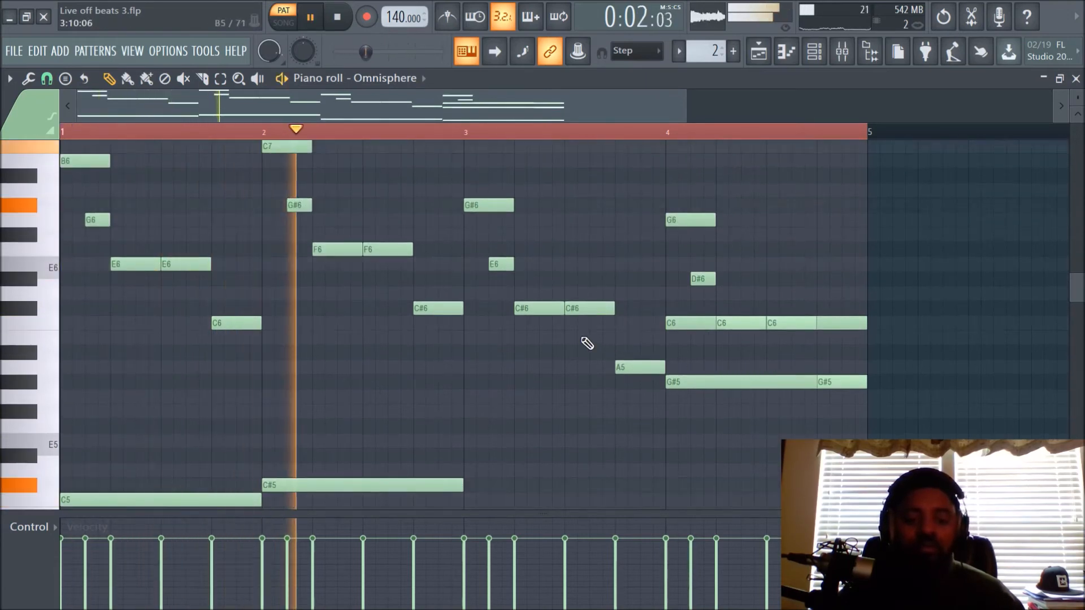
scroll(631, 284, down, 3)
scroll(632, 283, up, 2)
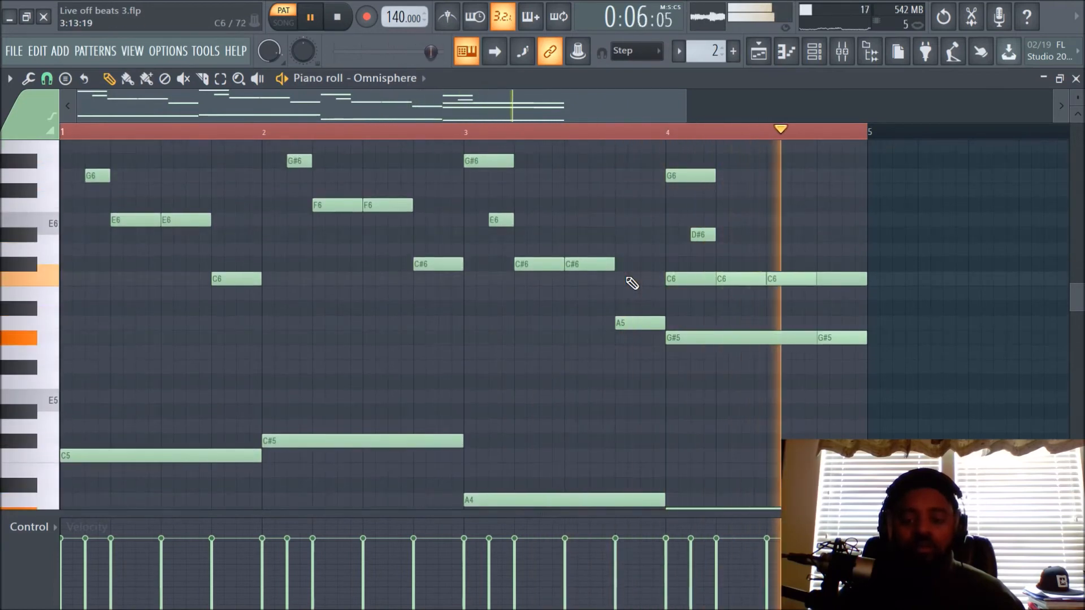
- Play back the four-bar loop while following the sustained bass notes from C5 down to G#4
scroll(632, 283, down, 3)
key(space)
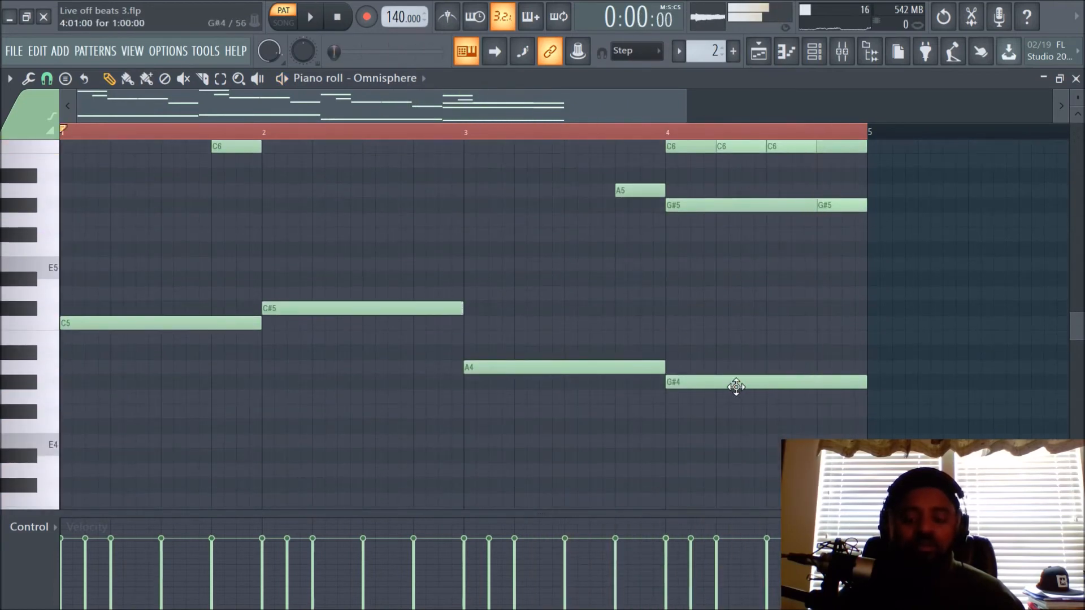
key(space)
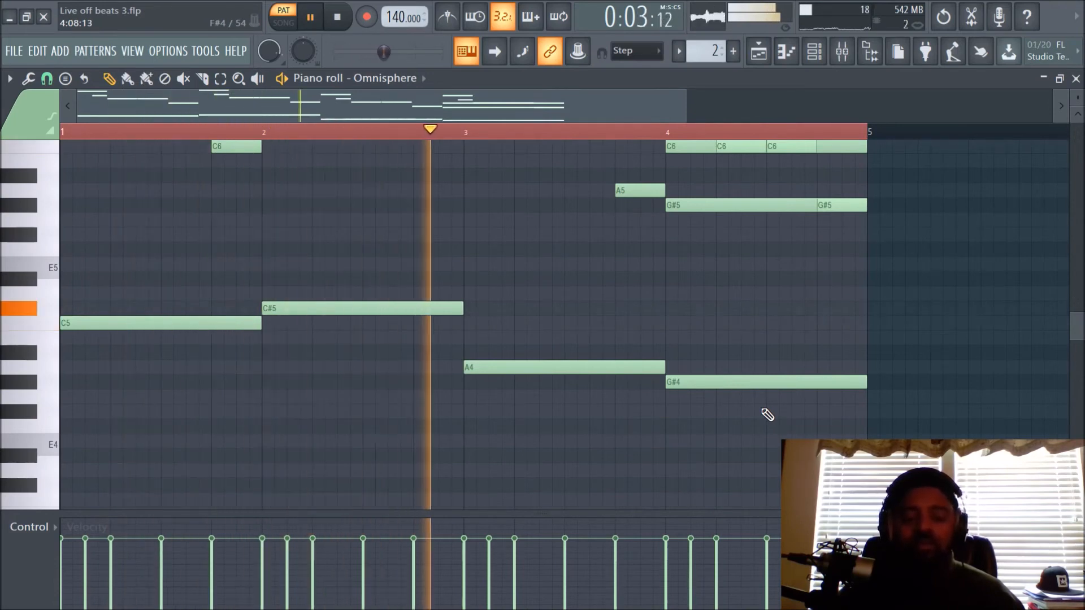
scroll(767, 414, up, 1)
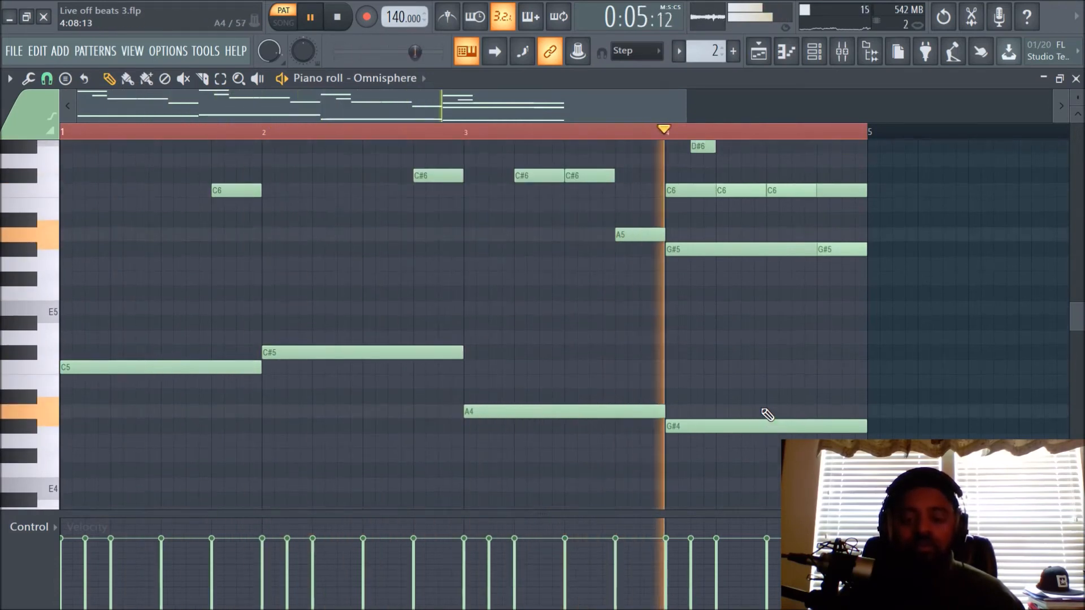
key(space)
- Add a D#4 bass note on beat 3 of bar 4, trimmed to end with the bar
scroll(771, 417, down, 2)
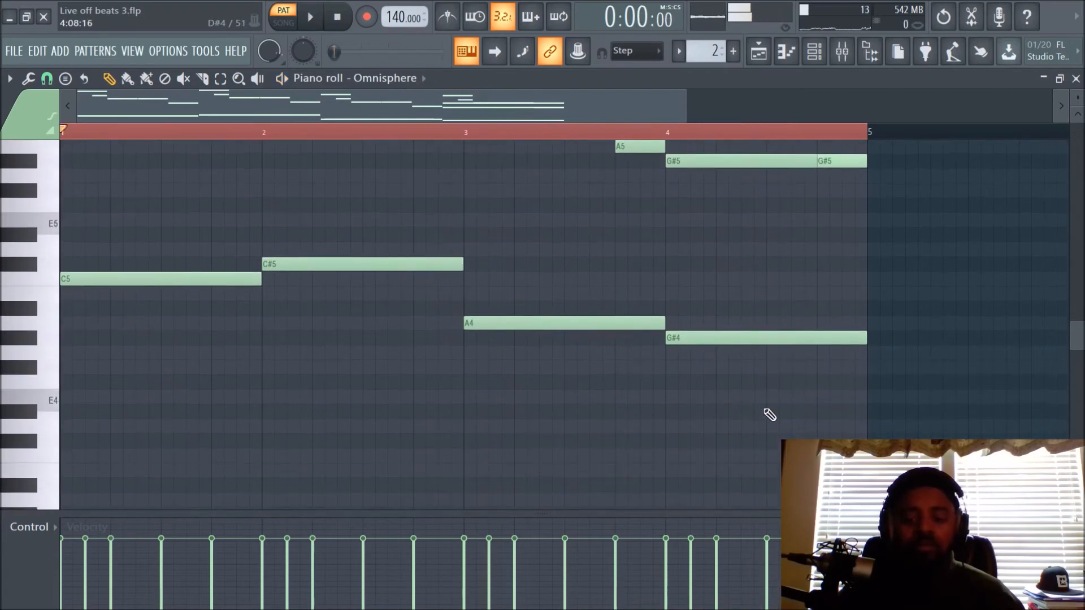
click(773, 398)
mouse_move(799, 401)
mouse_down()
mouse_move(799, 385)
mouse_move(798, 419)
mouse_up()
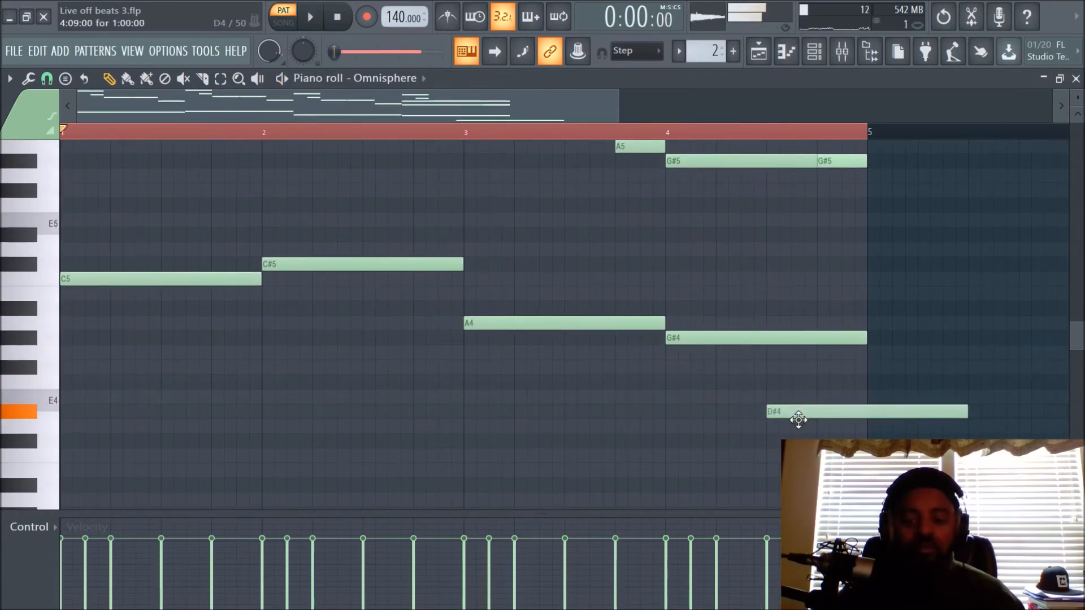
key(space)
drag(968, 412, 866, 433)
- Listen to the loop with the new low D#4 in bar 4, then stop playback
scroll(799, 386, up, 1)
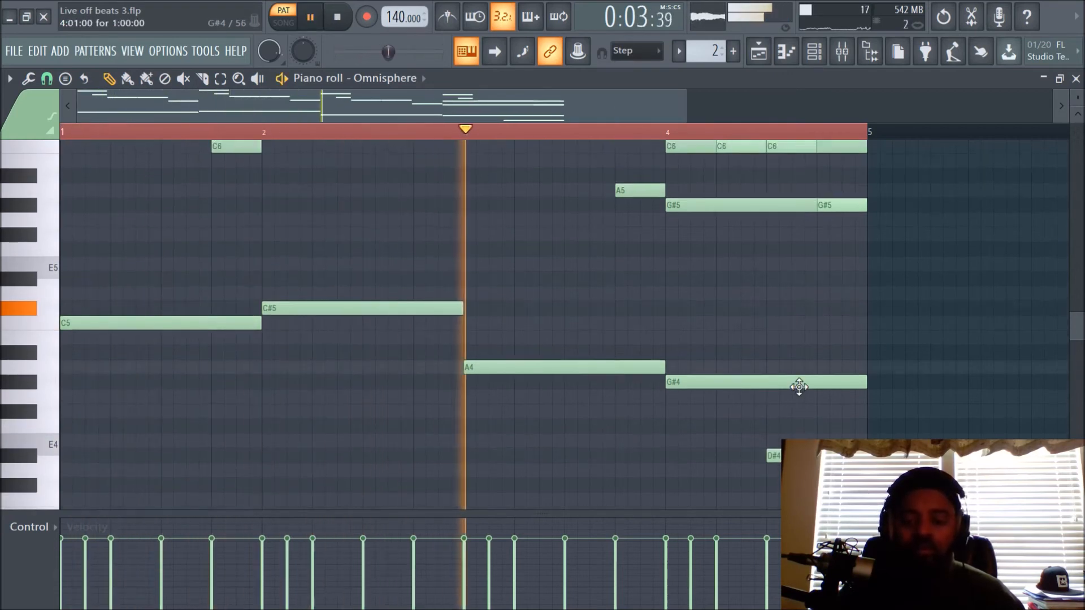
scroll(799, 387, up, 2)
scroll(802, 390, down, 1)
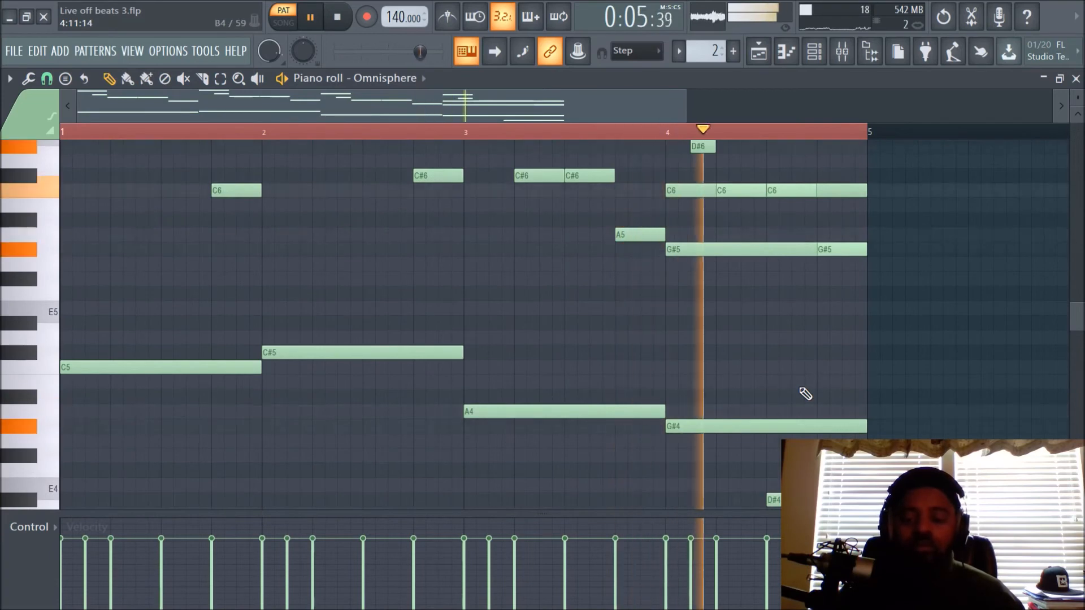
key(space)
- Duplicate the sustained bass notes of all four bars, including the D#4, one octave lower
scroll(388, 381, down, 1)
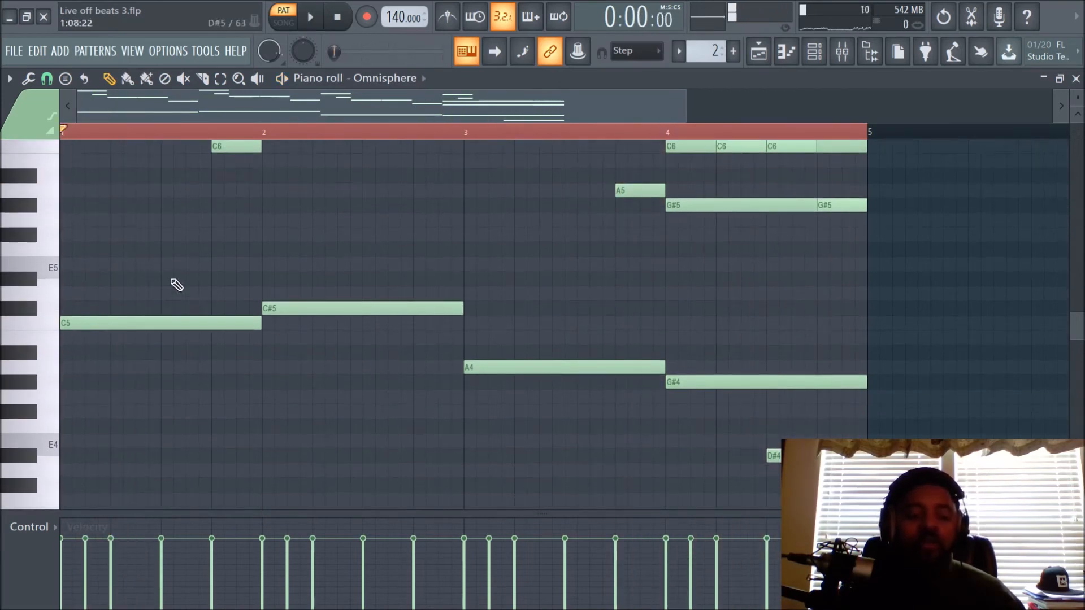
scroll(170, 306, up, 2)
drag(176, 331, 765, 517)
scroll(891, 279, down, 1)
scroll(582, 356, up, 7)
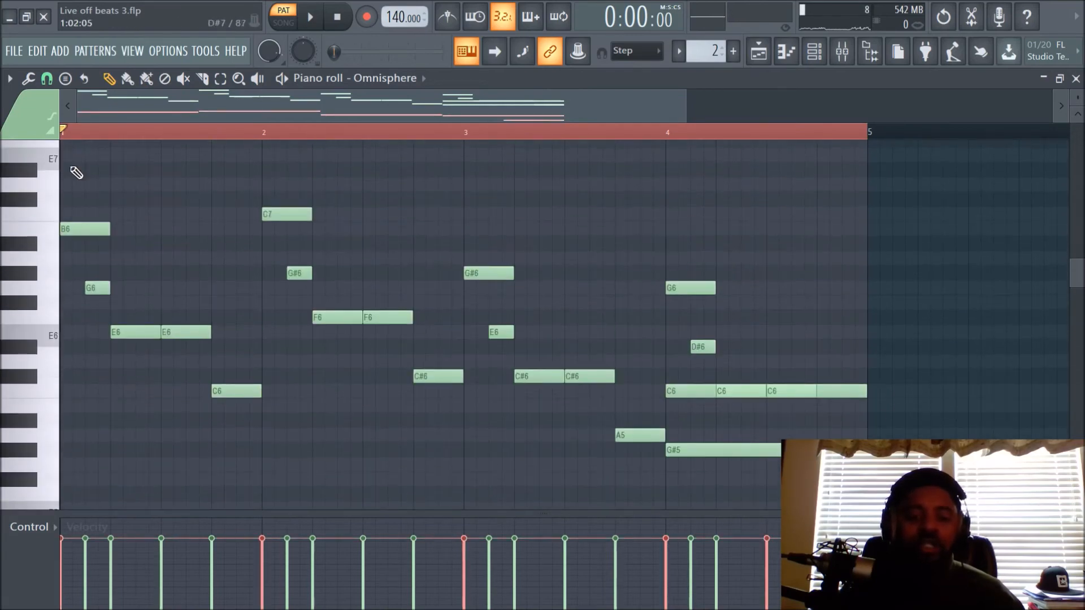
scroll(654, 388, down, 1)
scroll(652, 381, up, 4)
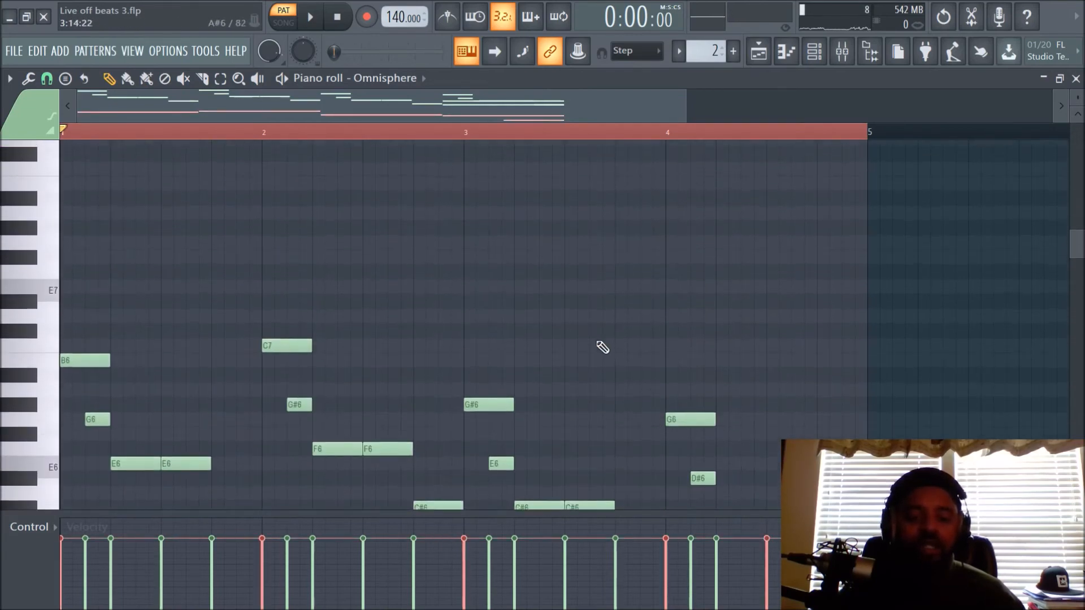
scroll(452, 295, down, 8)
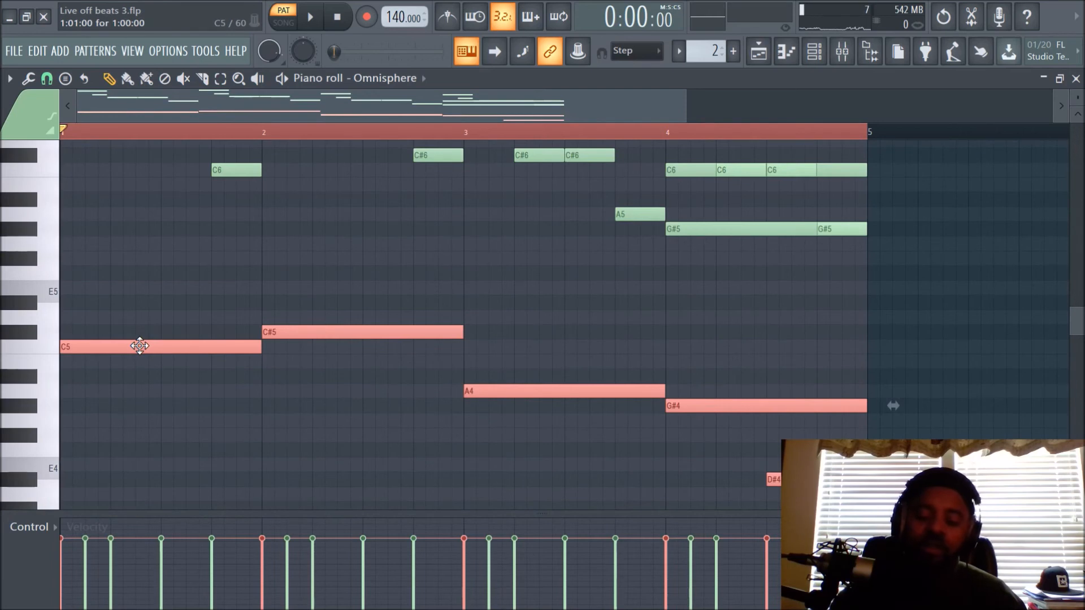
key(ctrl+Down)
scroll(507, 408, down, 4)
scroll(509, 413, up, 3)
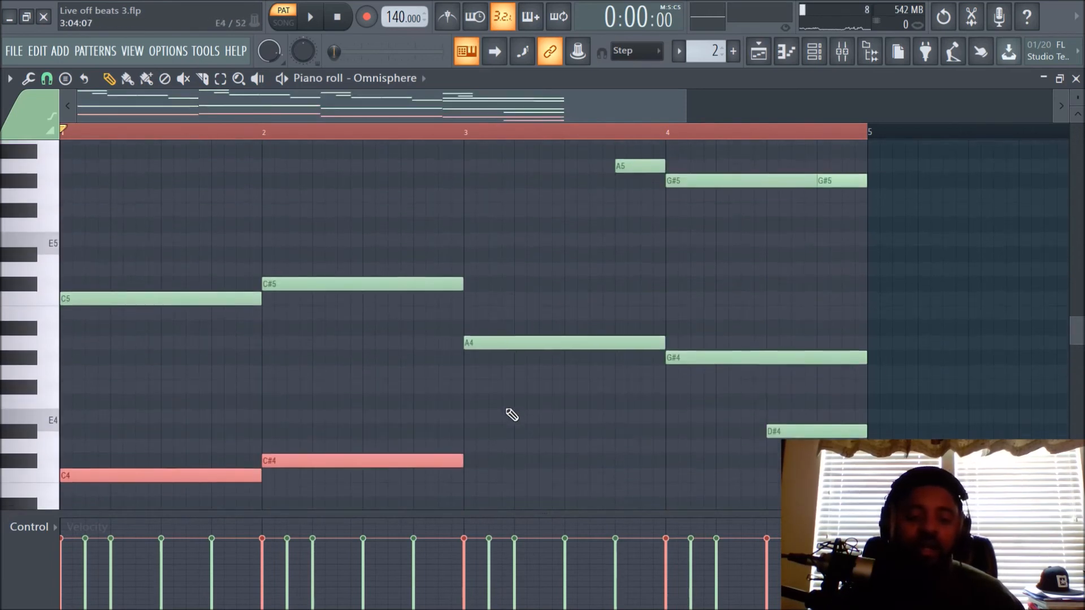
scroll(511, 416, up, 2)
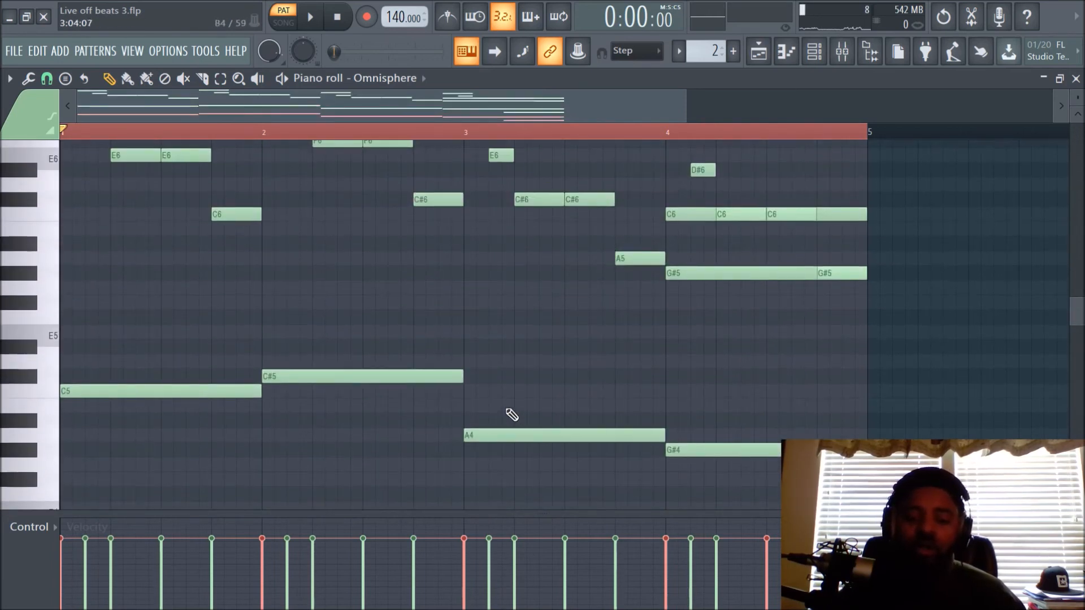
- Audition the loop with the doubled bass and examine the range above the melody for a high counter-melody
key(space)
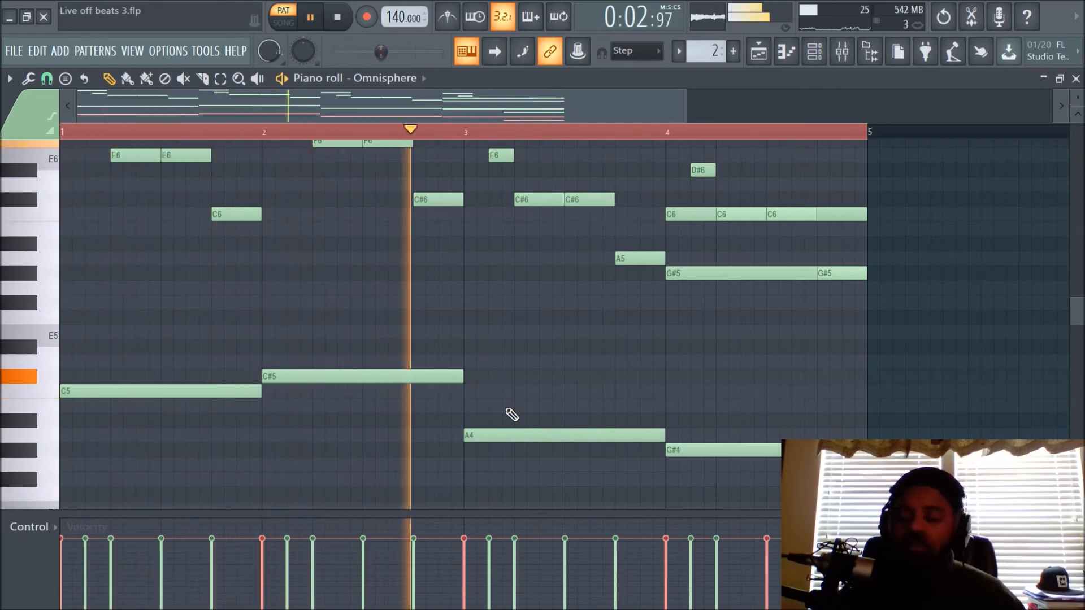
scroll(512, 415, up, 3)
scroll(511, 415, up, 1)
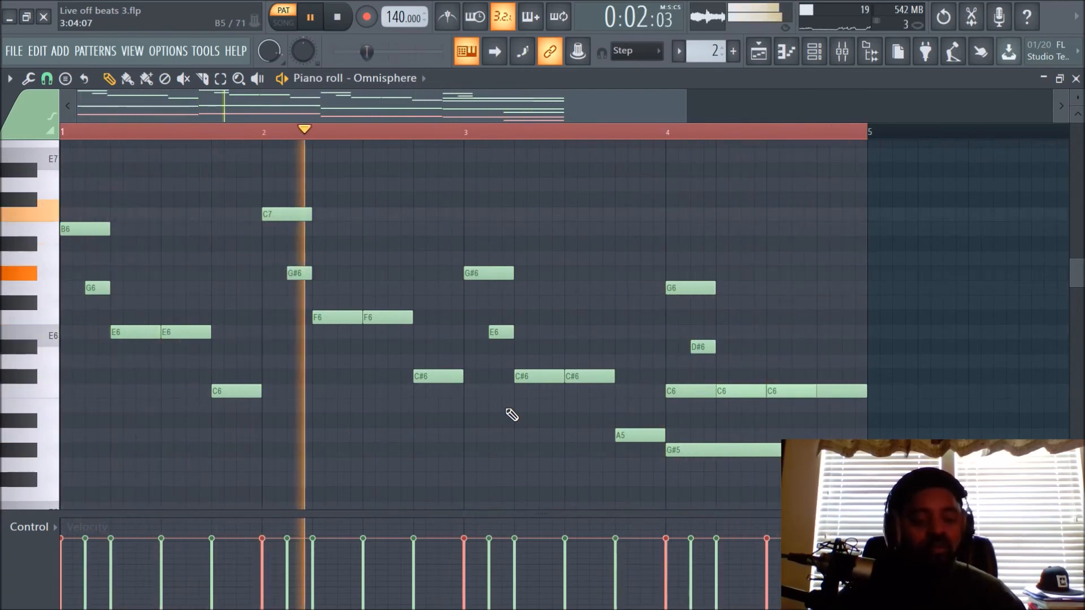
scroll(512, 415, up, 4)
key(space)
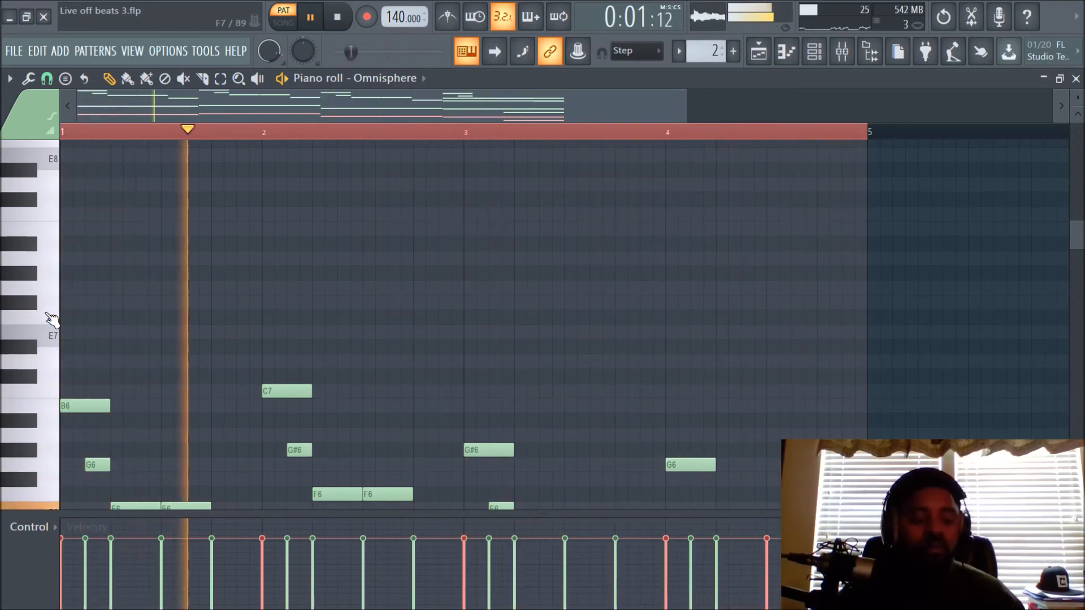
key(space)
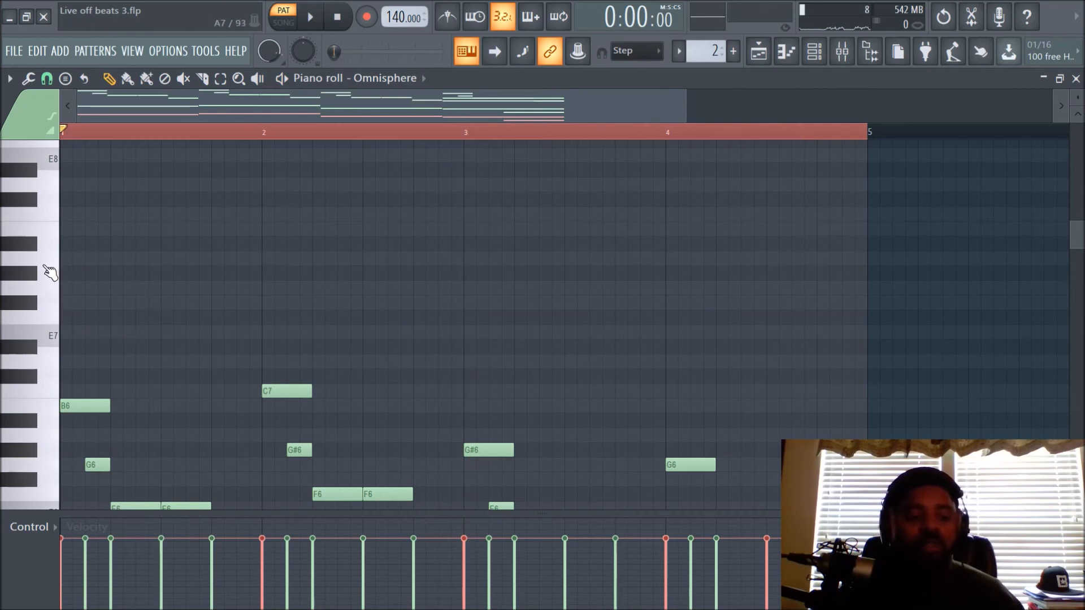
key(space)
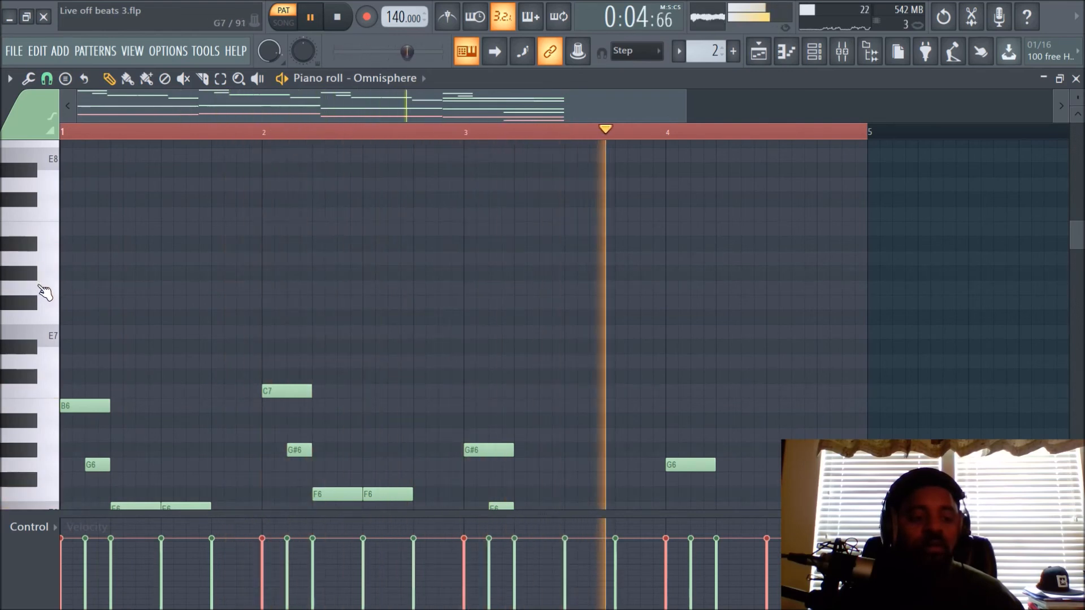
key(space)
- Add one-beat G7 notes on beats 1 and 4 of bar 1 and audition them
click(68, 289)
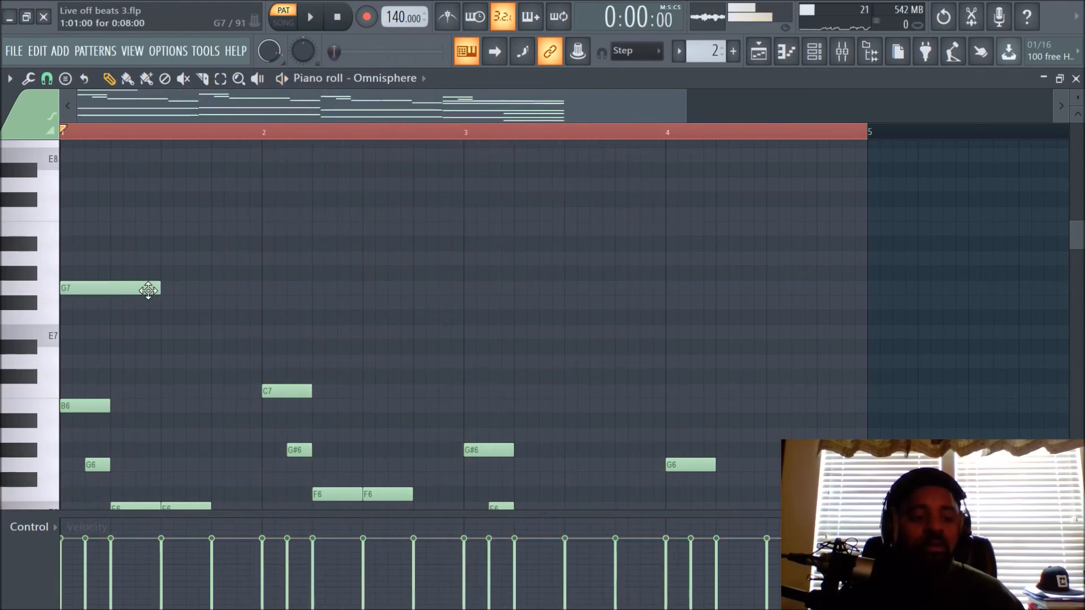
key(space)
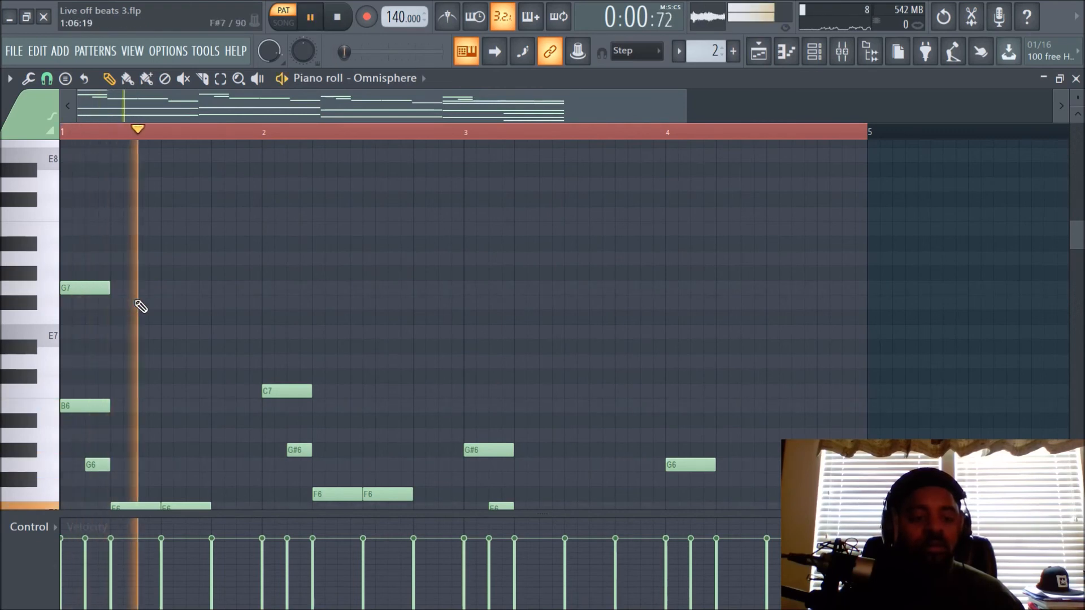
key(space)
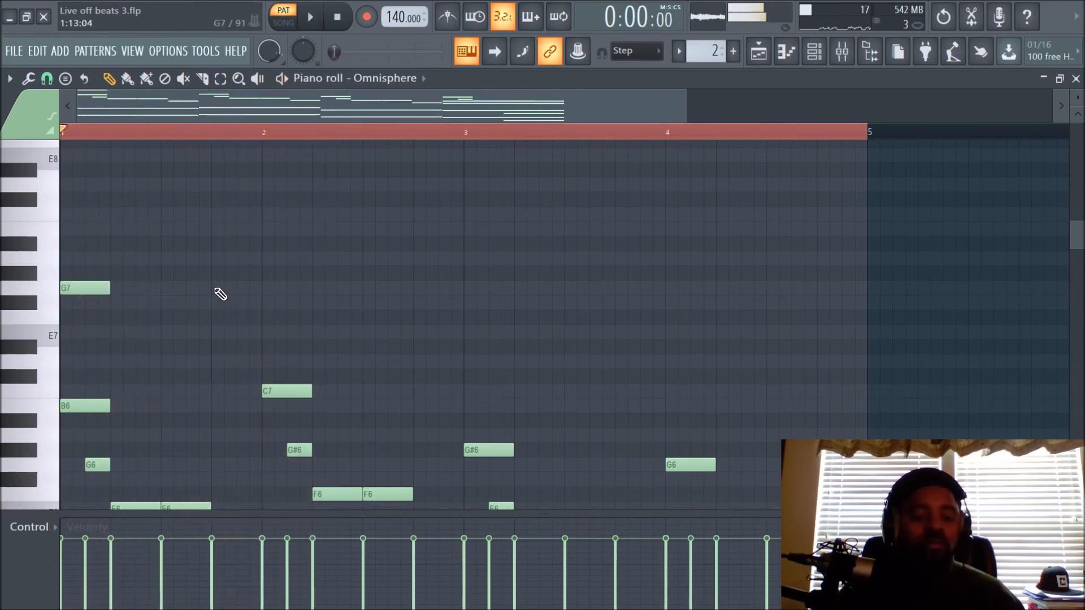
click(217, 288)
key(space)
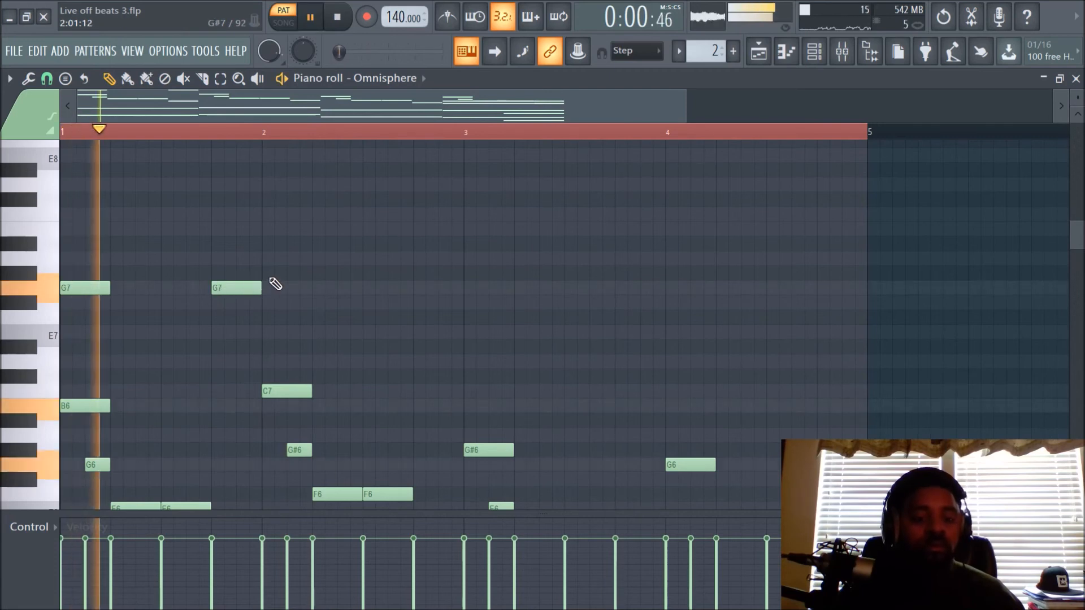
key(space)
- Add a one-beat G#7 on beat 1 of bar 2 and audition it
click(266, 274)
key(space)
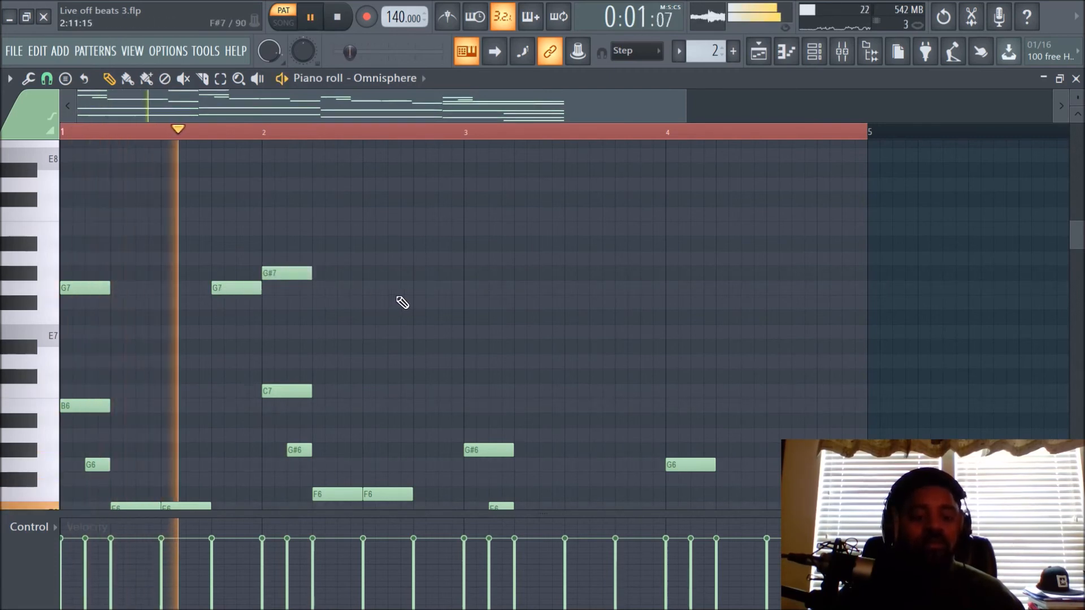
key(space)
- Try a one-beat G7 on beat 4 of bar 2, delete it and listen to the loop without it
click(419, 288)
key(space)
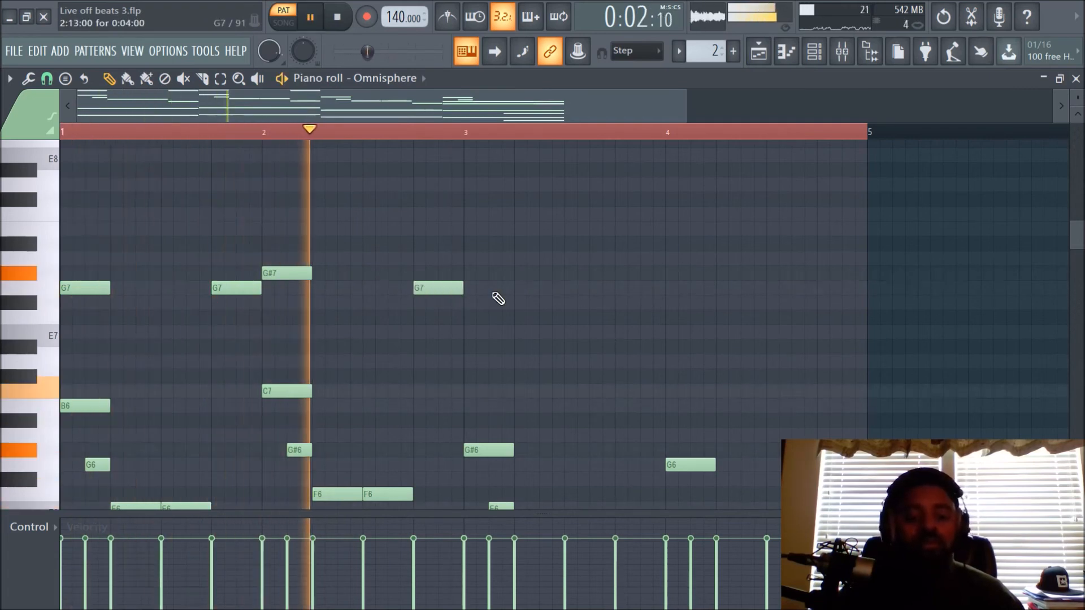
key(space)
right_click(443, 289)
key(space)
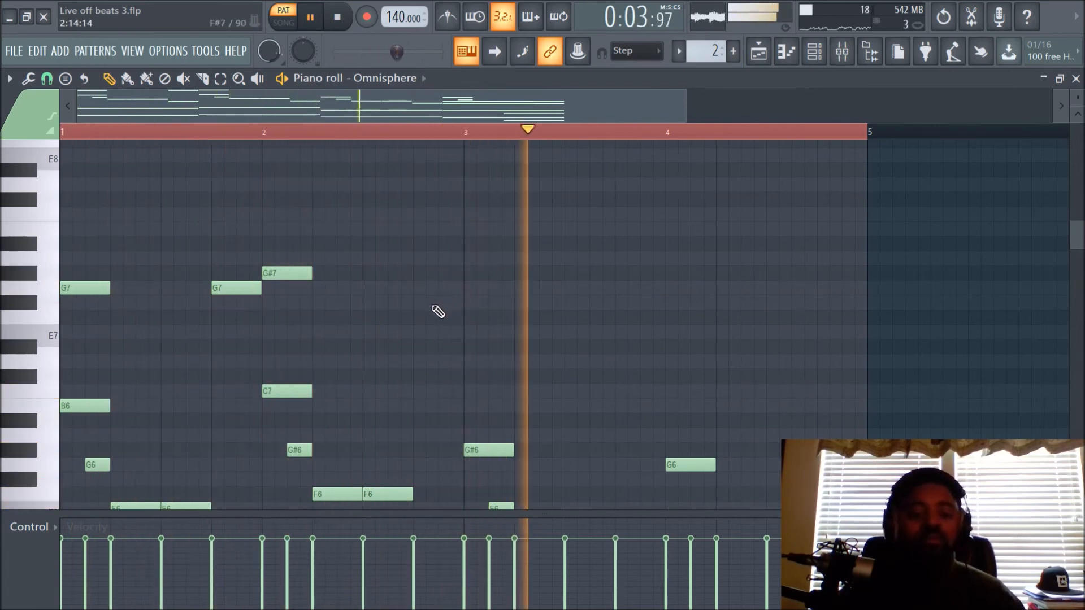
key(space)
- Add a one-beat G#7 on beat 4 of bar 2 and a one-beat G7 on beat 1 of bar 3, and audition them
click(414, 290)
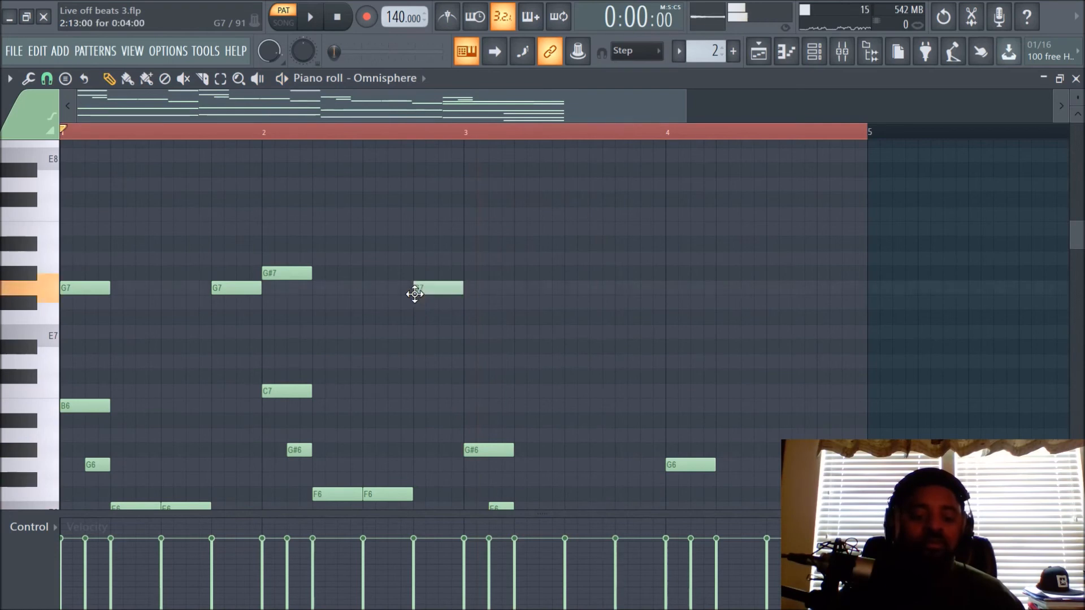
drag(423, 292, 425, 276)
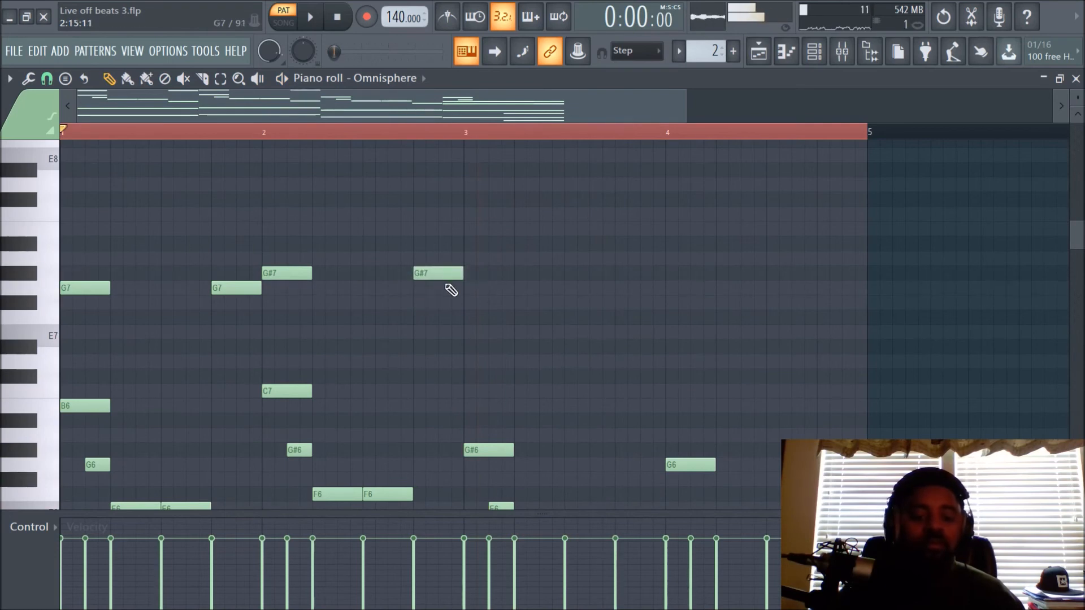
click(464, 289)
key(space)
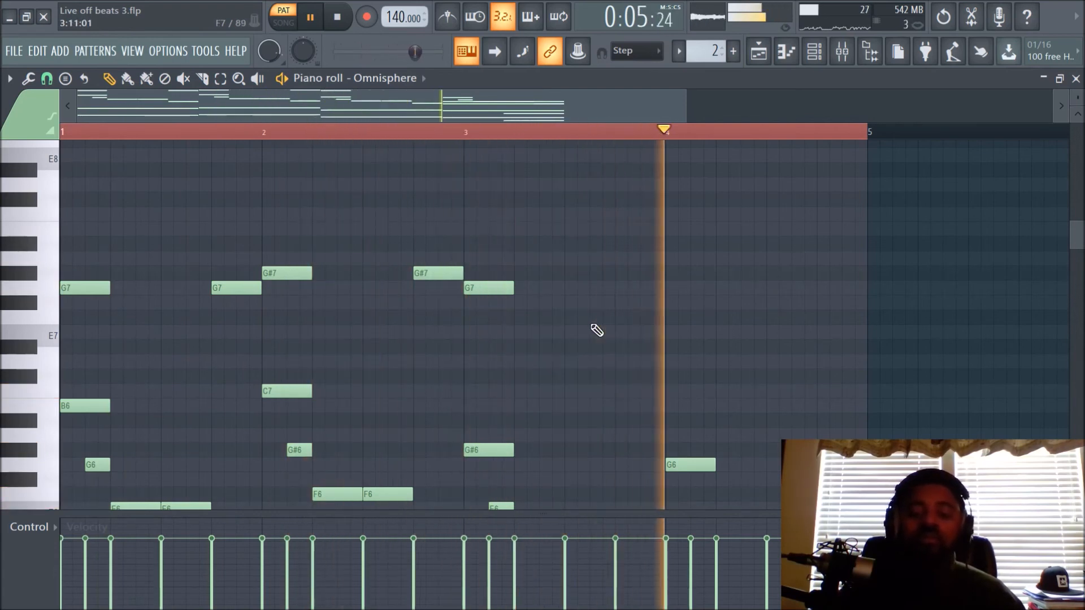
key(space)
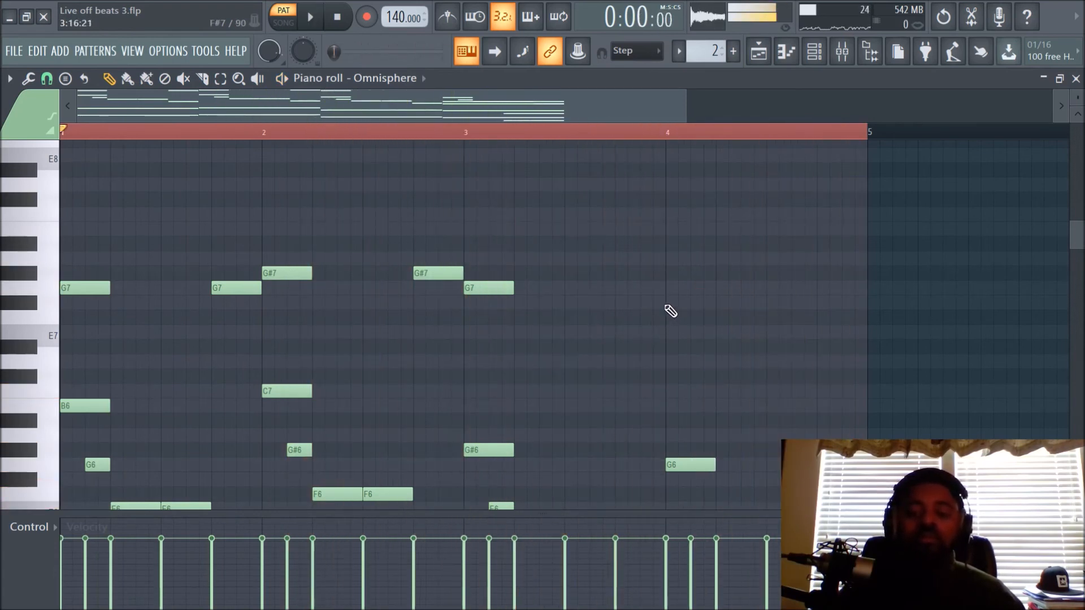
- Add one-beat high notes in bar 4: G#7 on beat 1, G7 on beat 2 and D#7 on beat 4
click(671, 304)
drag(683, 301, 683, 275)
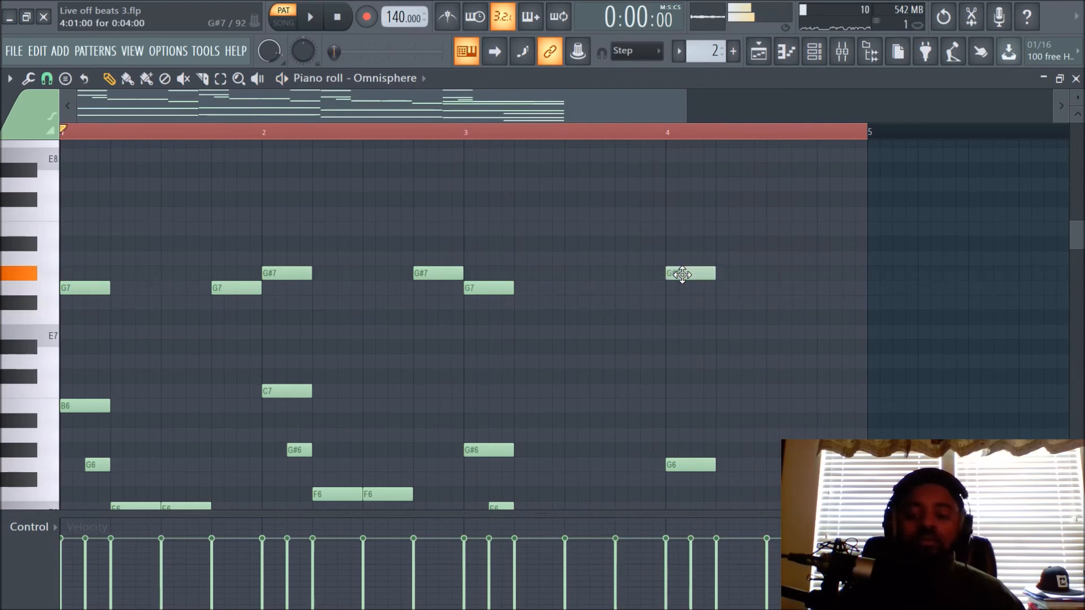
click(721, 289)
click(830, 335)
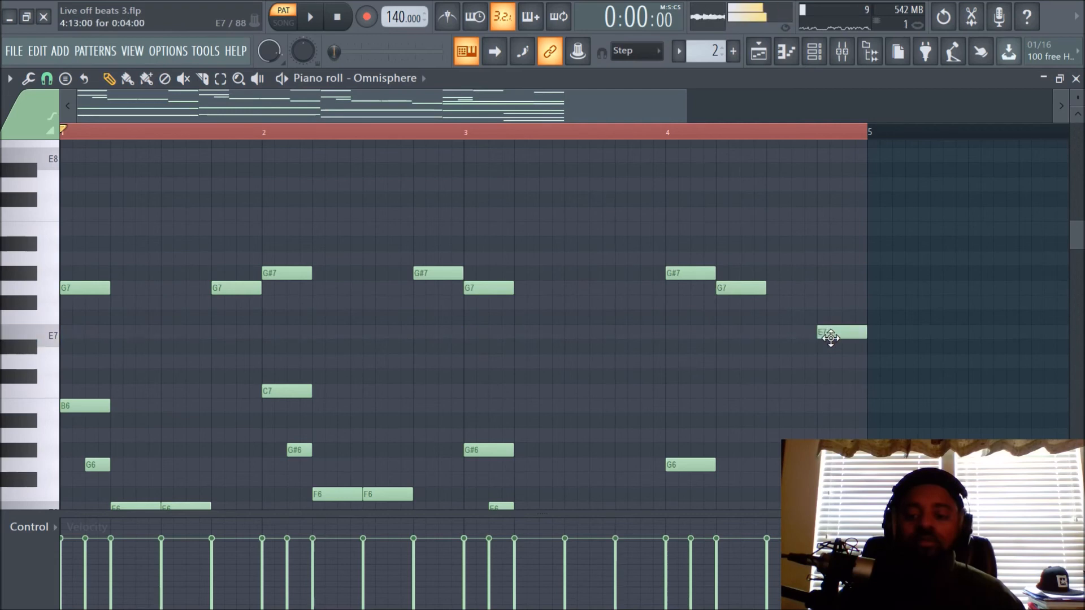
drag(834, 337, 835, 353)
- Play back the full loop and shorten the G7 on beat 2 of bar 4 to half a beat
scroll(848, 379, down, 5)
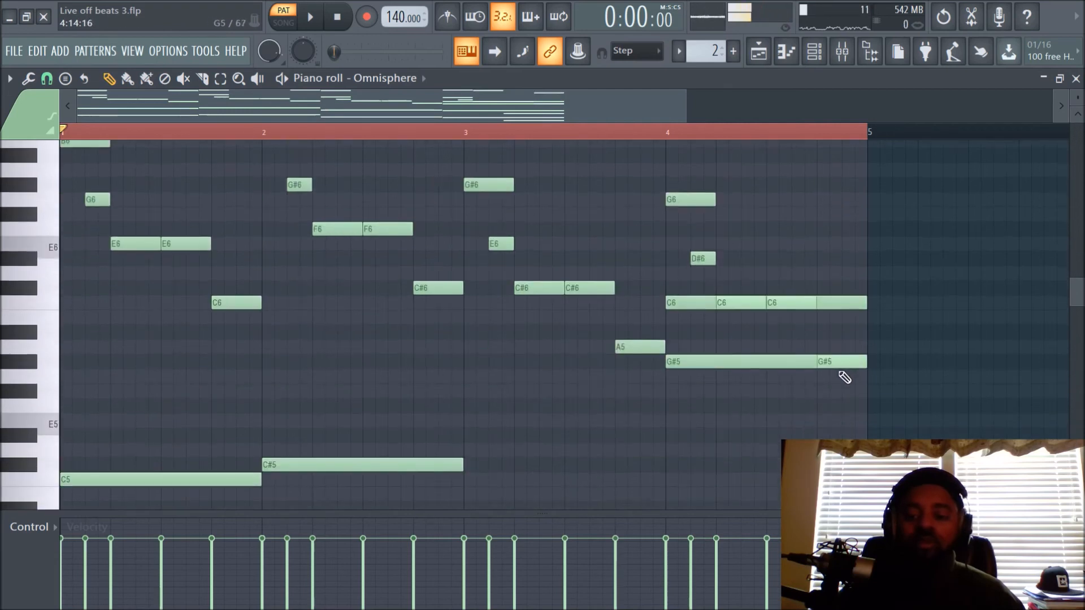
key(space)
scroll(845, 379, down, 4)
scroll(844, 379, up, 8)
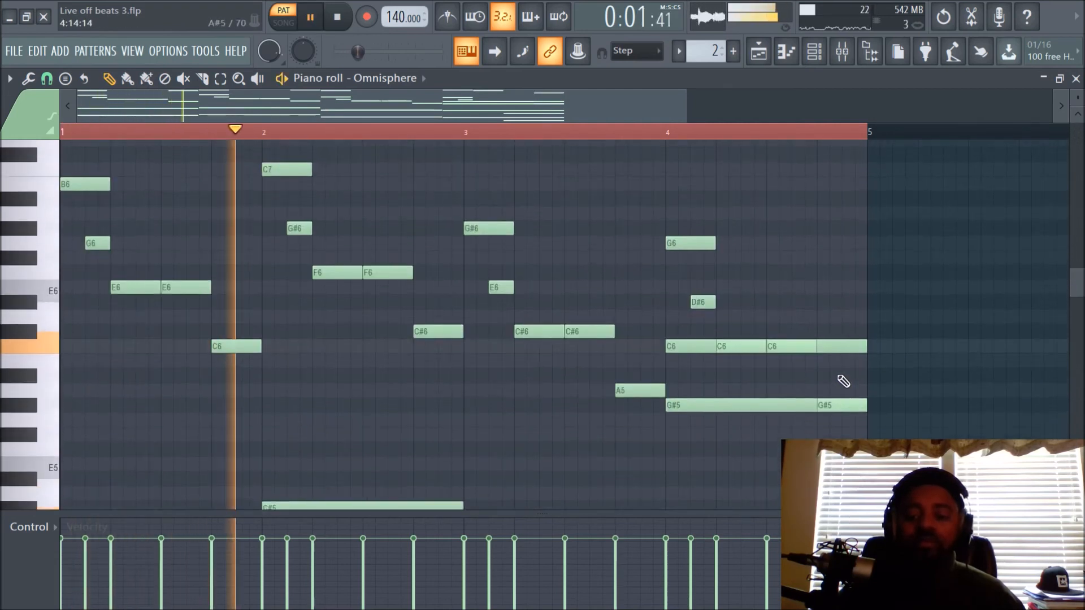
scroll(844, 381, down, 1)
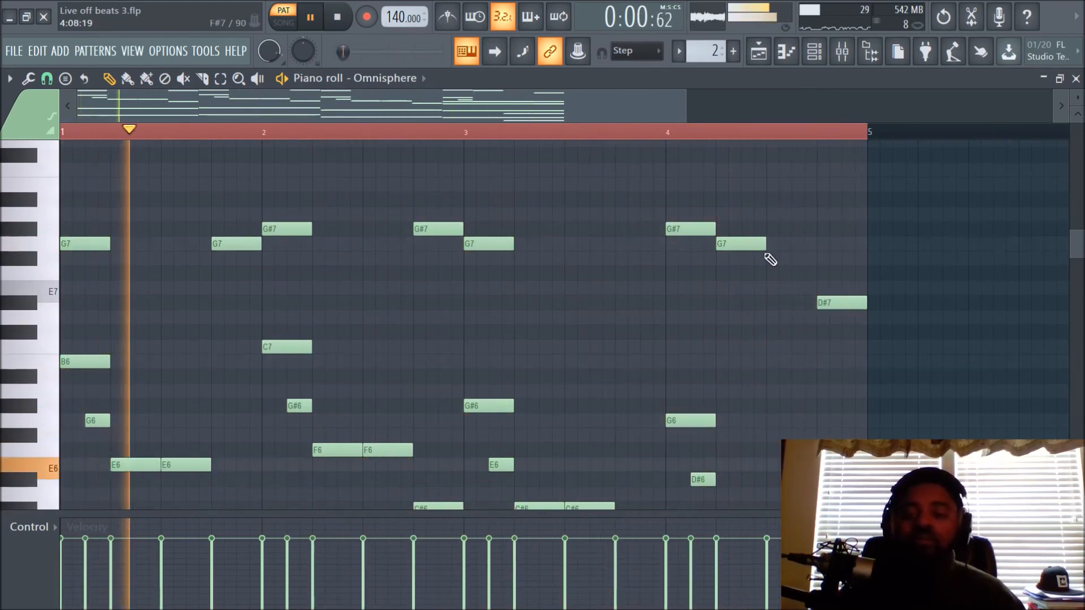
drag(766, 249, 739, 250)
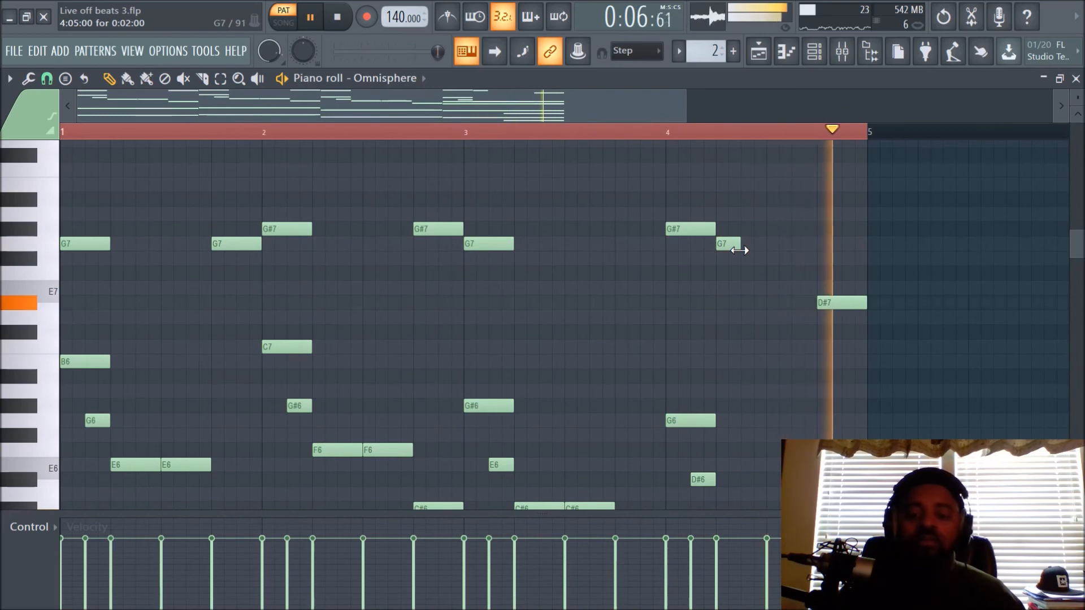
- Move the one-beat G#7 to beat 4 of bar 3 and the half-beat G7 to beat 1 of bar 4, and audition the change
drag(691, 231, 645, 233)
drag(726, 244, 679, 247)
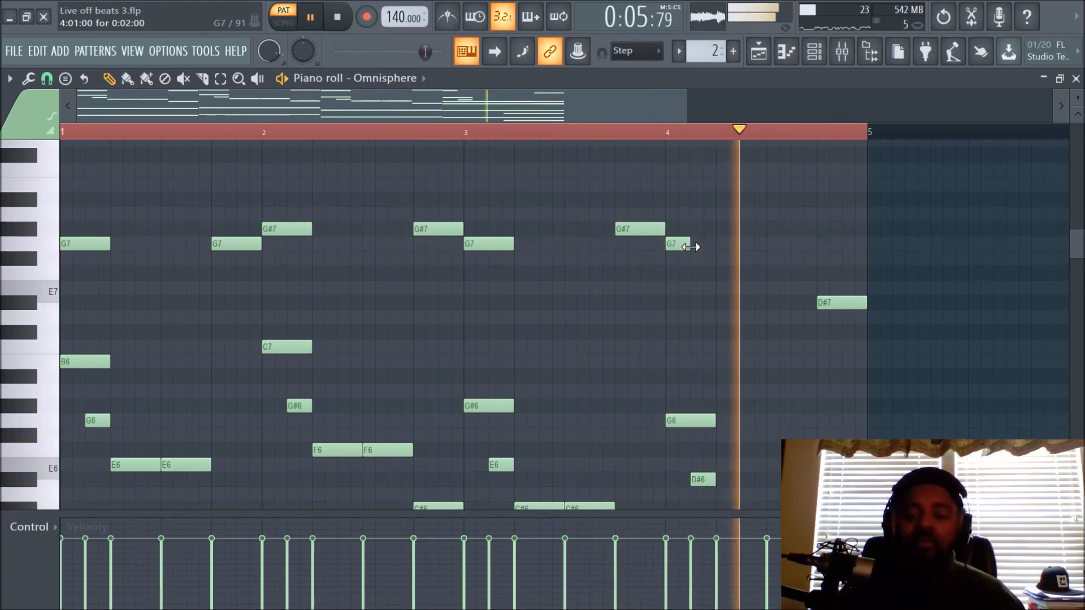
key(space)
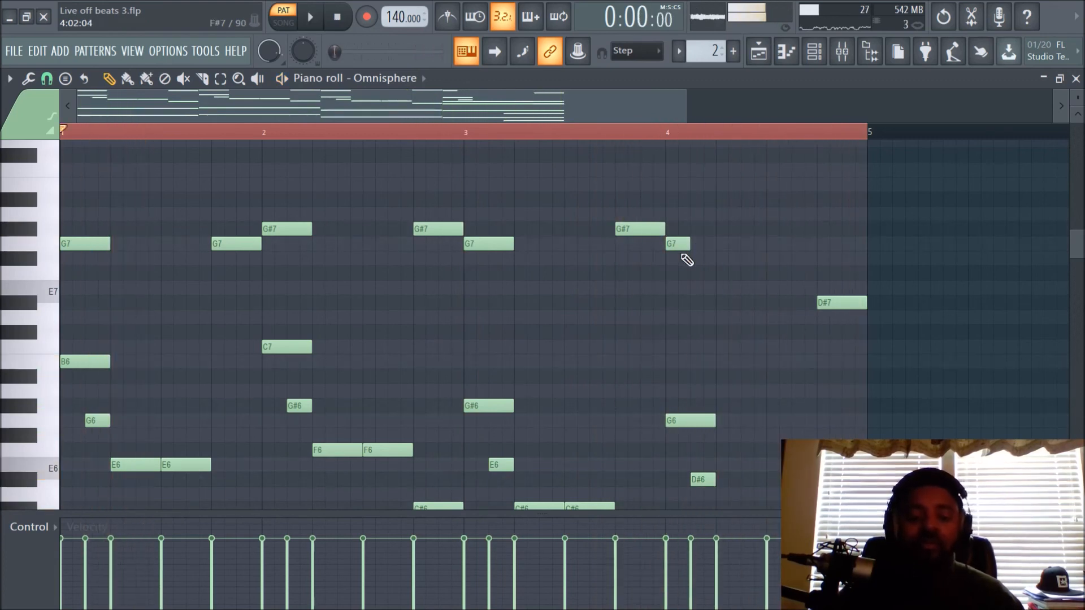
- Examine how the high counter-melody, the arpeggiated melody and the octave-doubled bass notes line up across the four bars
scroll(687, 259, down, 5)
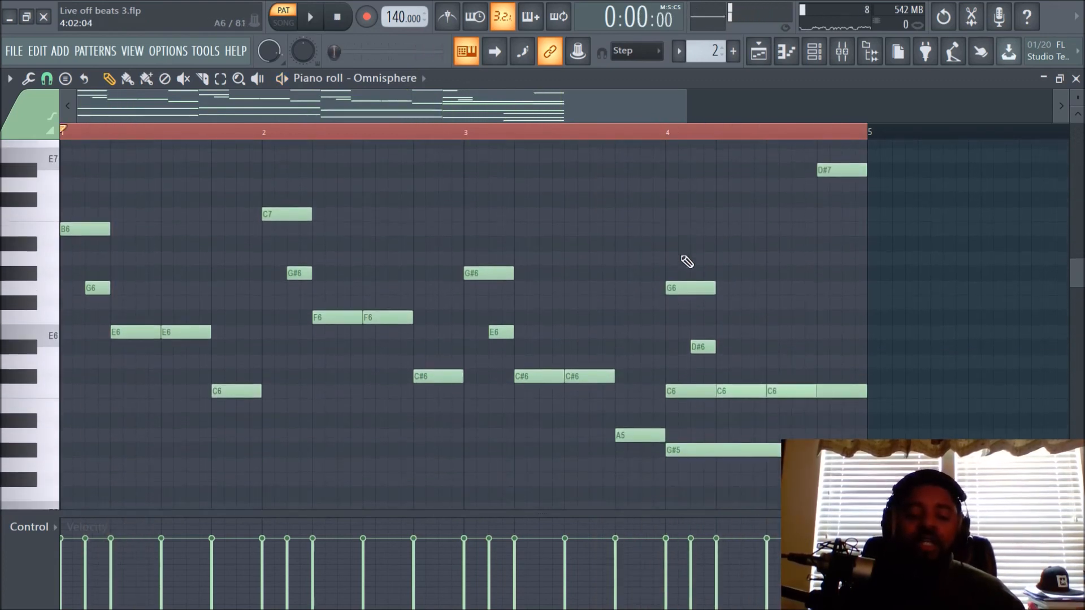
scroll(390, 339, up, 2)
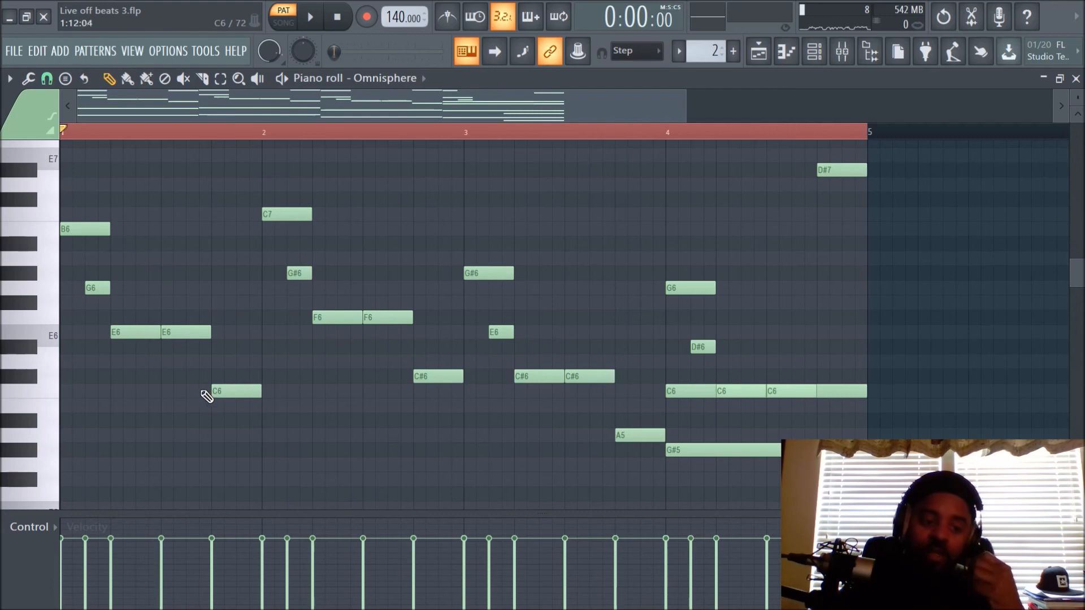
scroll(203, 391, up, 2)
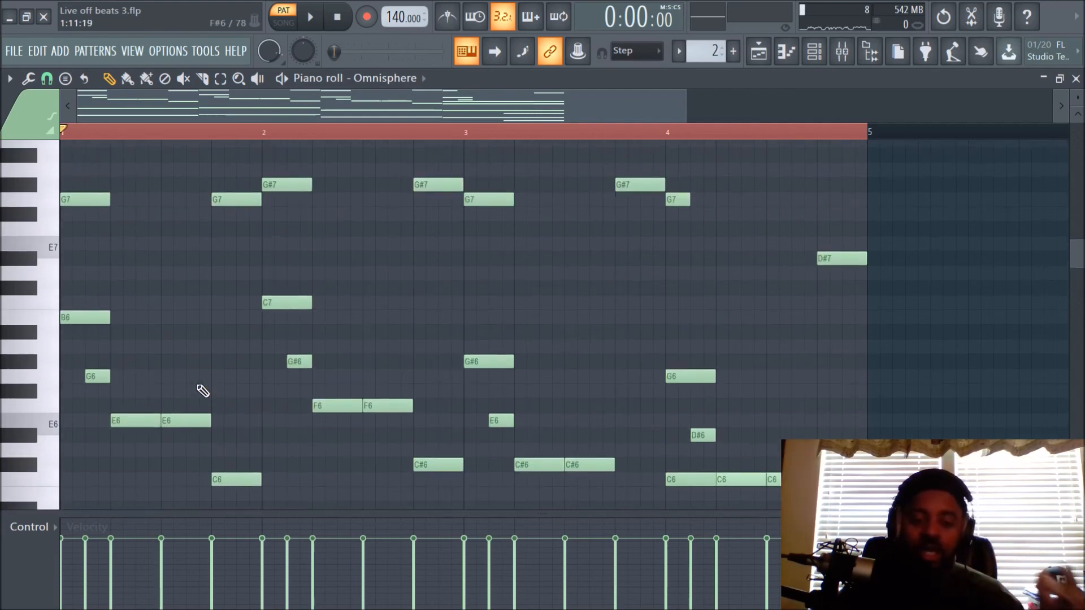
scroll(203, 390, up, 1)
scroll(202, 390, down, 2)
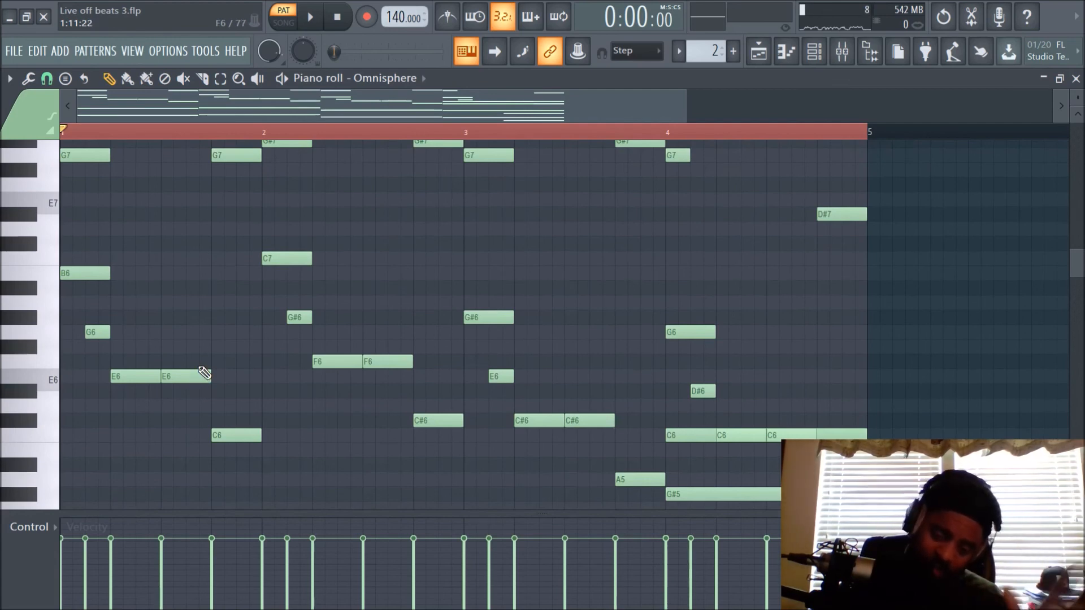
scroll(205, 370, down, 5)
scroll(205, 368, down, 3)
scroll(220, 294, up, 3)
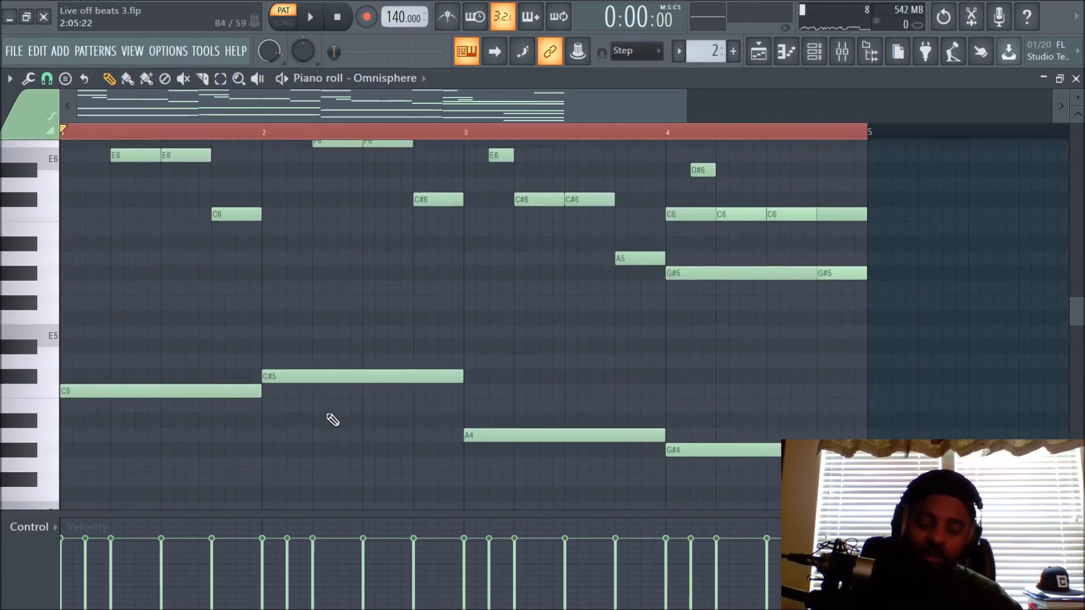
scroll(315, 408, down, 3)
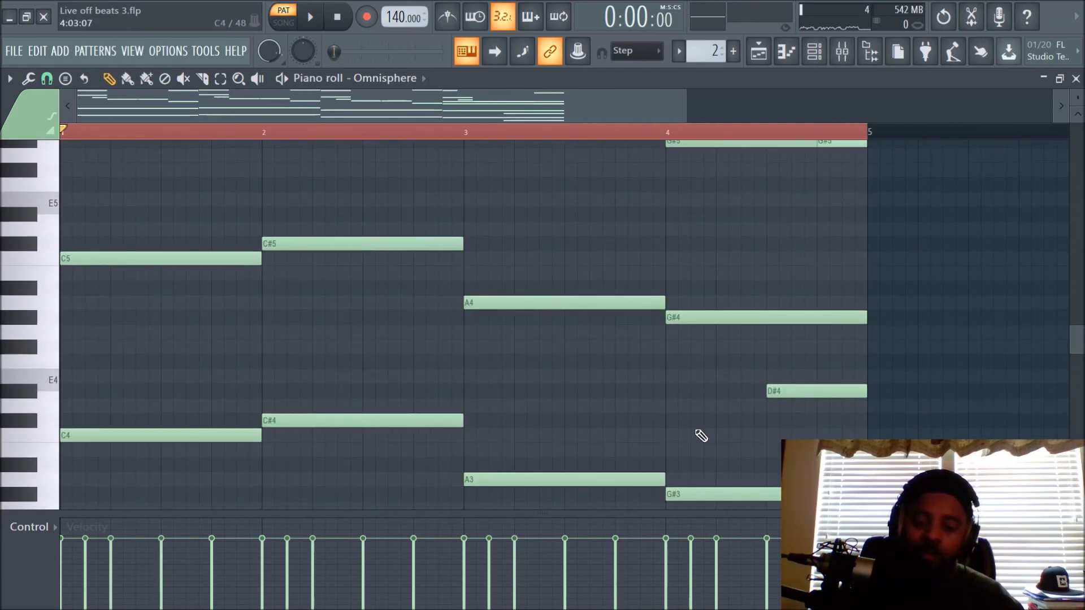
scroll(575, 405, up, 7)
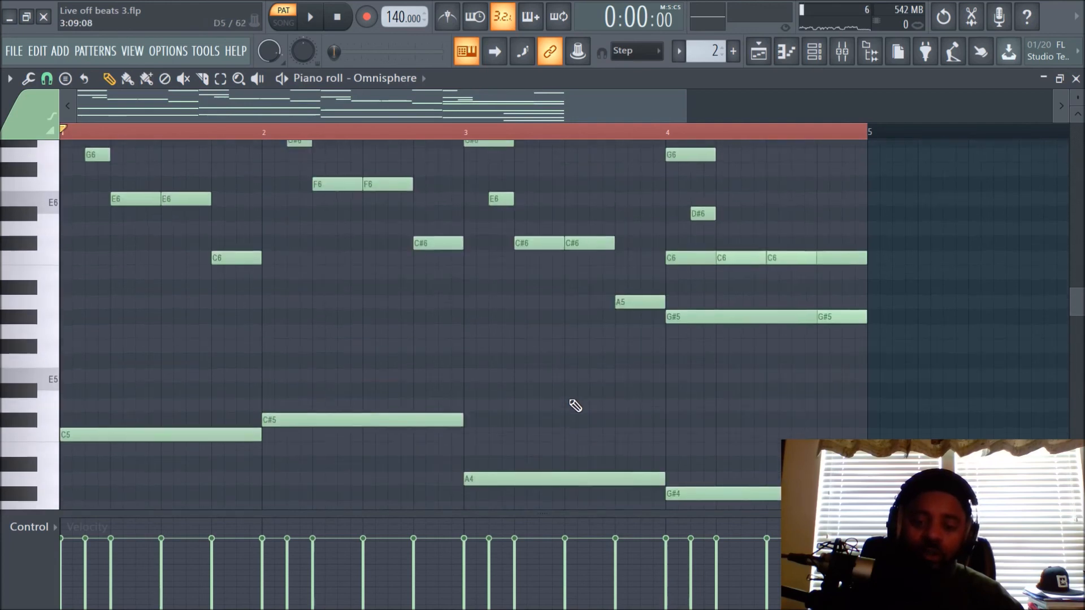
scroll(514, 387, up, 4)
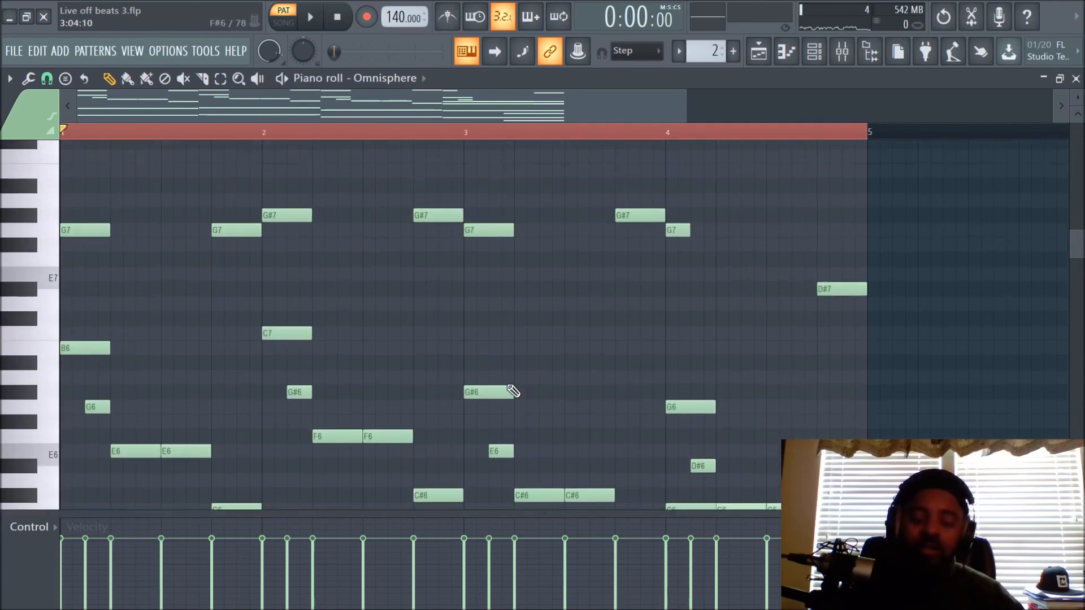
scroll(312, 354, down, 3)
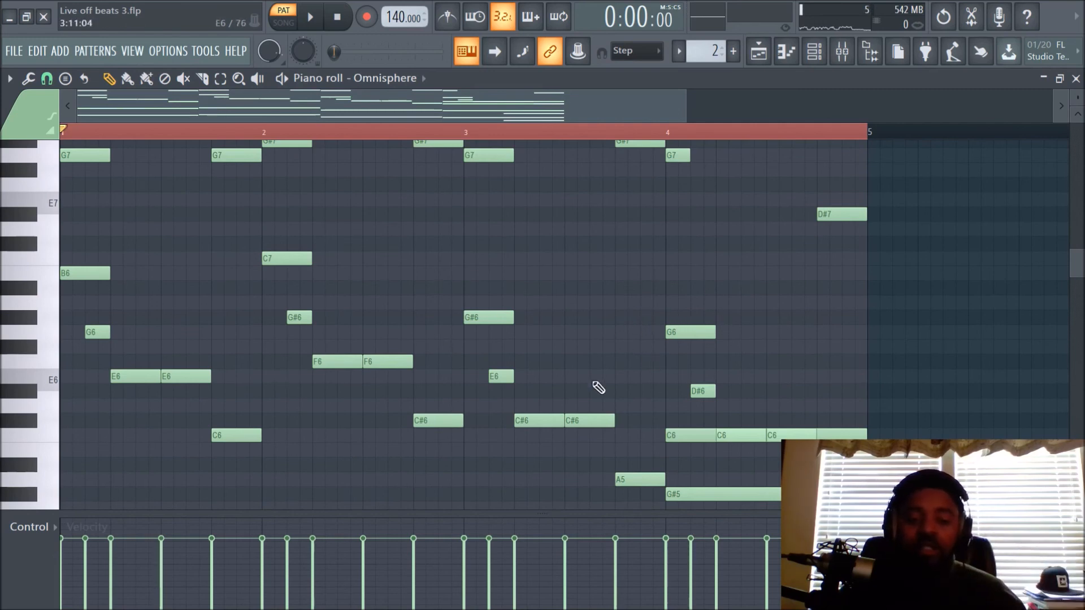
scroll(598, 388, up, 1)
scroll(682, 317, up, 2)
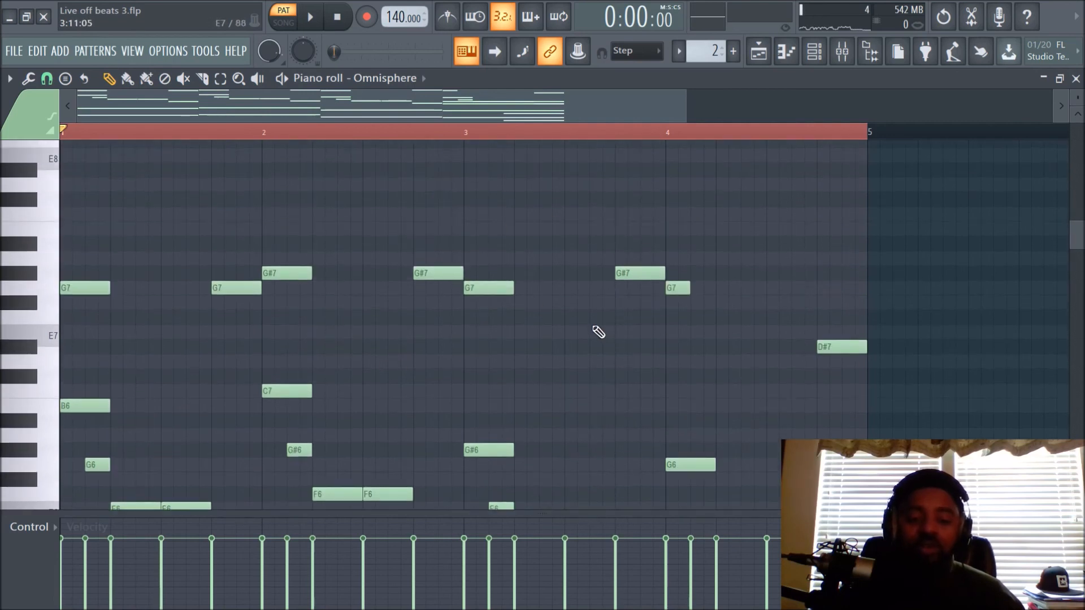
scroll(359, 284, down, 2)
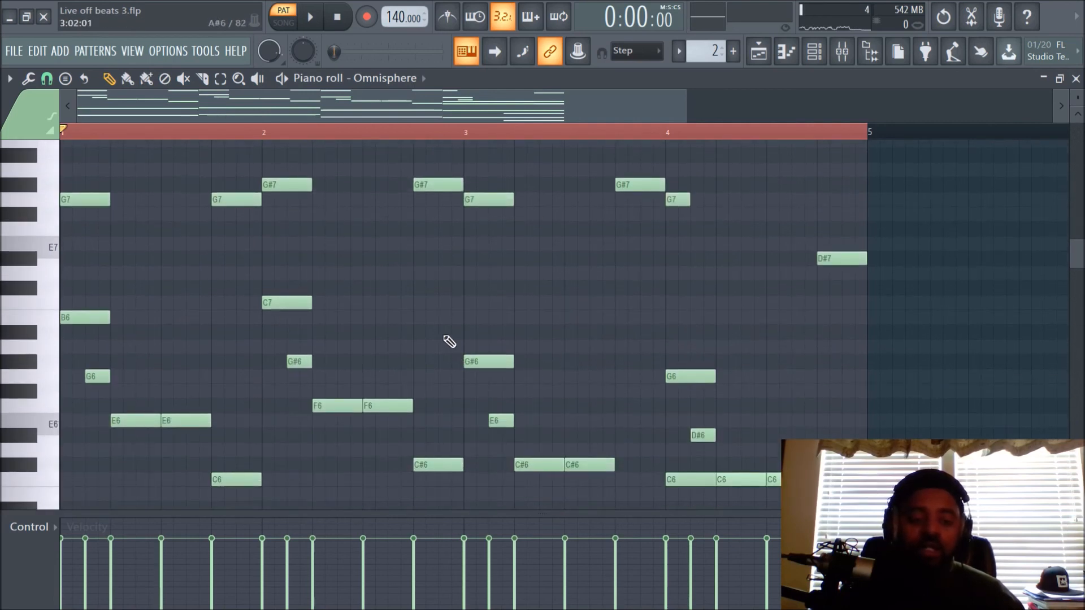
scroll(109, 346, down, 4)
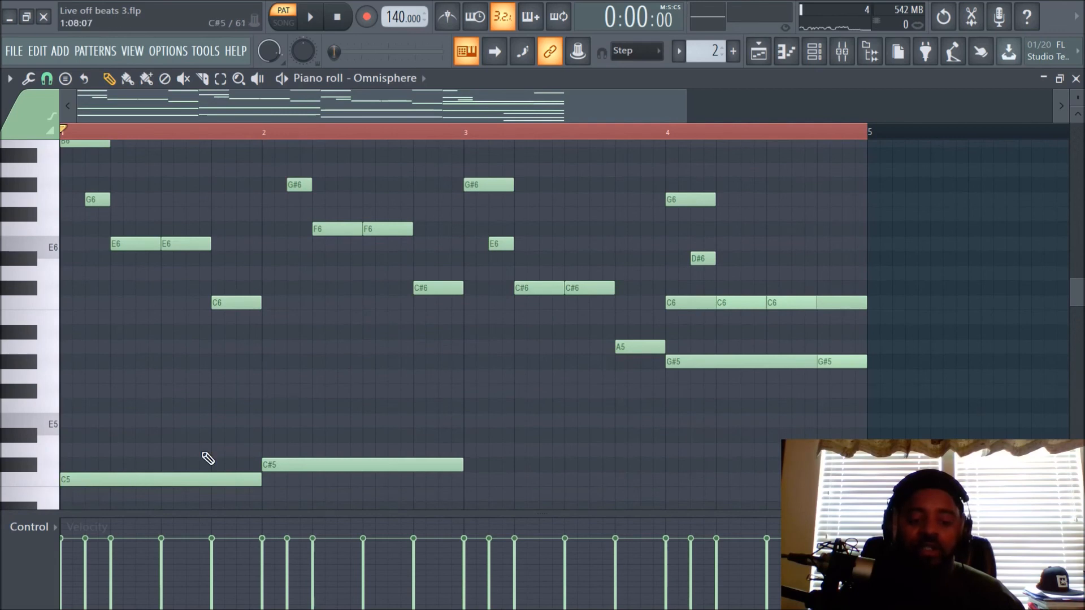
scroll(400, 398, up, 1)
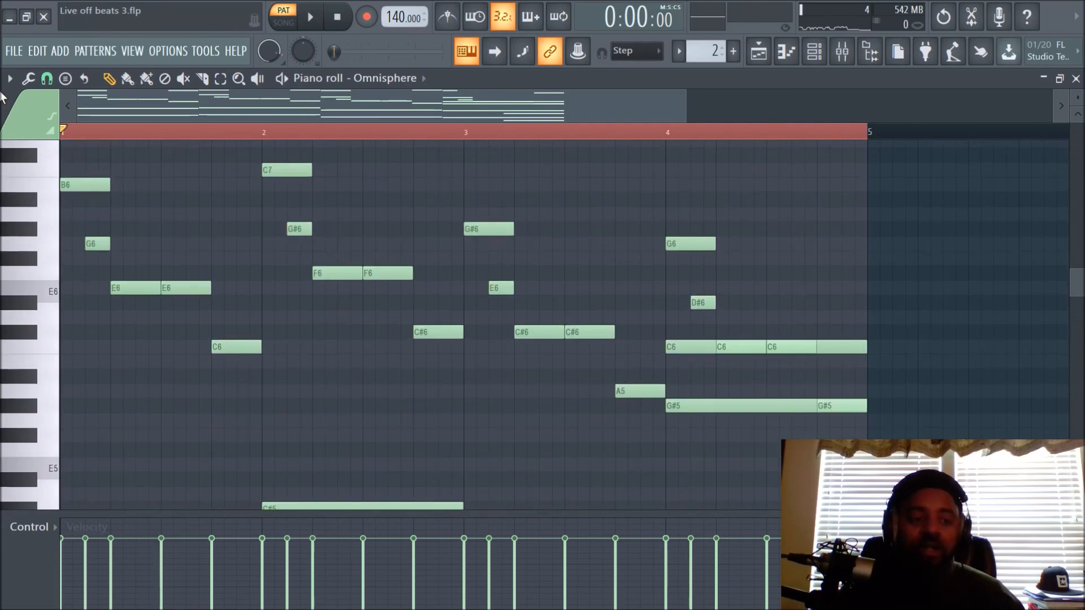
- Look through the piano roll's scale highlighting options and sound the C5 key as the root of the first bass note
click(11, 79)
mouse_move(38, 170)
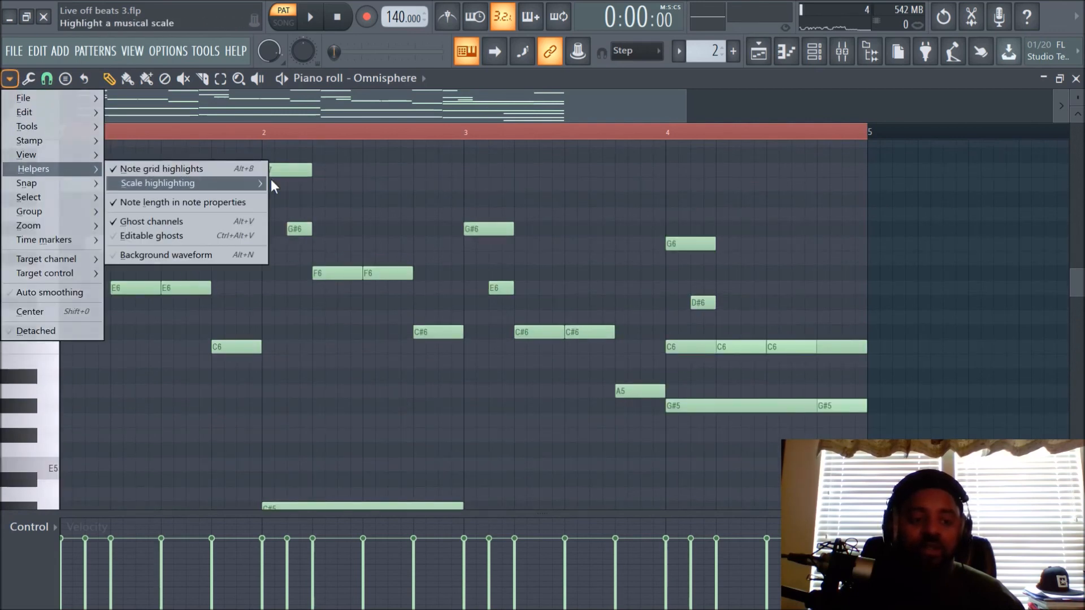
click(699, 195)
scroll(512, 309, down, 4)
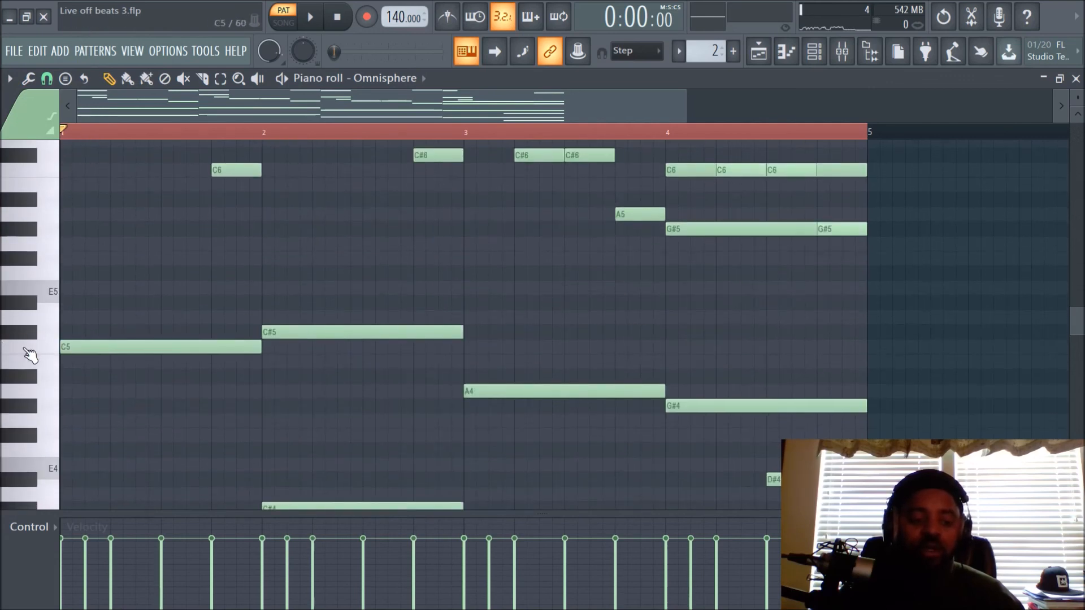
click(44, 353)
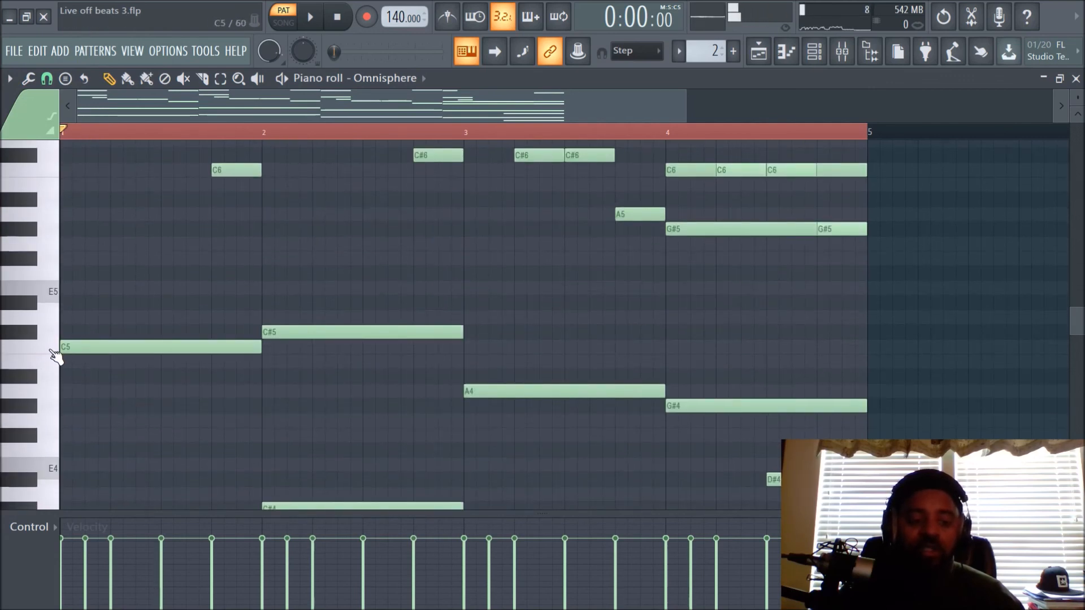
- Review the melody and bass notes over all four bars and play the loop through once before stopping it
scroll(401, 364, up, 3)
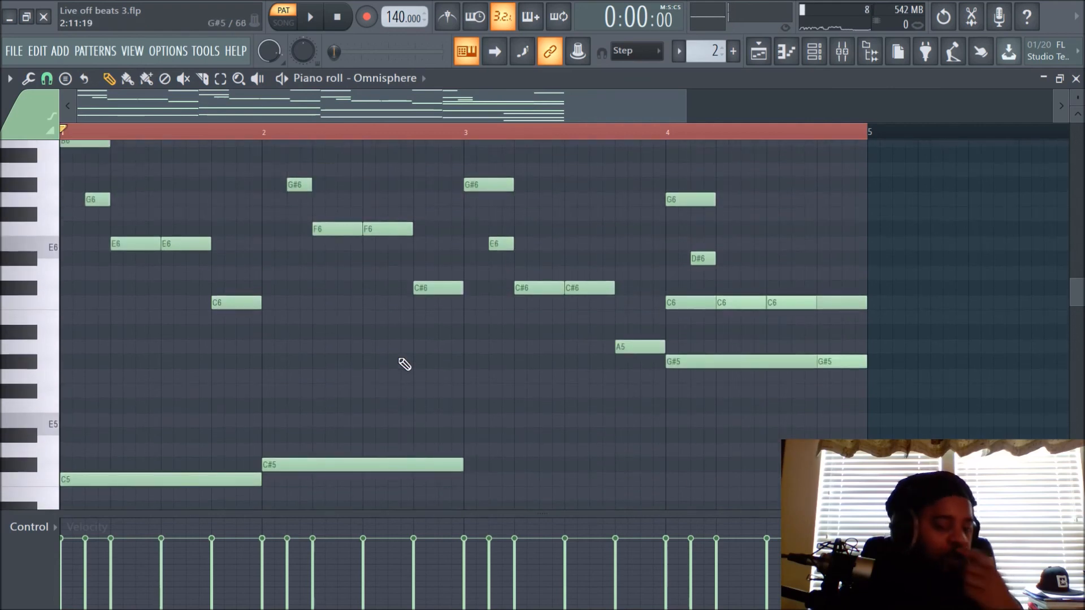
scroll(413, 371, up, 1)
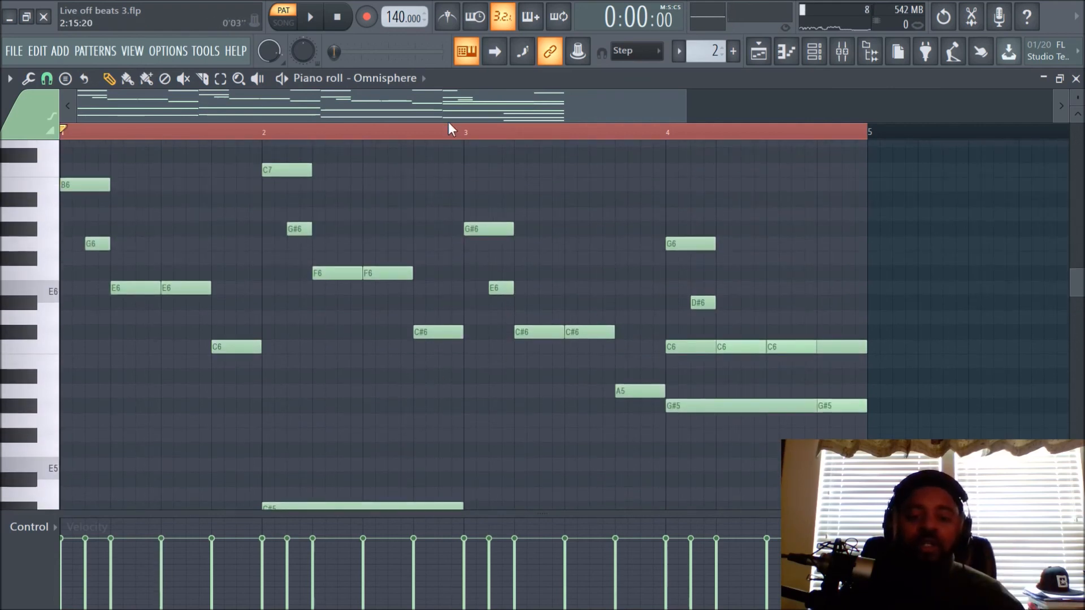
scroll(452, 134, down, 2)
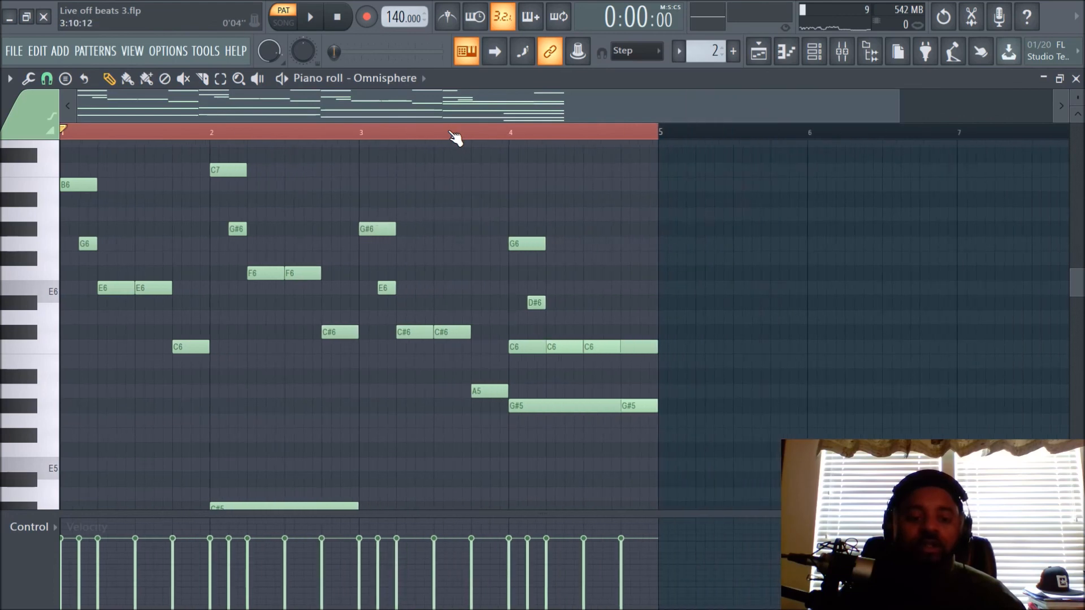
scroll(458, 212, down, 2)
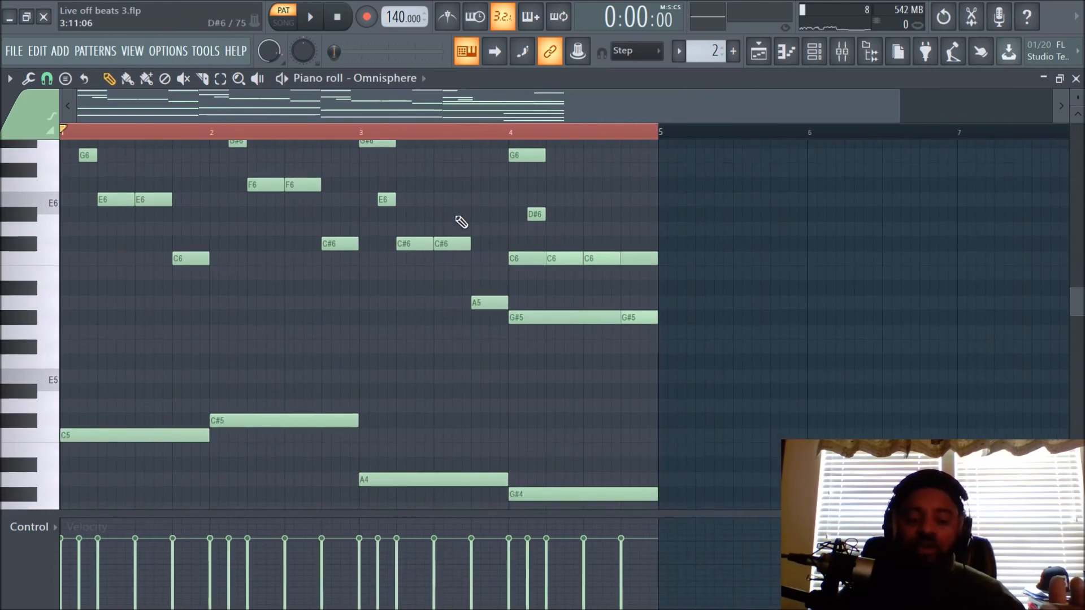
scroll(460, 222, up, 3)
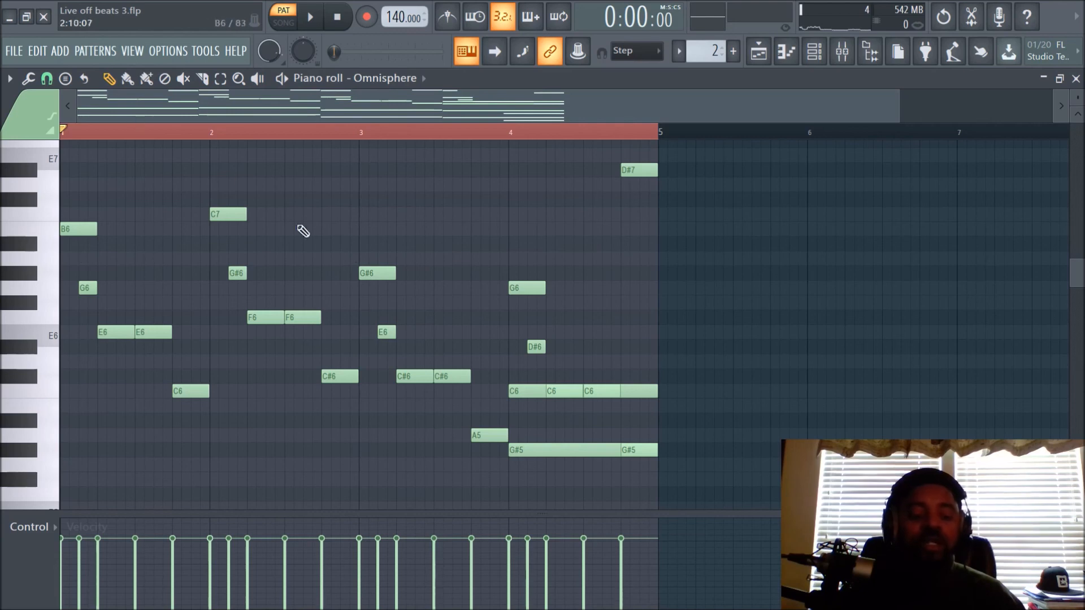
scroll(360, 137, up, 2)
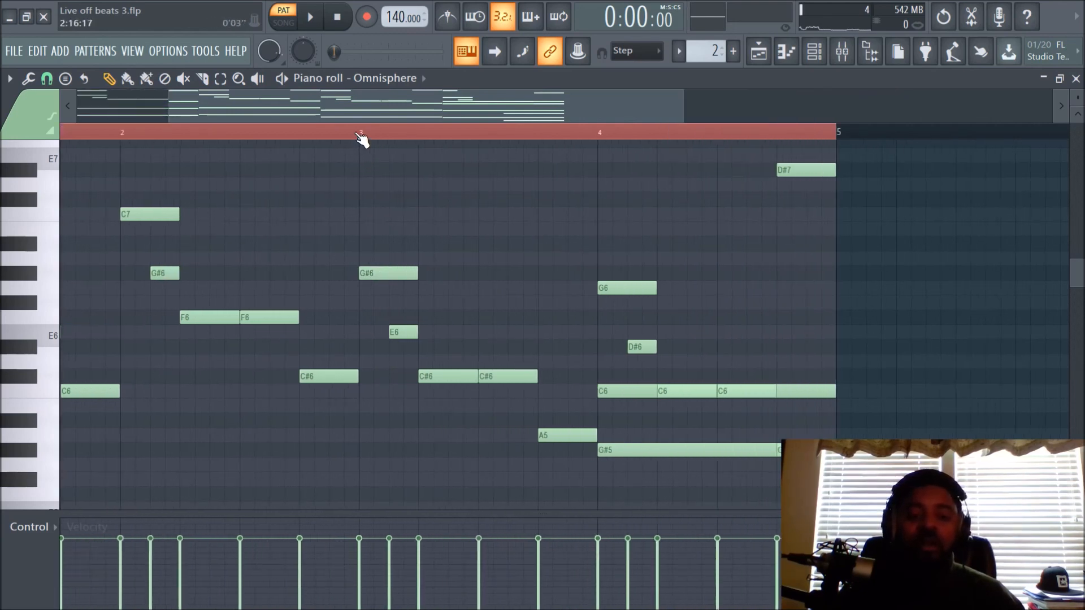
key(space)
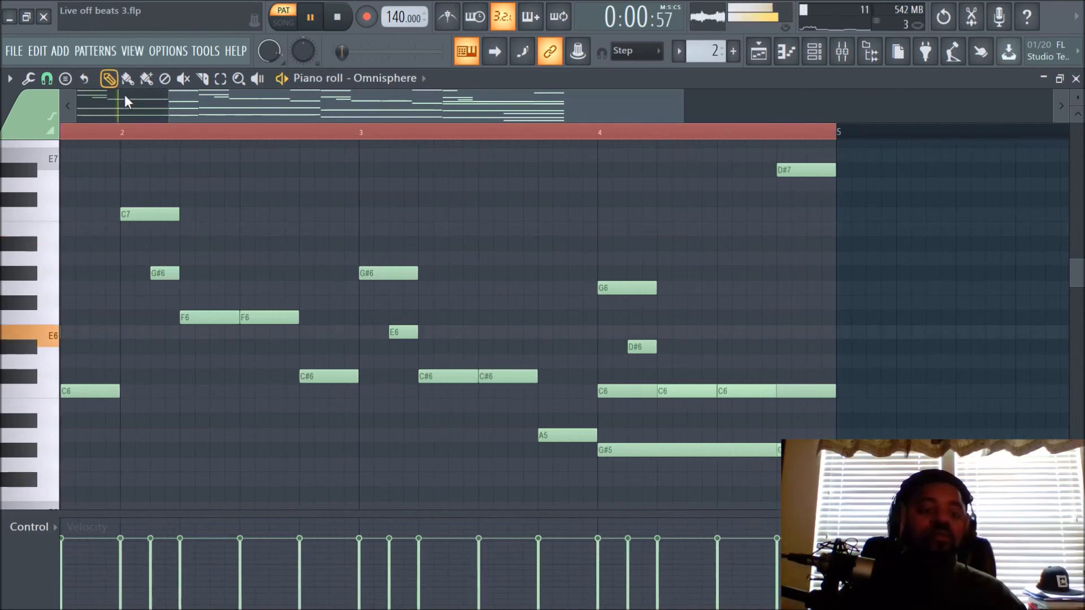
scroll(218, 133, down, 3)
scroll(347, 251, down, 5)
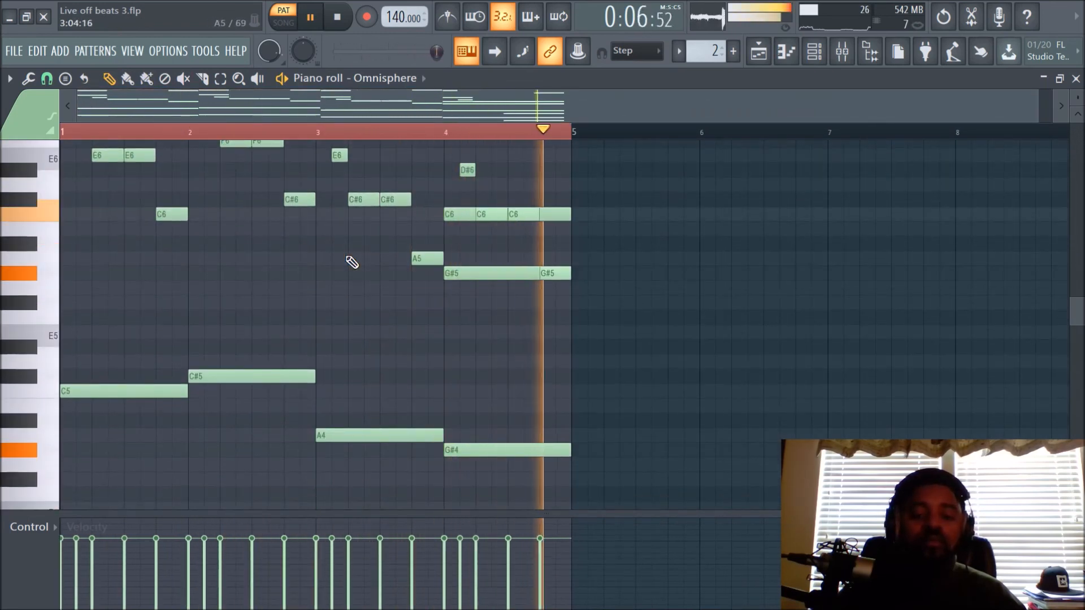
key(space)
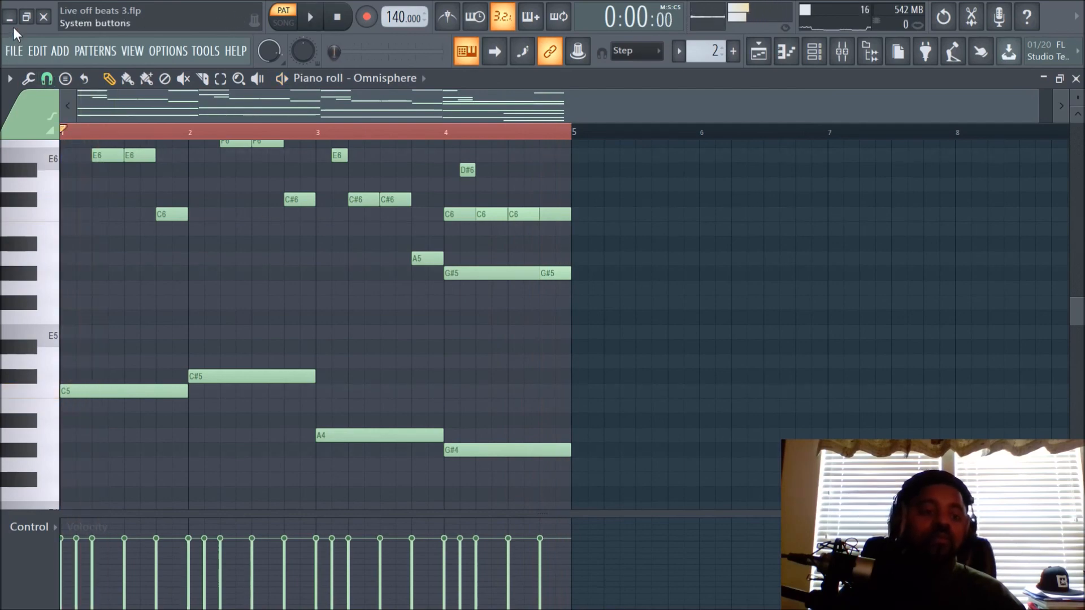